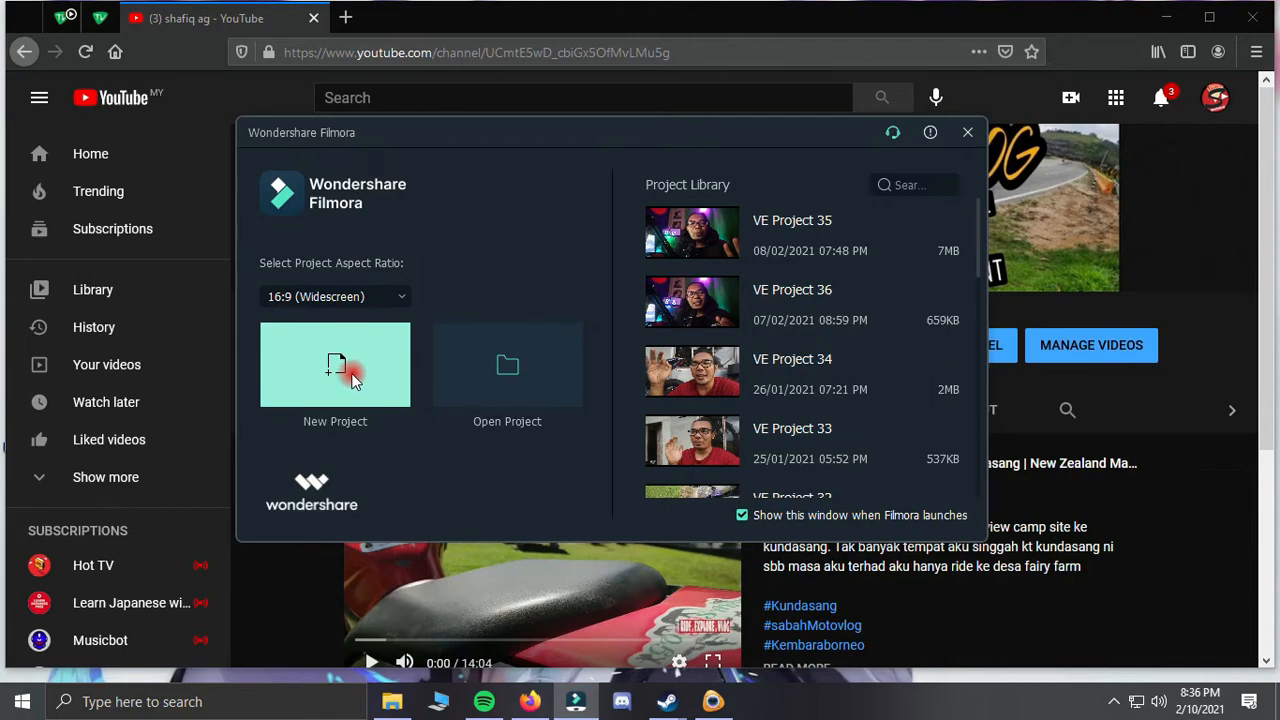
# Step: Create a new project with the 16:9 (Widescreen) aspect ratio
pyautogui.click(373, 305)
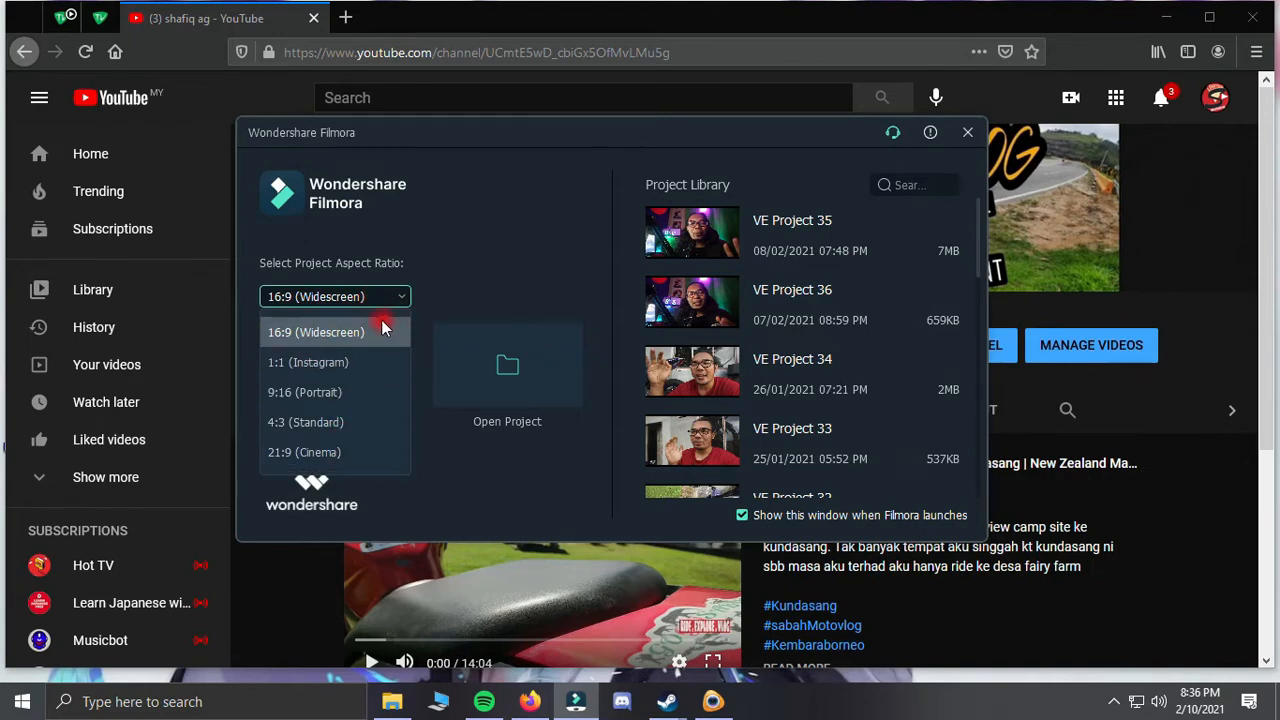
pyautogui.click(389, 294)
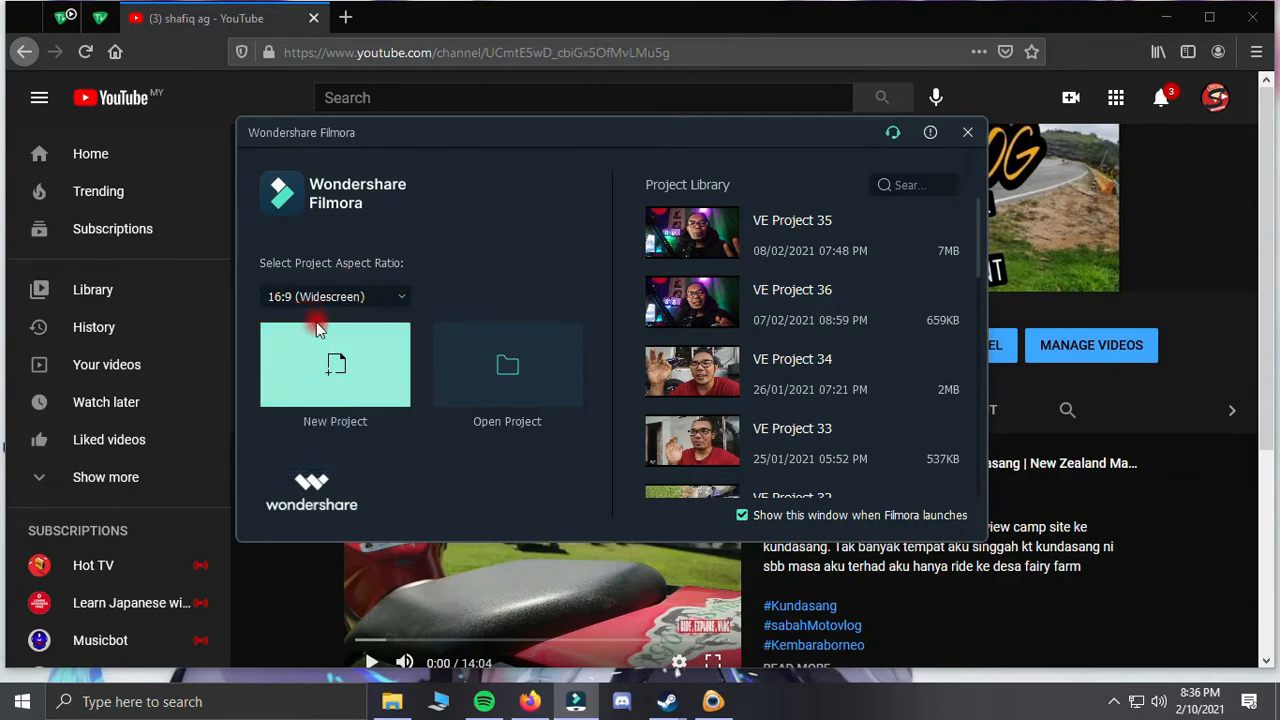
pyautogui.click(349, 374)
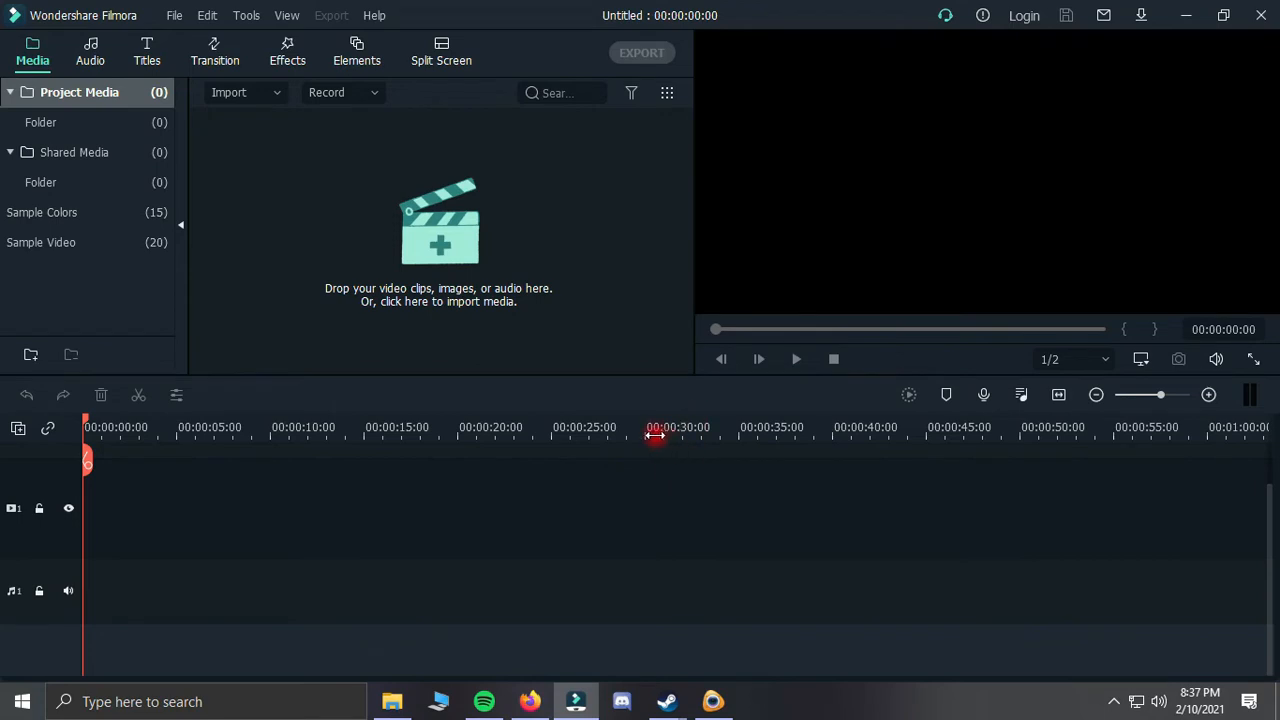
pyautogui.scroll(1, 934, 488)
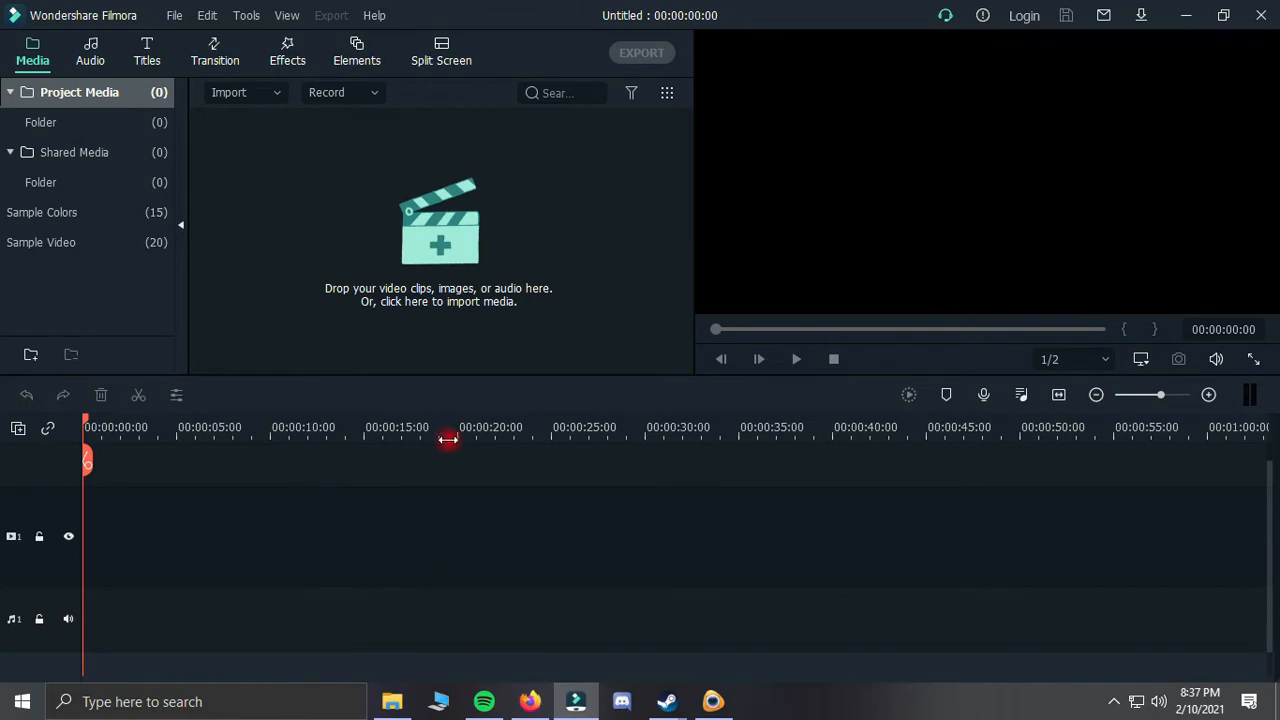
pyautogui.scroll(-1, 520, 462)
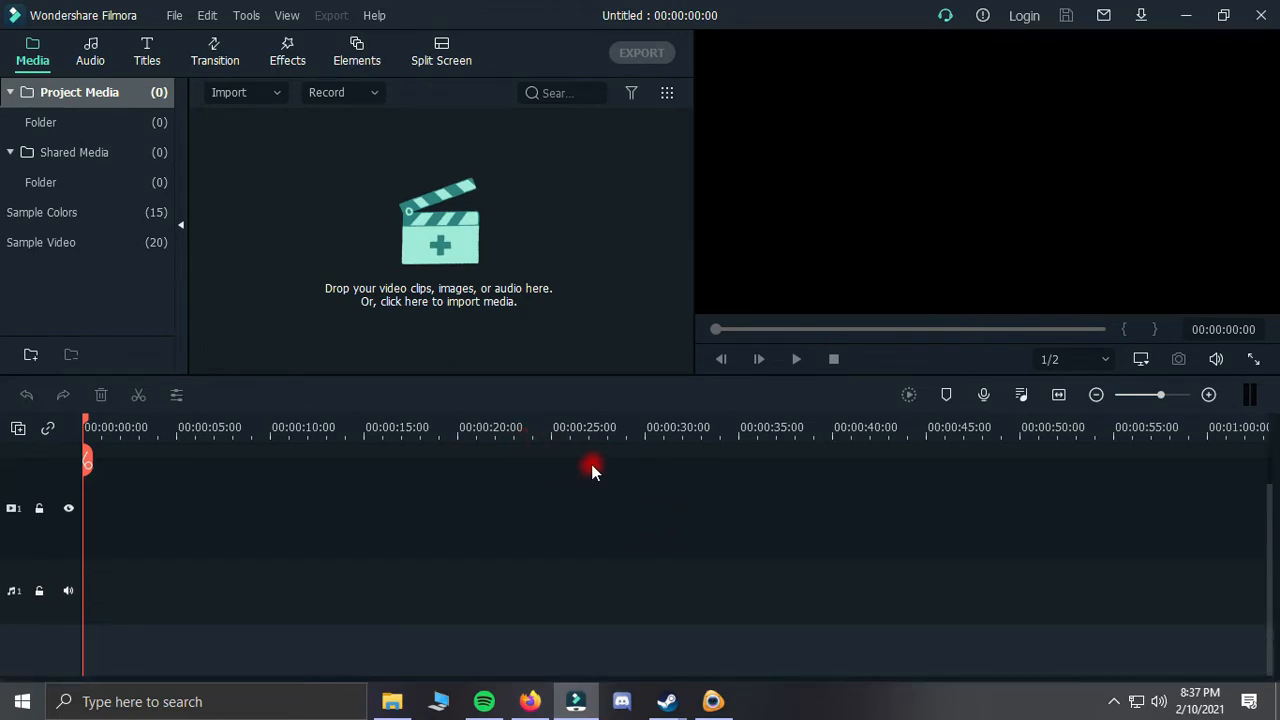
# Step: Check the Filmora licence activation status, and view the program's version information
pyautogui.click(374, 15)
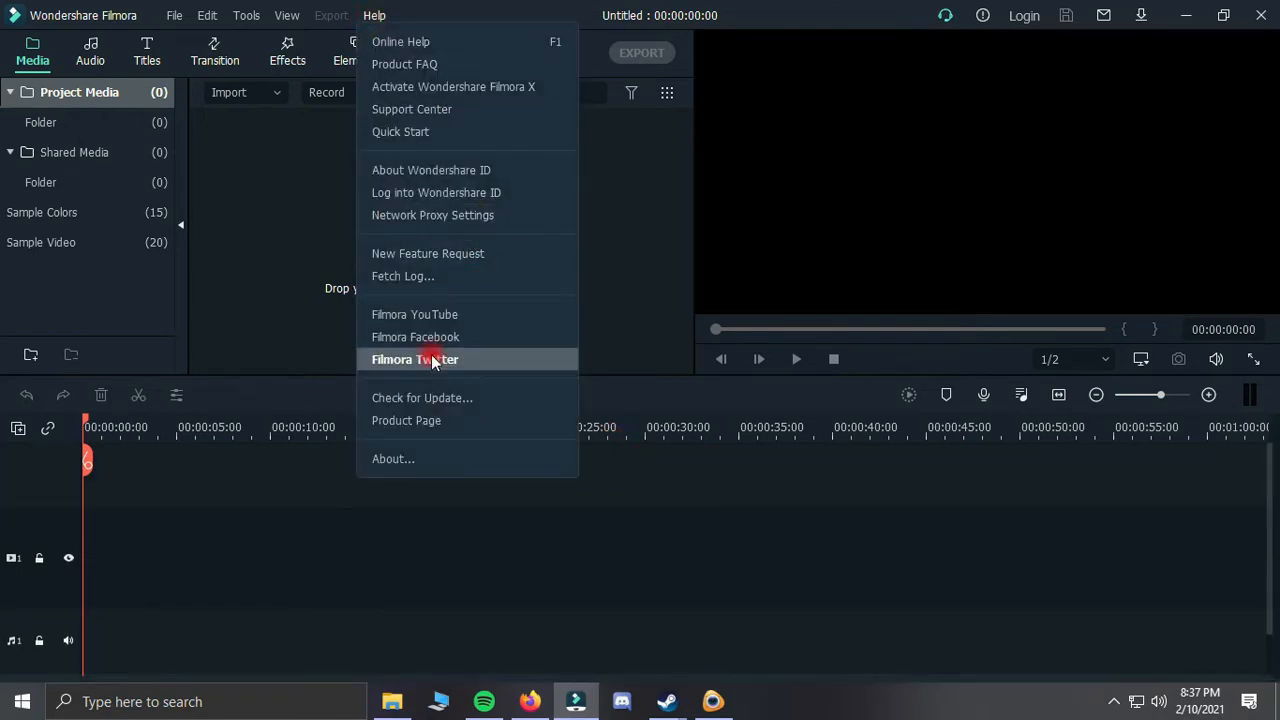
pyautogui.click(441, 86)
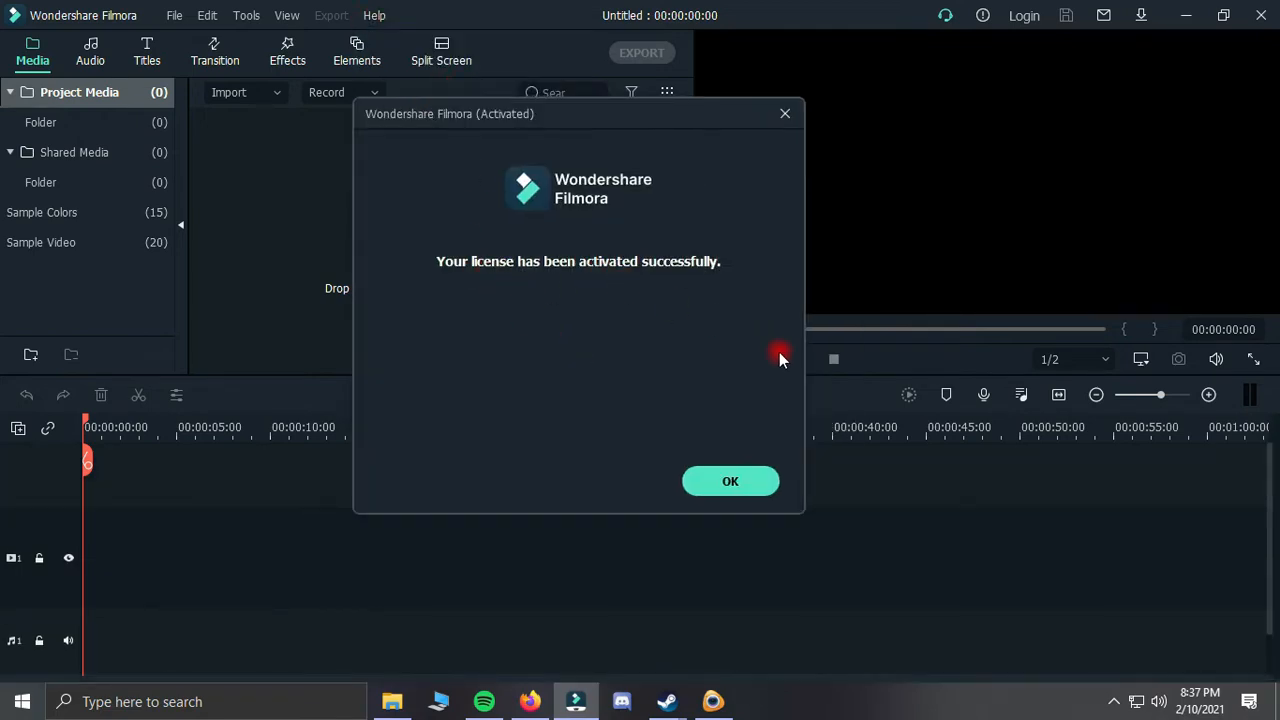
pyautogui.click(730, 481)
pyautogui.click(374, 15)
pyautogui.click(412, 460)
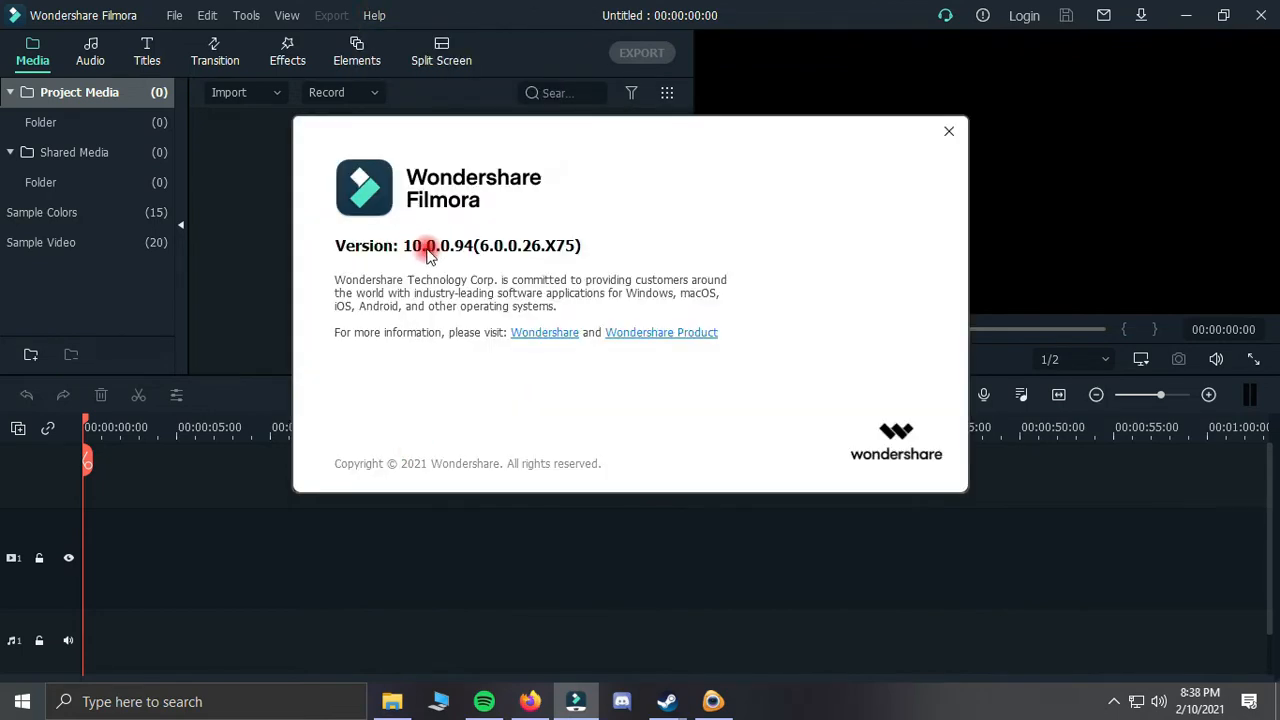
pyautogui.press('Escape')
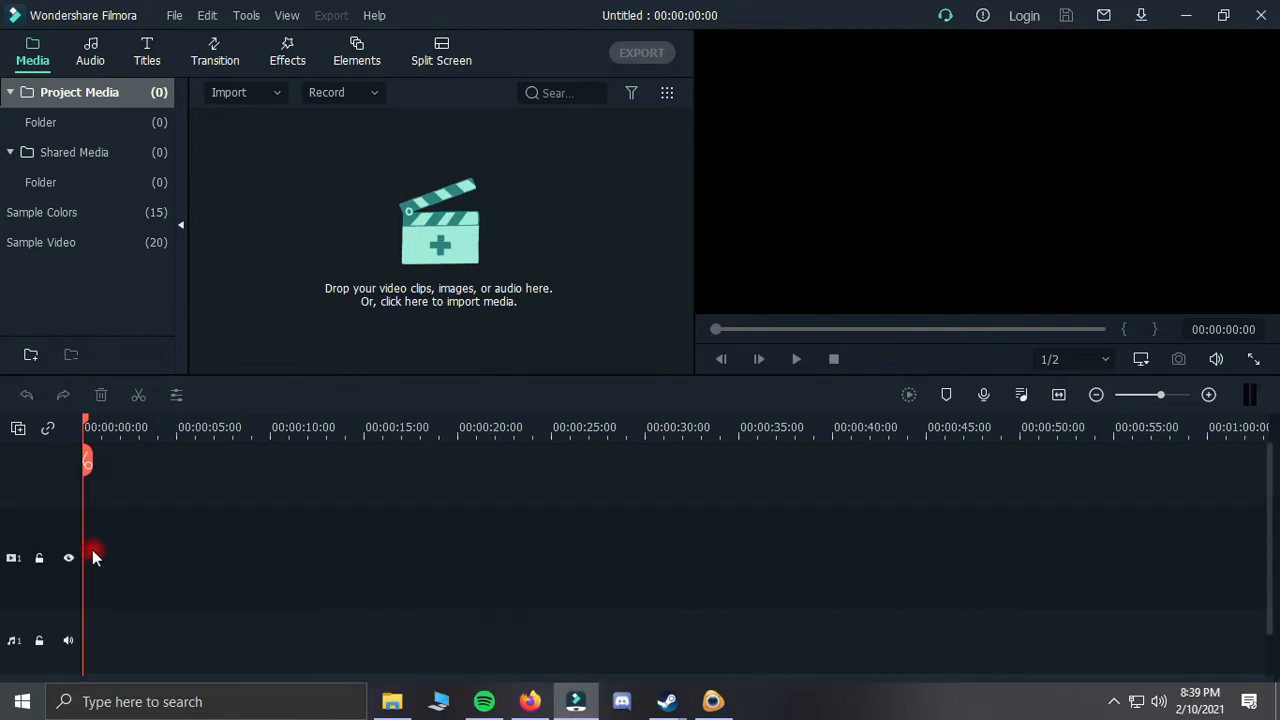
pyautogui.click(19, 429)
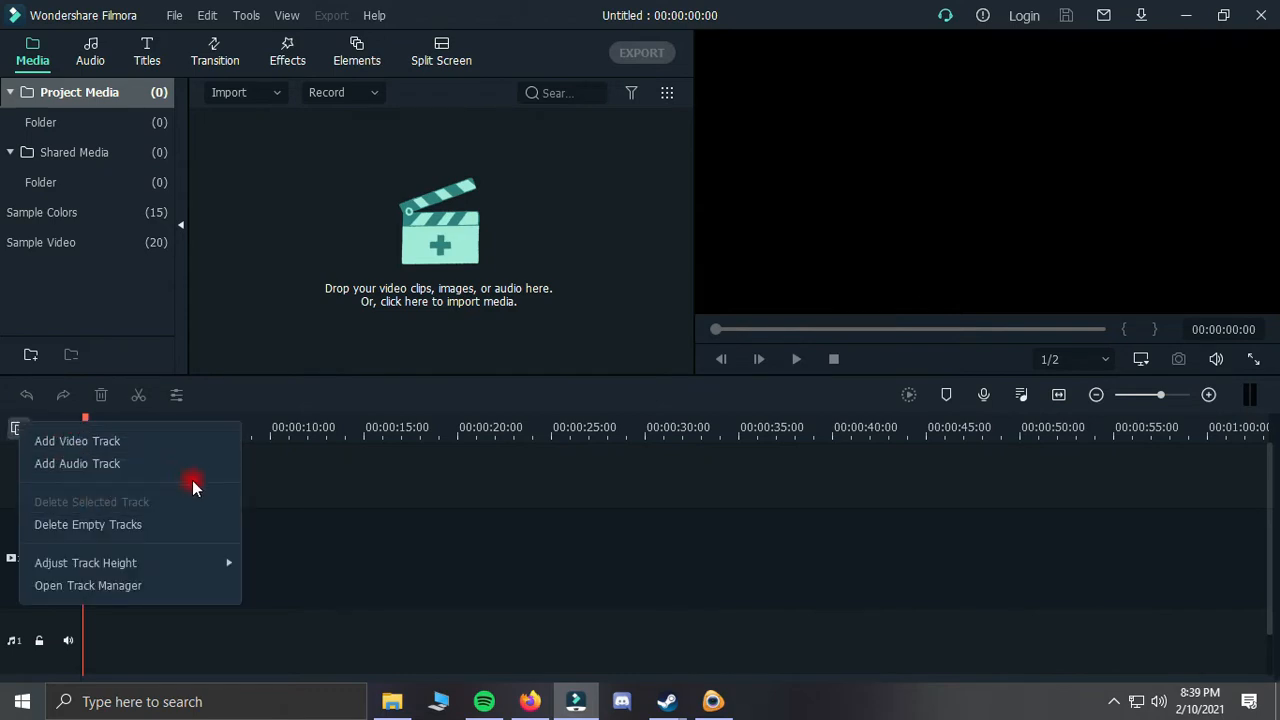
pyautogui.press('Escape')
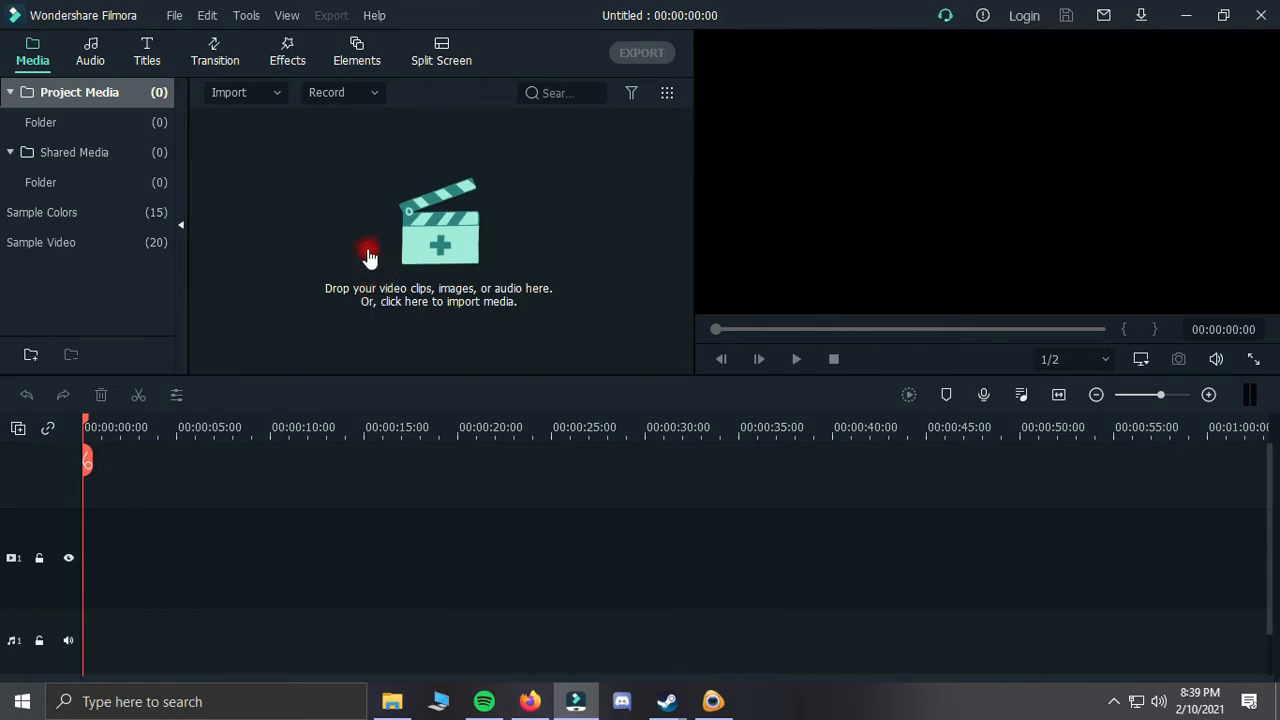
# Step: Import the GOPR0490 and GOPR0491 video clips from the gerik folder into the project media
pyautogui.click(353, 252)
pyautogui.click(1229, 549)
pyautogui.click(438, 701)
pyautogui.moveTo(377, 177); pyautogui.dragTo(500, 268)
pyautogui.doubleClick(412, 289)
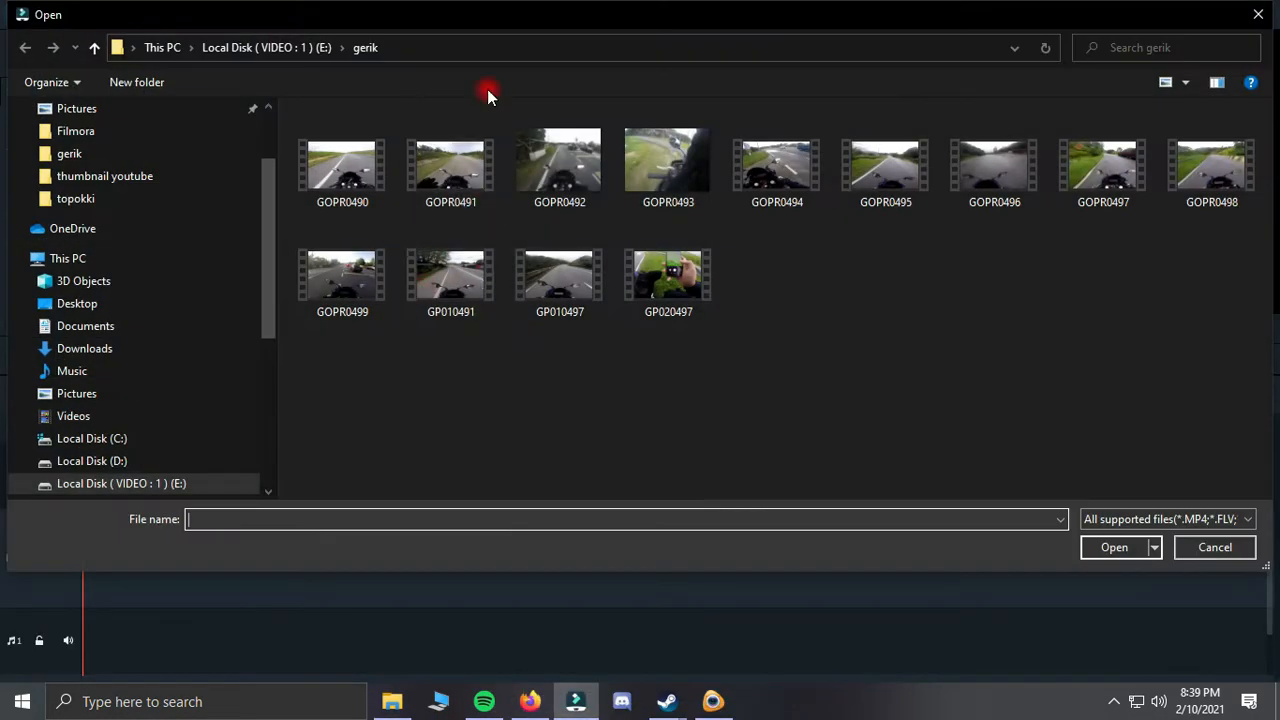
pyautogui.doubleClick(452, 168)
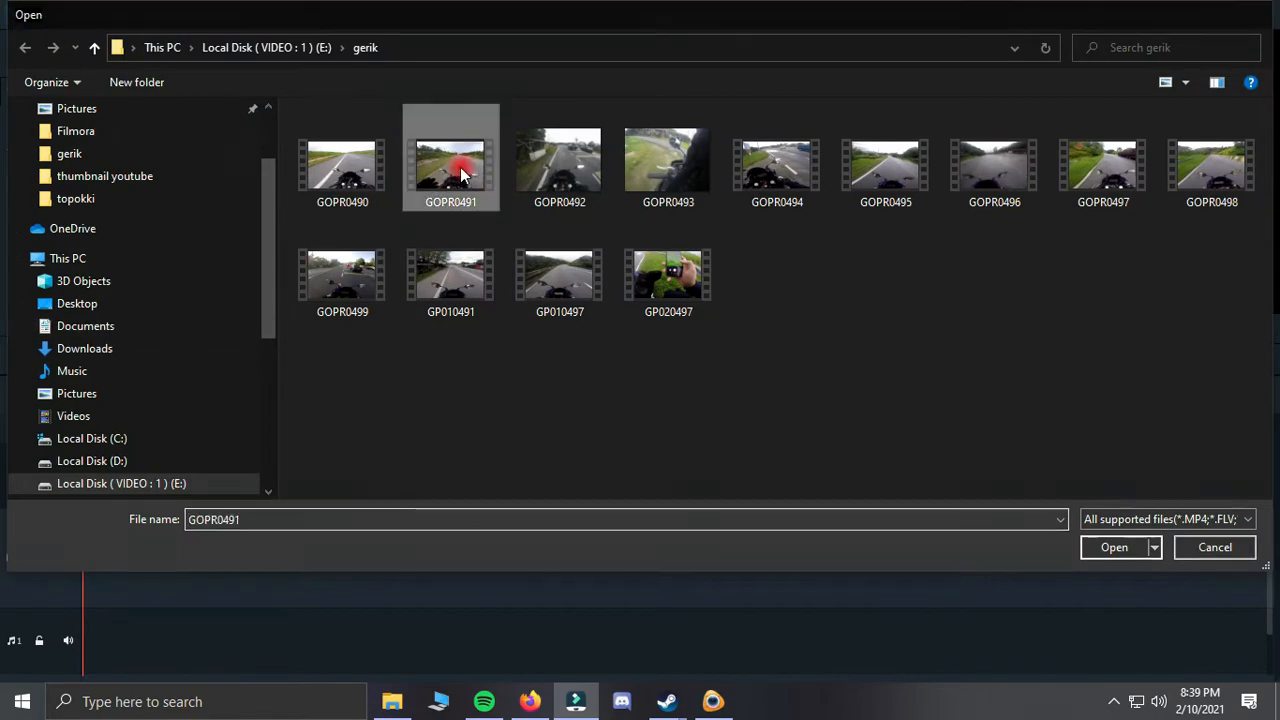
pyautogui.click(561, 274)
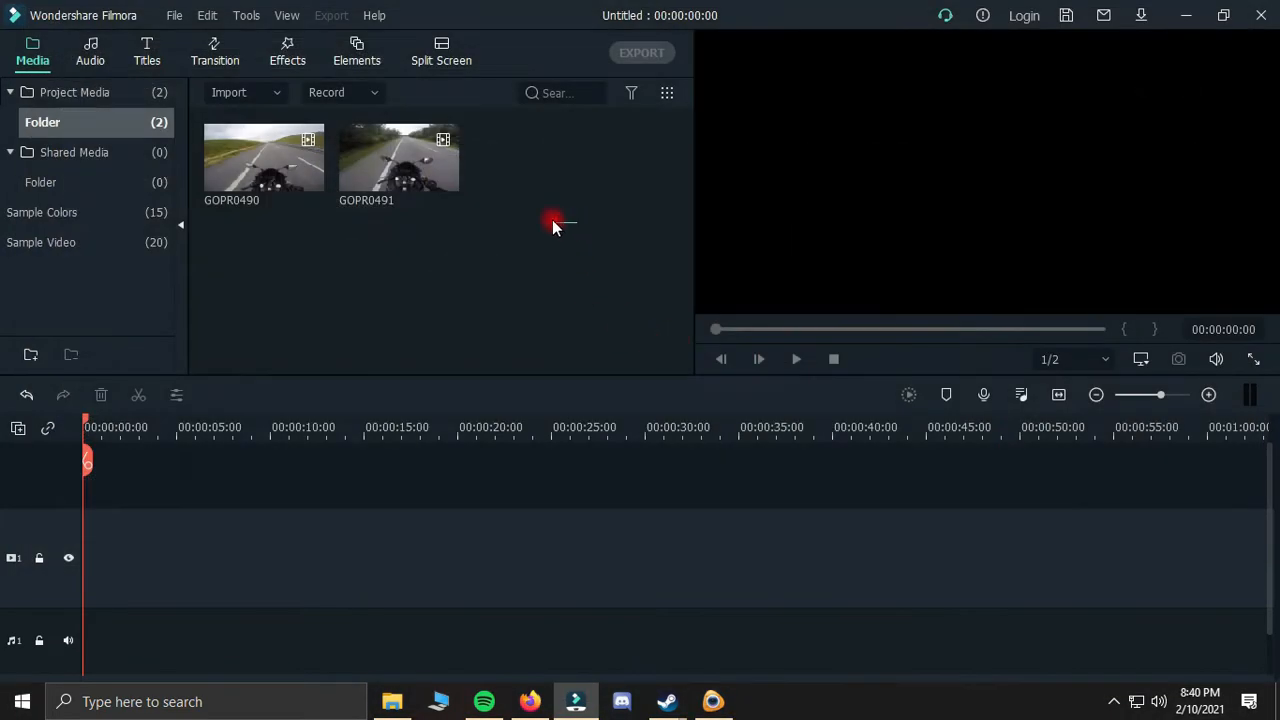
# Step: Place the GOPR0490 clip at the start of the timeline, keeping the project settings of 1920 x 1080 25fps
pyautogui.moveTo(245, 172); pyautogui.dragTo(80, 567)
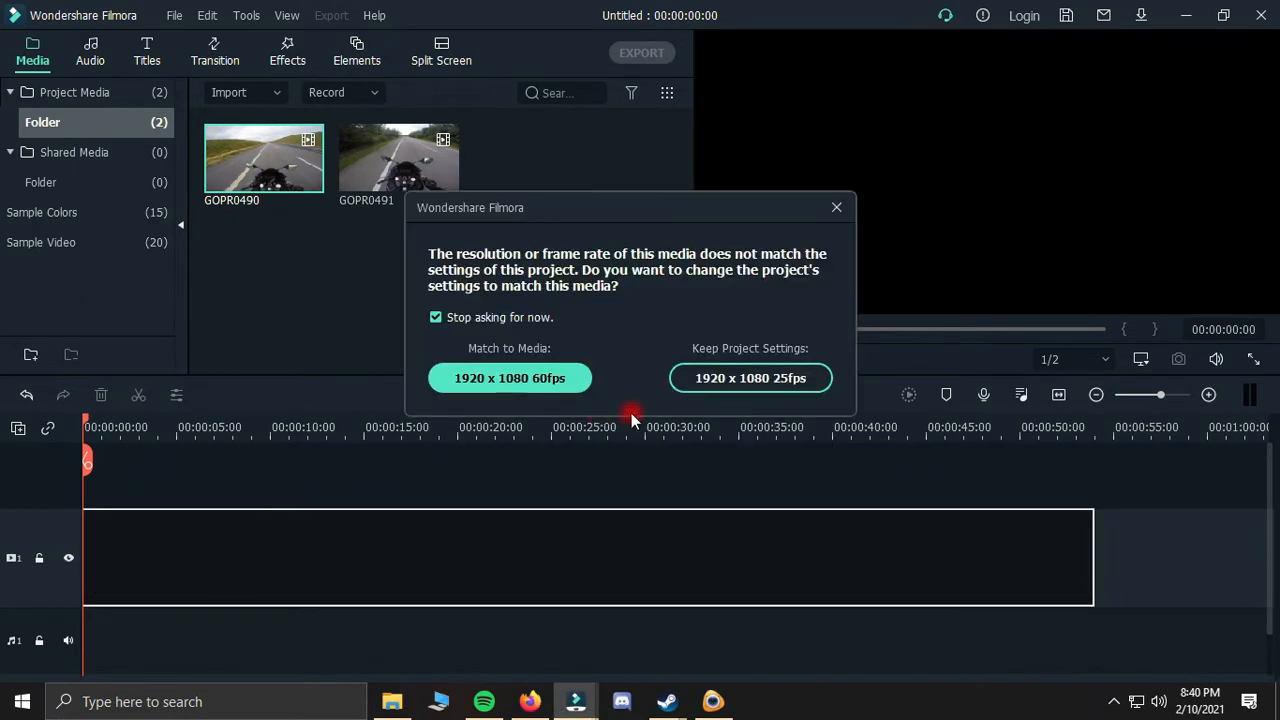
pyautogui.press('Escape')
pyautogui.click(309, 177)
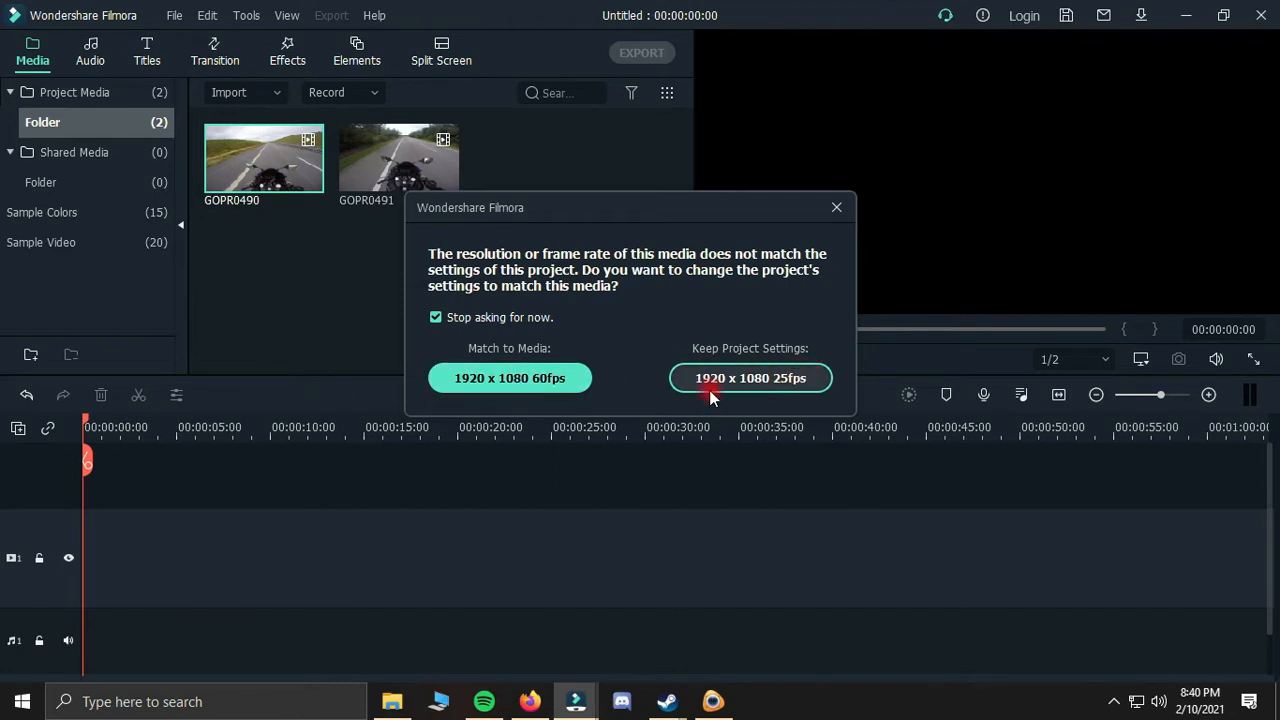
pyautogui.click(545, 400)
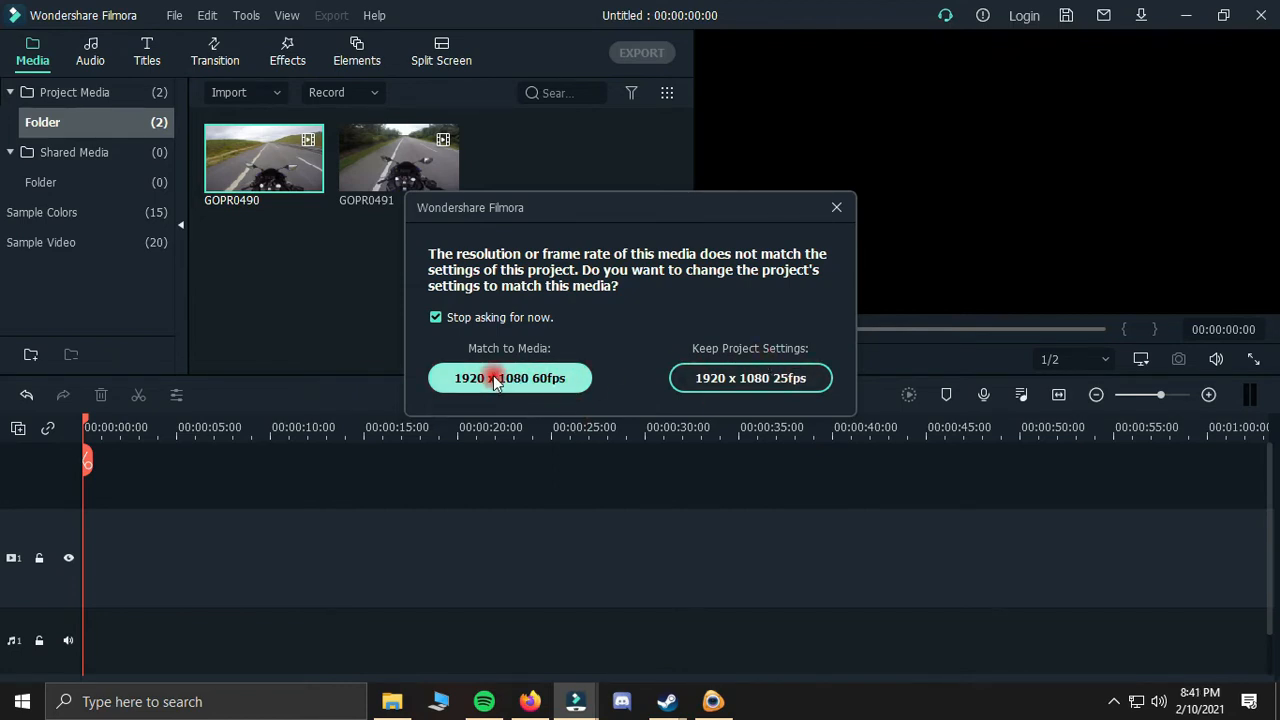
pyautogui.click(808, 382)
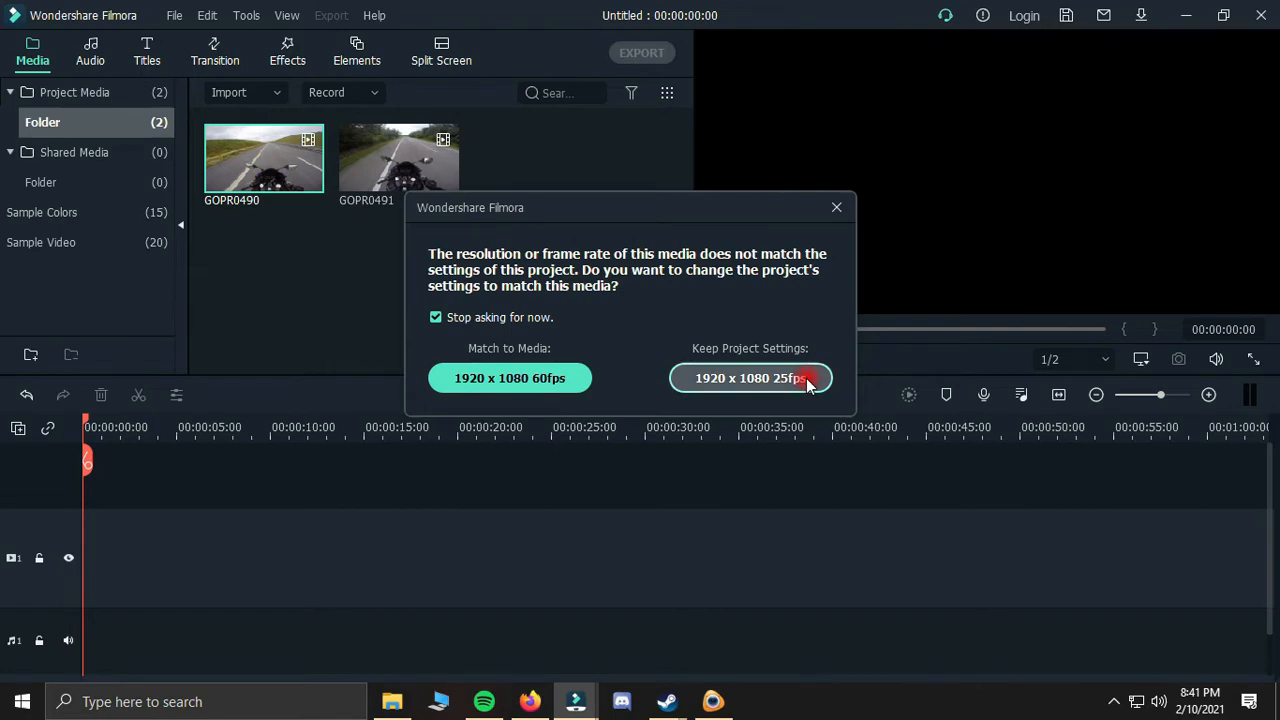
pyautogui.click(808, 380)
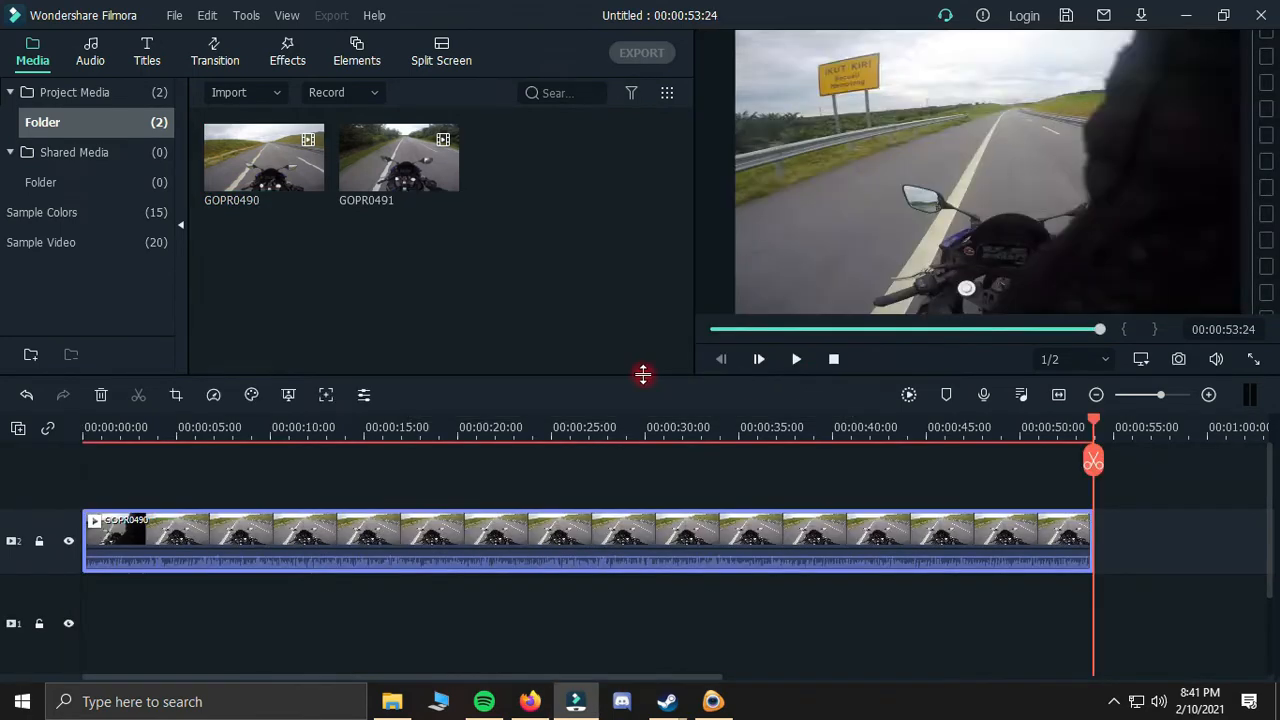
# Step: Return the playhead to the start of the timeline and increase the height of the video track holding GOPR0490
pyautogui.press('Home')
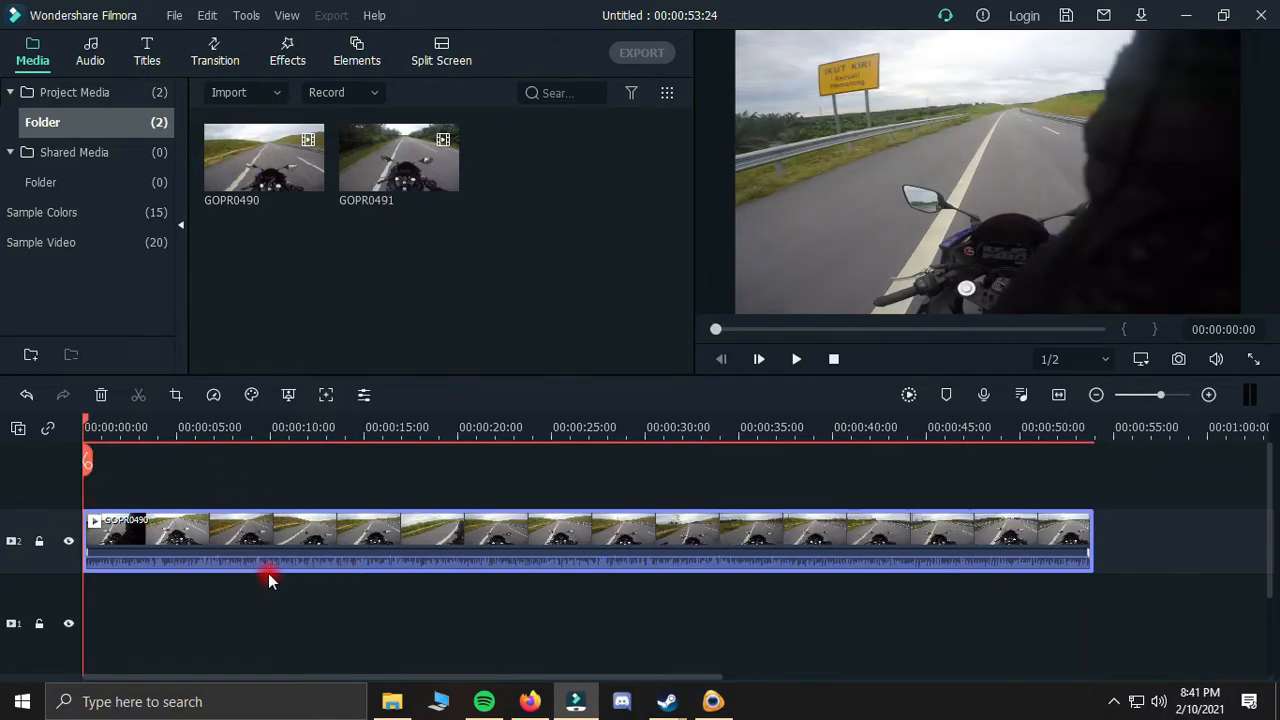
pyautogui.moveTo(26, 506); pyautogui.dragTo(63, 477)
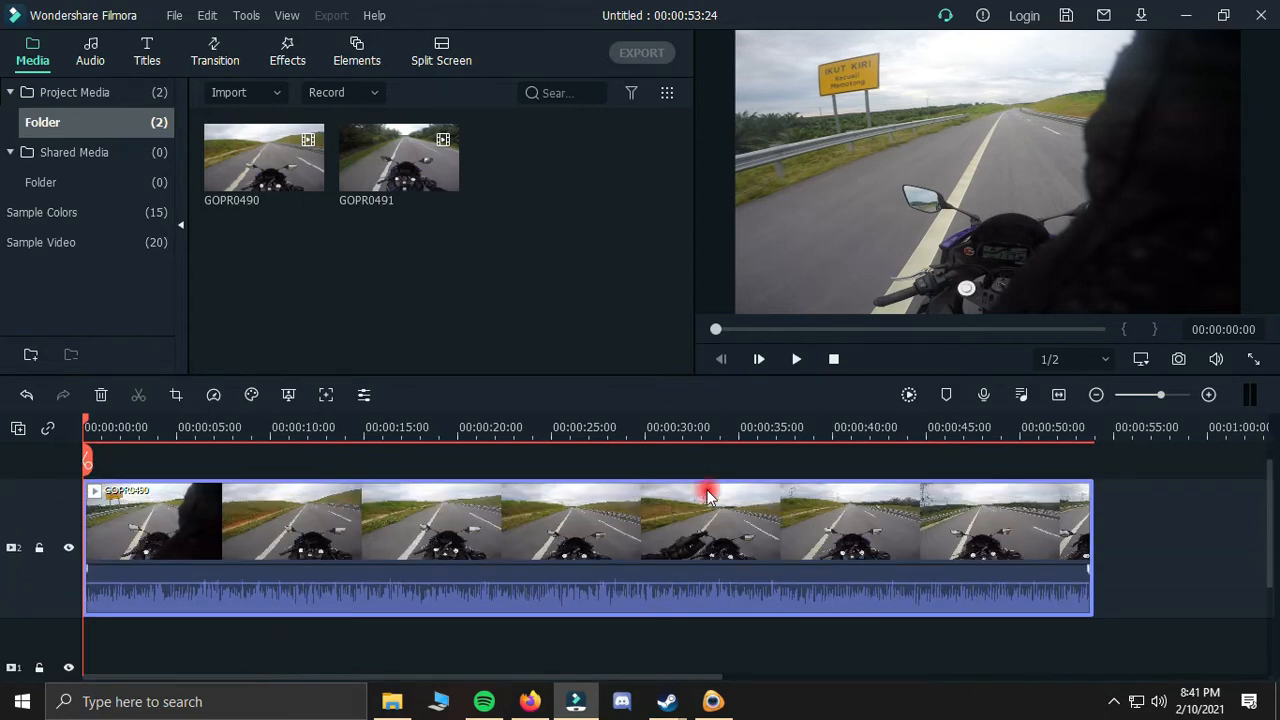
pyautogui.moveTo(571, 429); pyautogui.dragTo(202, 573)
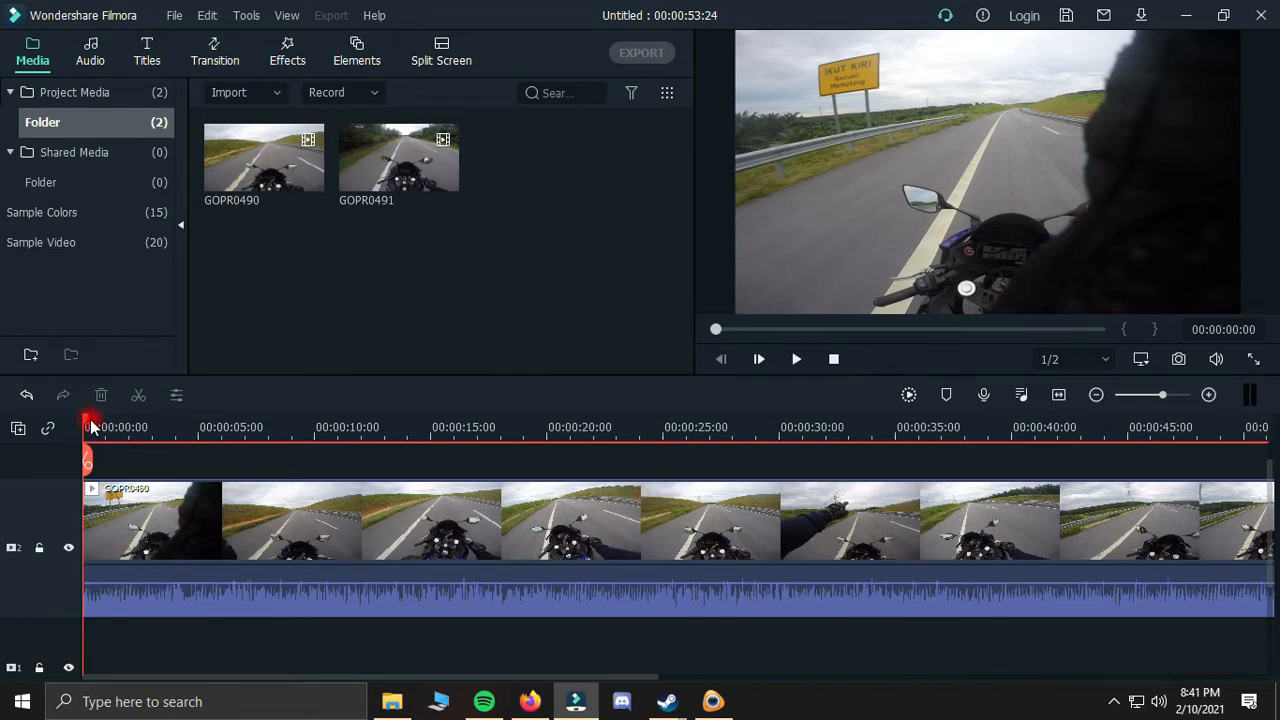
# Step: Scrub through the GOPR0490 clip on a magnified timeline and position the playhead at 00:00:18:19
pyautogui.moveTo(90, 427); pyautogui.dragTo(580, 430)
pyautogui.scroll(1, 434, 509)
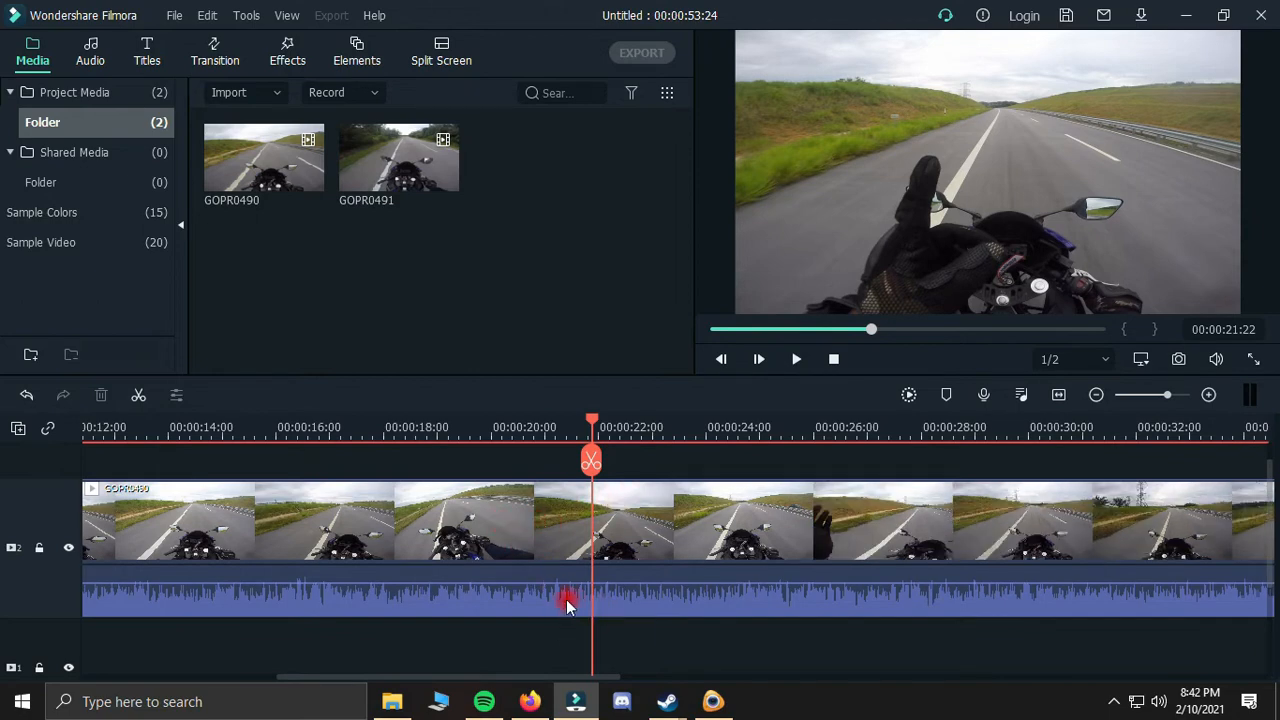
pyautogui.moveTo(591, 460); pyautogui.dragTo(480, 458)
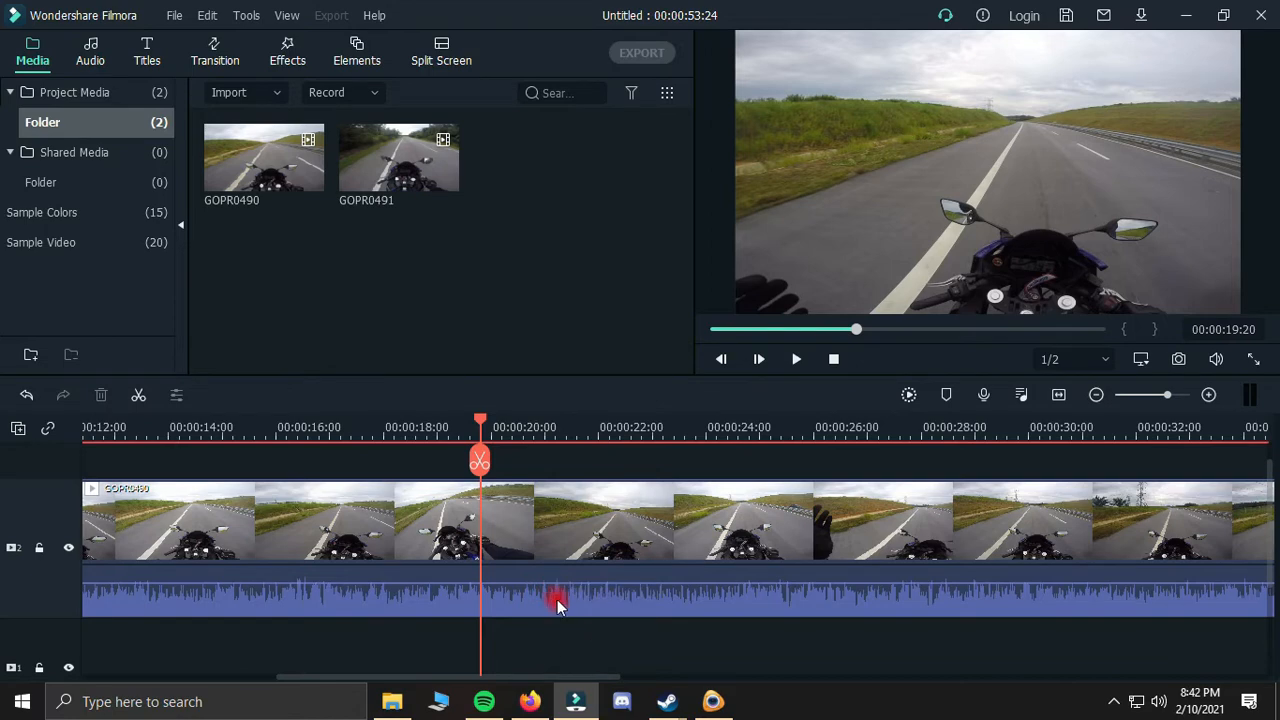
pyautogui.click(430, 430)
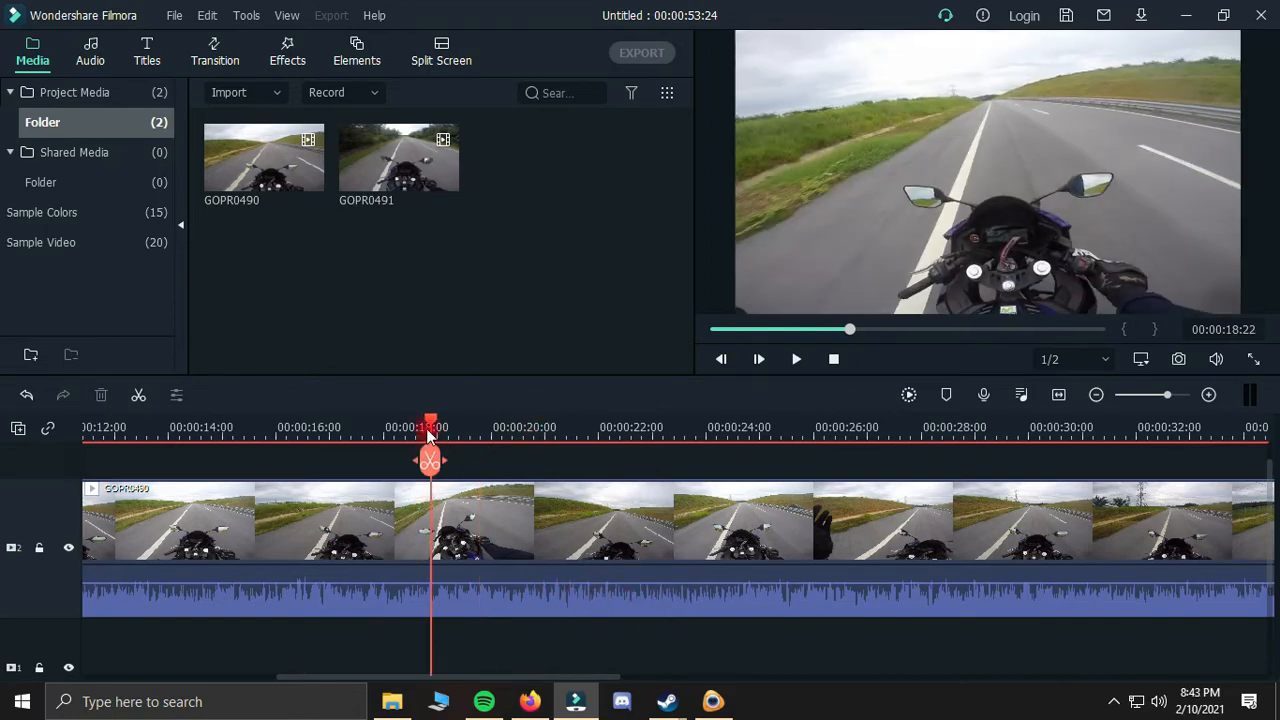
pyautogui.moveTo(430, 427); pyautogui.dragTo(424, 429)
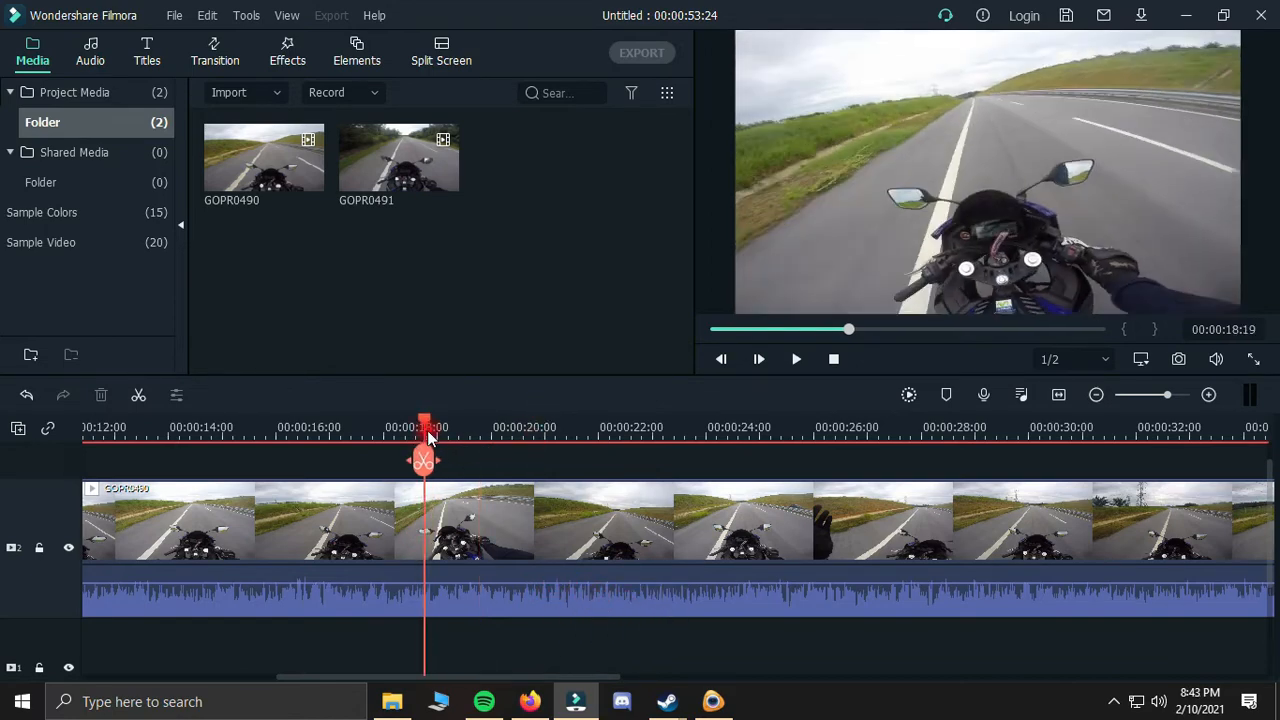
# Step: Preview the clip from 00:00:18:19 by playing and pausing it, and move the playhead back to 00:00:18:02
pyautogui.click(794, 359)
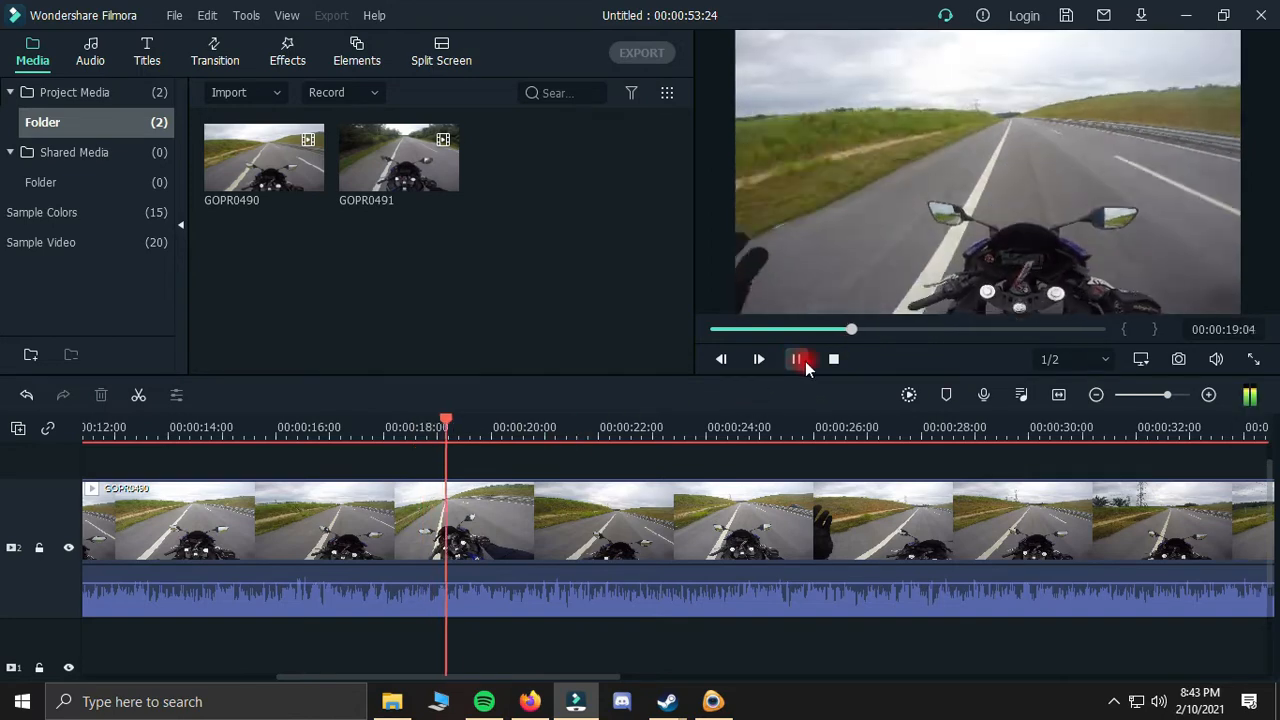
pyautogui.click(801, 360)
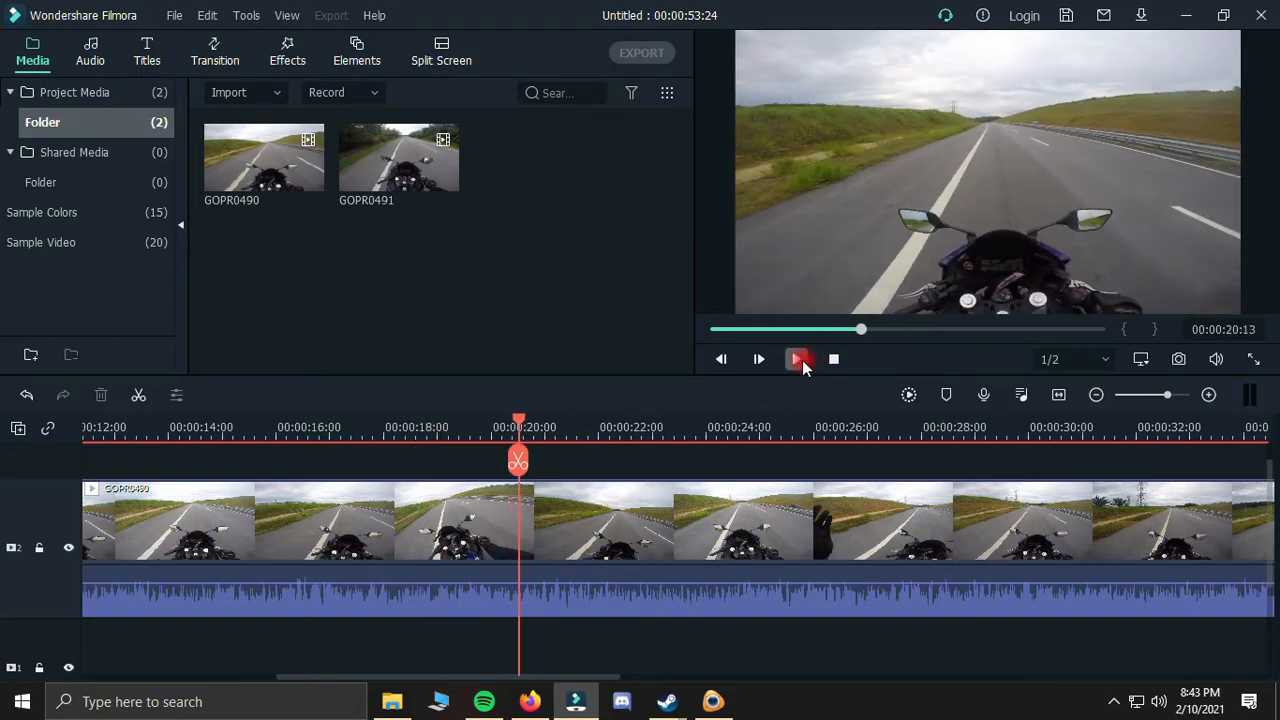
pyautogui.click(797, 359)
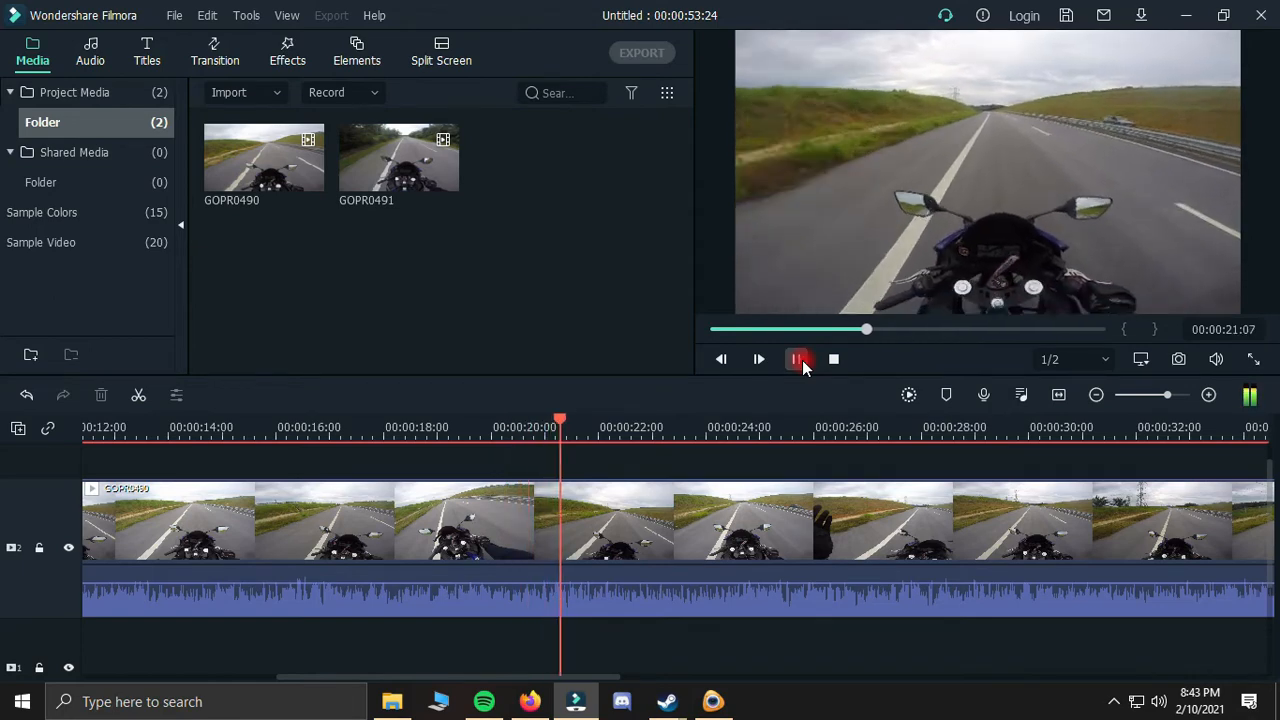
pyautogui.click(590, 418)
pyautogui.moveTo(584, 424); pyautogui.dragTo(388, 427)
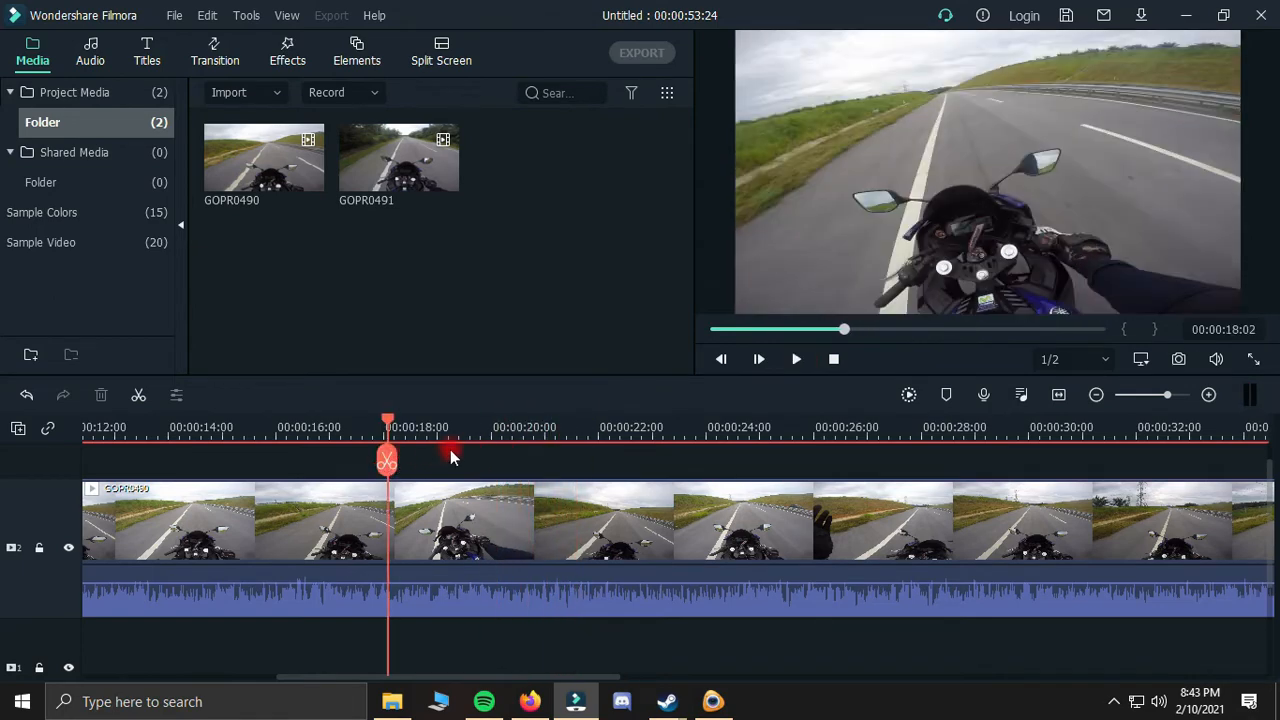
# Step: Preview the clip from 00:00:18:02 and again from 00:00:17:03, and place the playhead at 00:00:20:15
pyautogui.press('space')
pyautogui.click(512, 418)
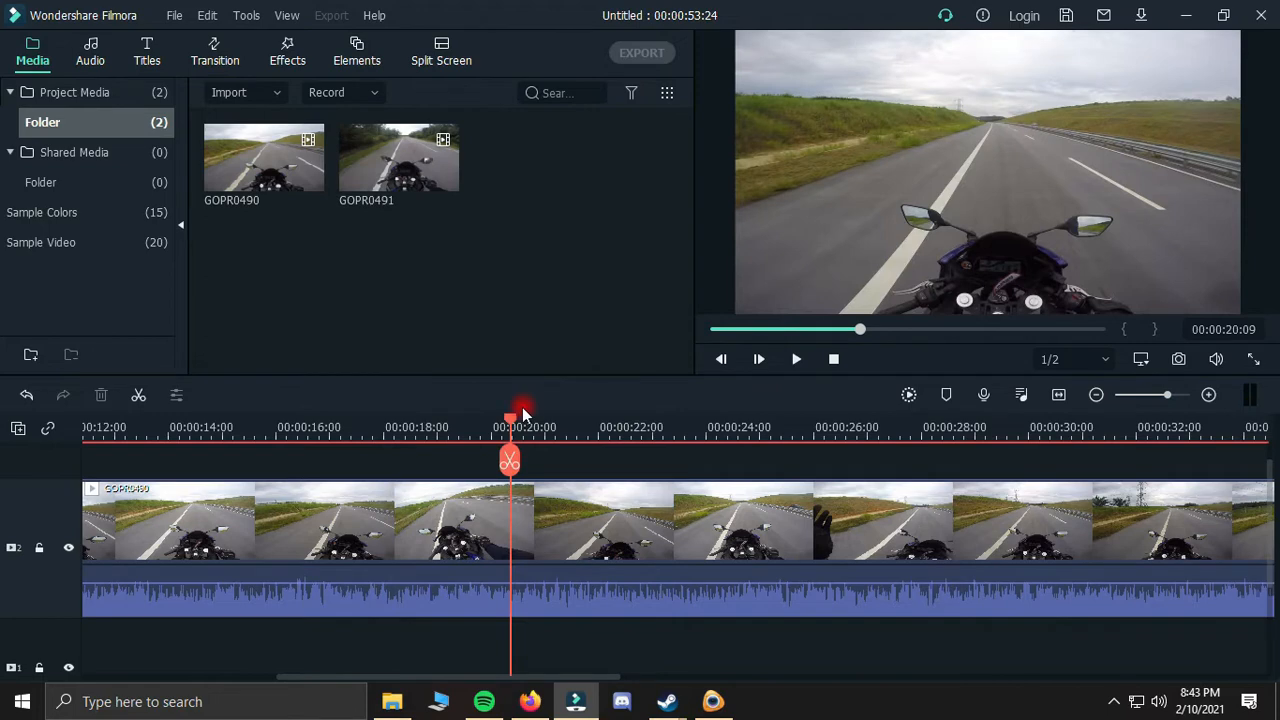
pyautogui.moveTo(507, 420); pyautogui.dragTo(336, 424)
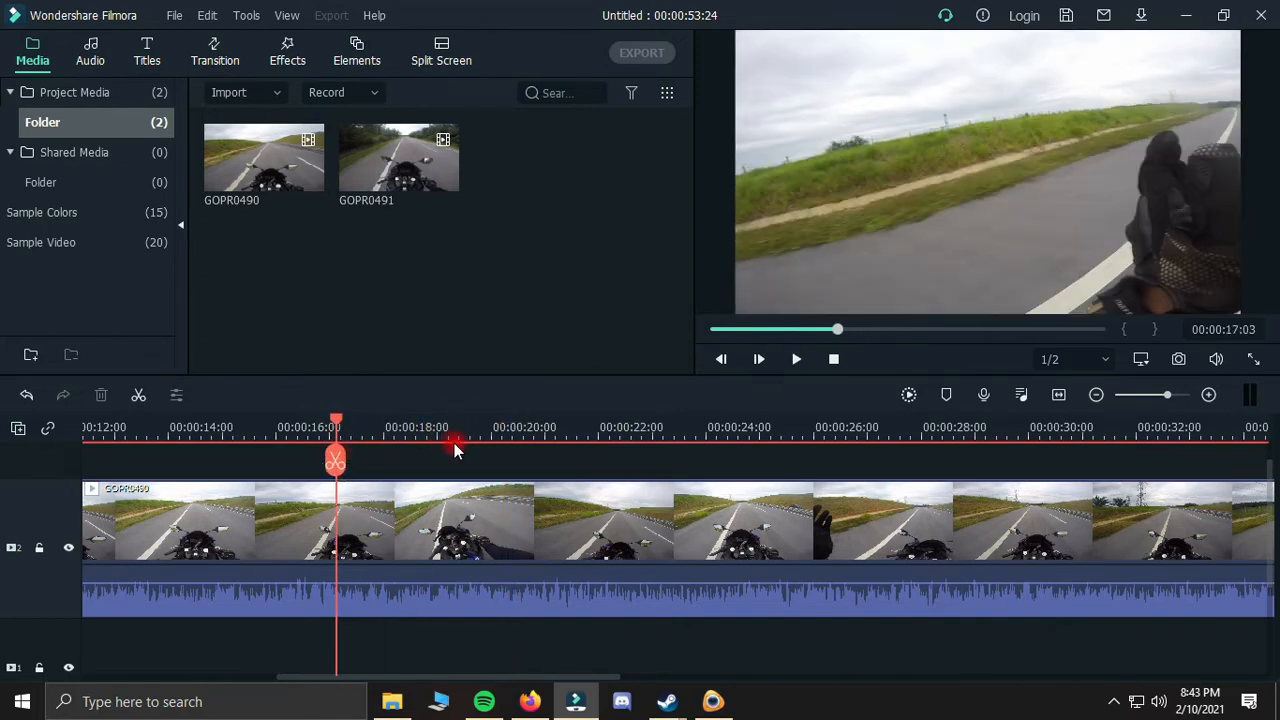
pyautogui.press('space')
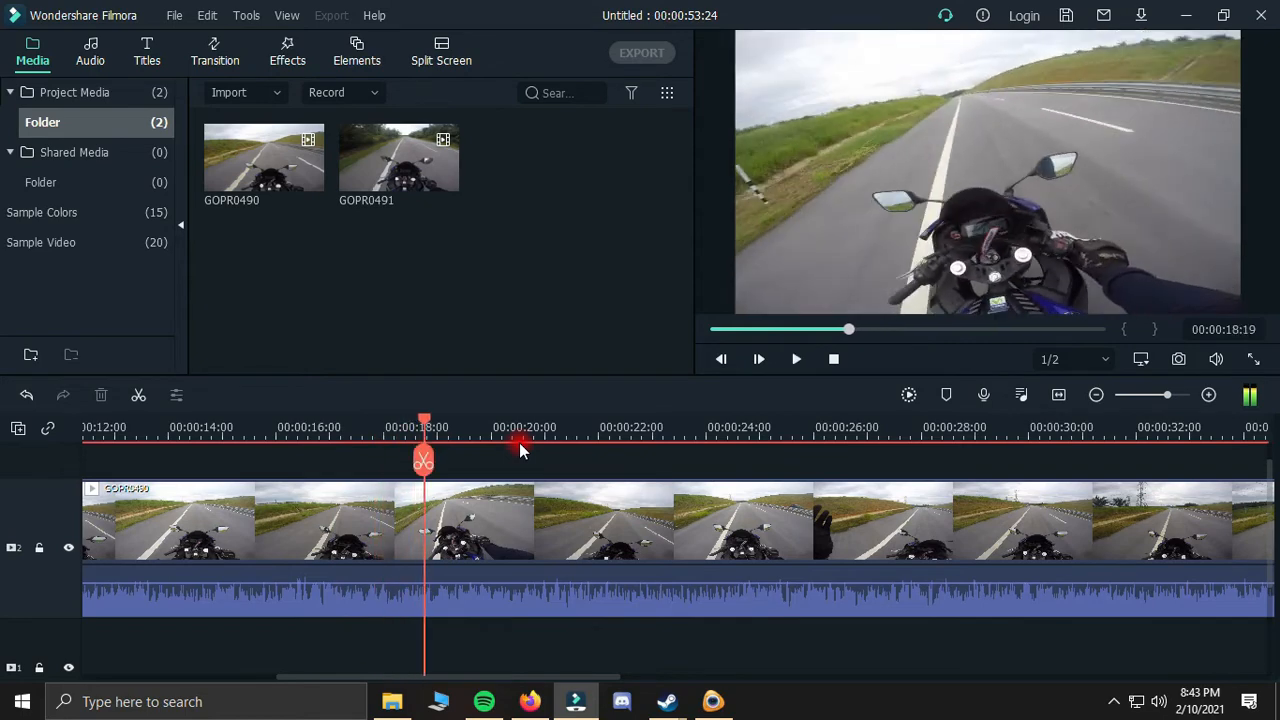
pyautogui.press('space')
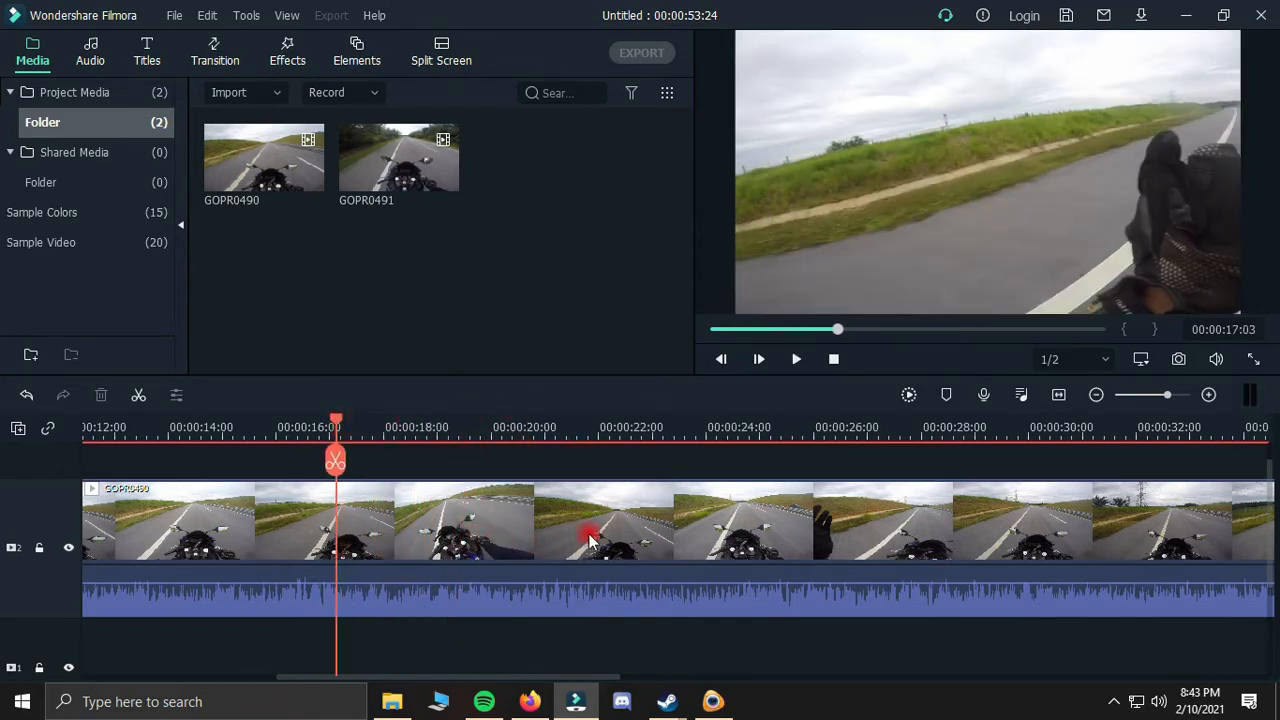
pyautogui.click(525, 588)
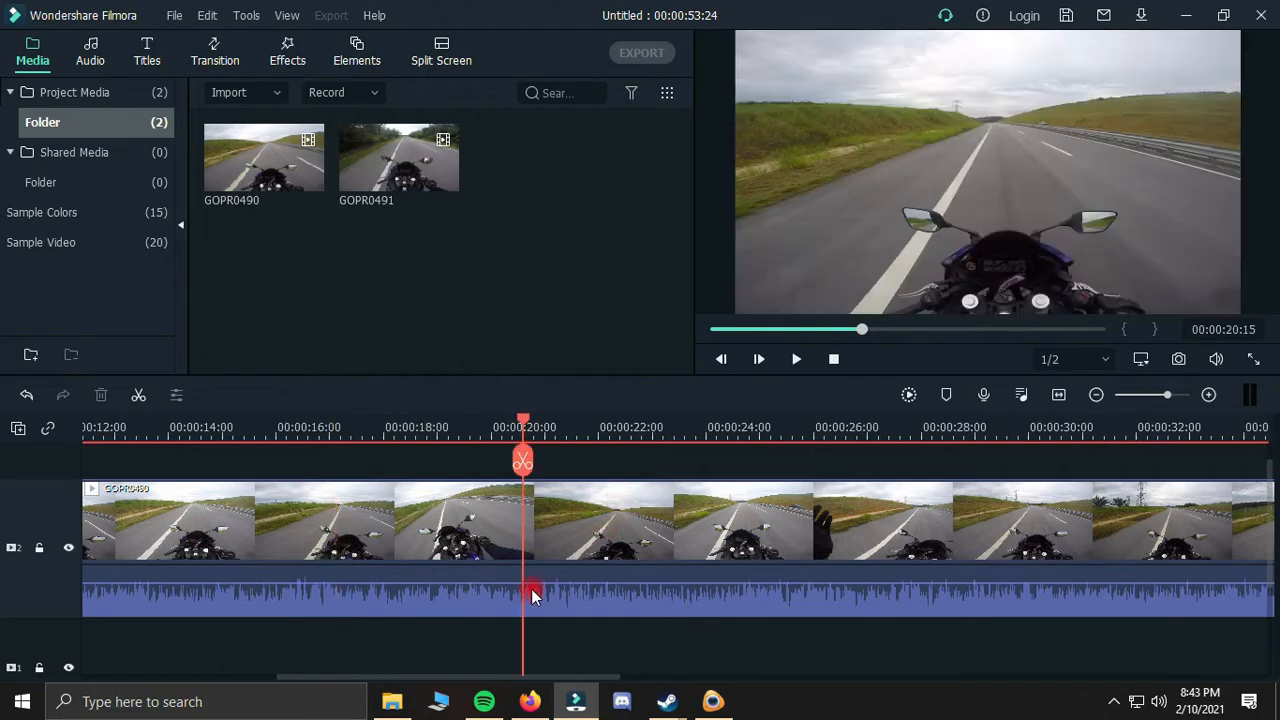
# Step: Split the GOPR0490 clip at 00:00:20:15, check the cut around 00:00:20:01, and undo the split
pyautogui.click(522, 461)
pyautogui.moveTo(528, 703)
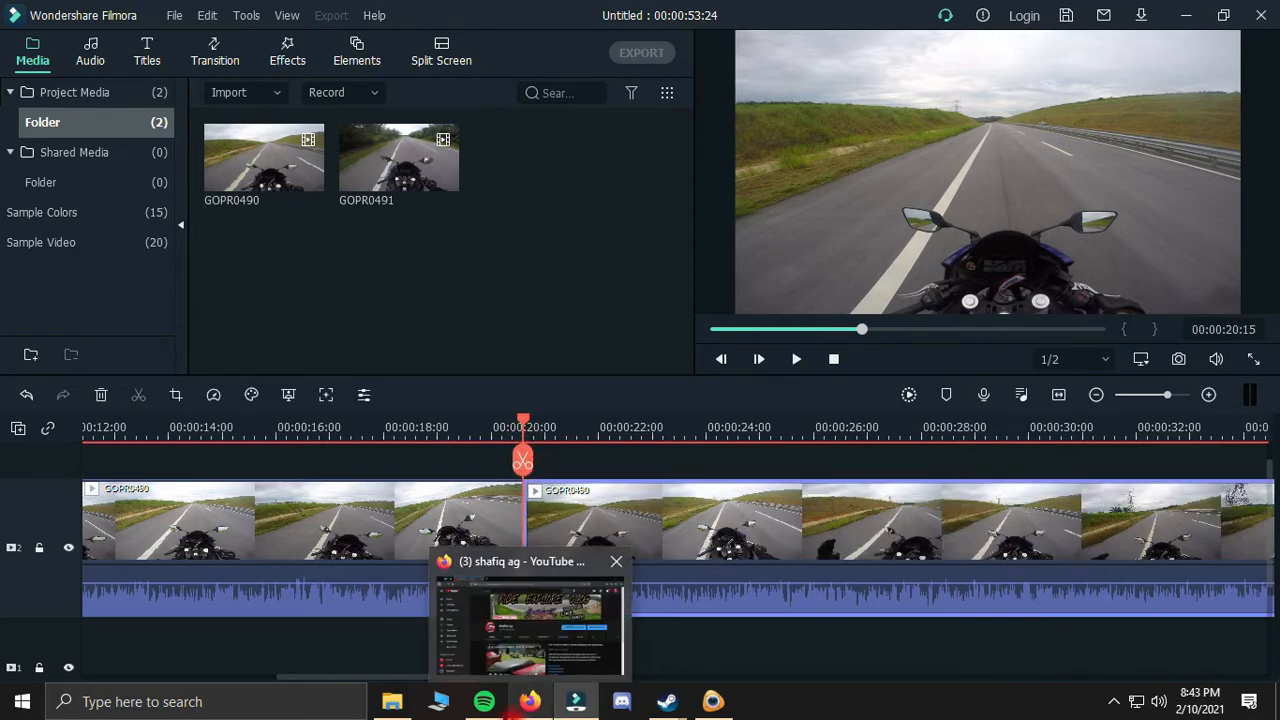
pyautogui.click(698, 643)
pyautogui.moveTo(522, 461); pyautogui.dragTo(492, 461)
pyautogui.click(528, 515)
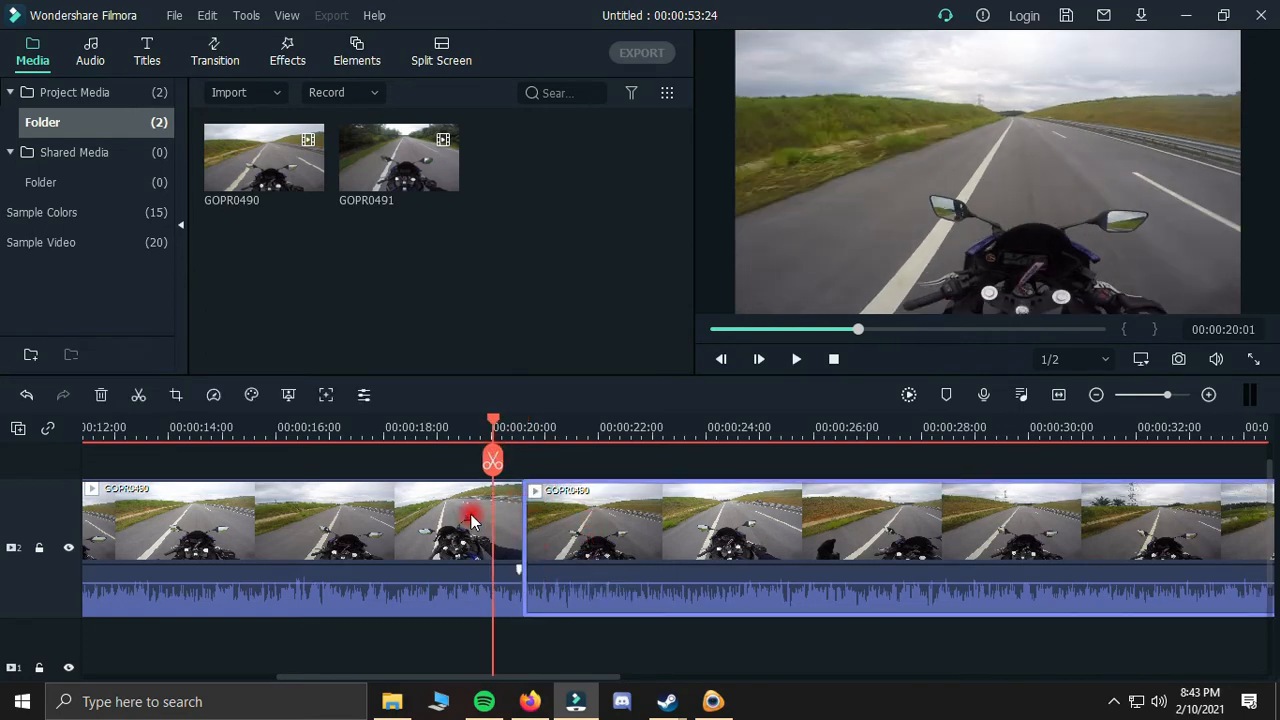
pyautogui.hotkey('ctrl', 'z')
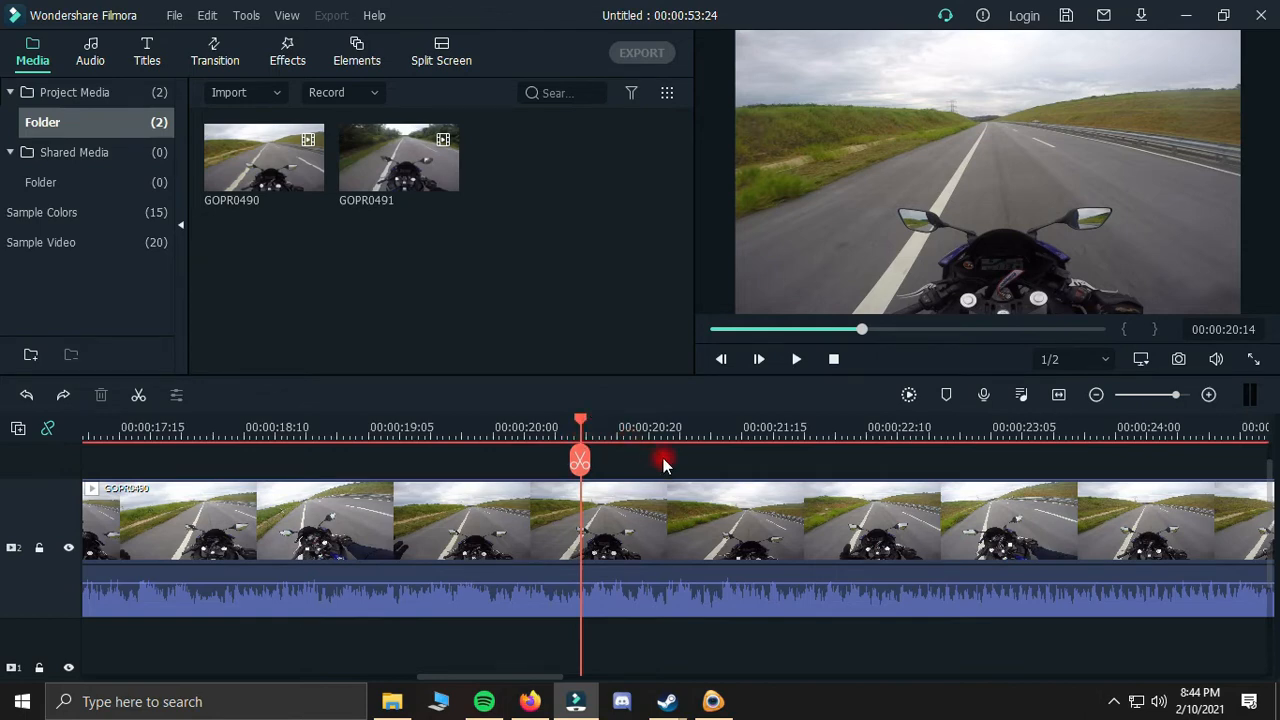
# Step: Split the GOPR0490 clip at 00:00:20:14, move the playhead to 00:00:20:10, and undo that split
pyautogui.hotkey('ctrl', 'b')
pyautogui.moveTo(580, 460); pyautogui.dragTo(557, 455)
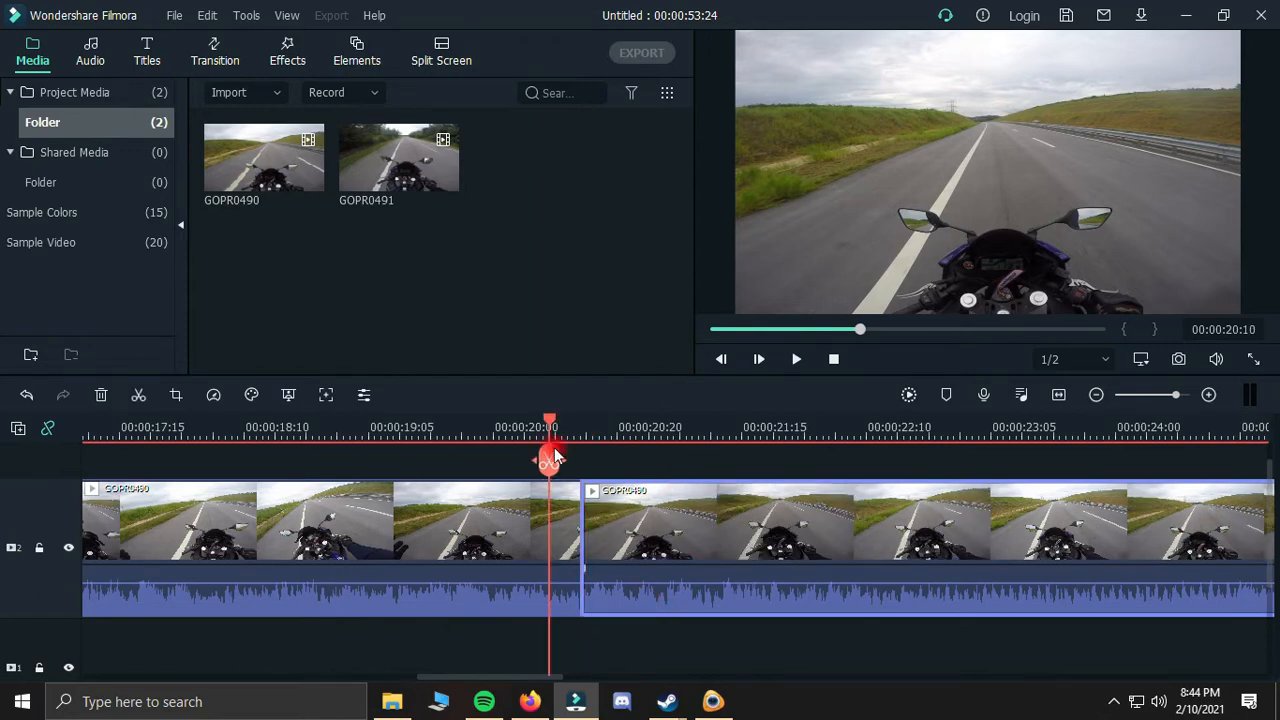
pyautogui.hotkey('ctrl', 'z')
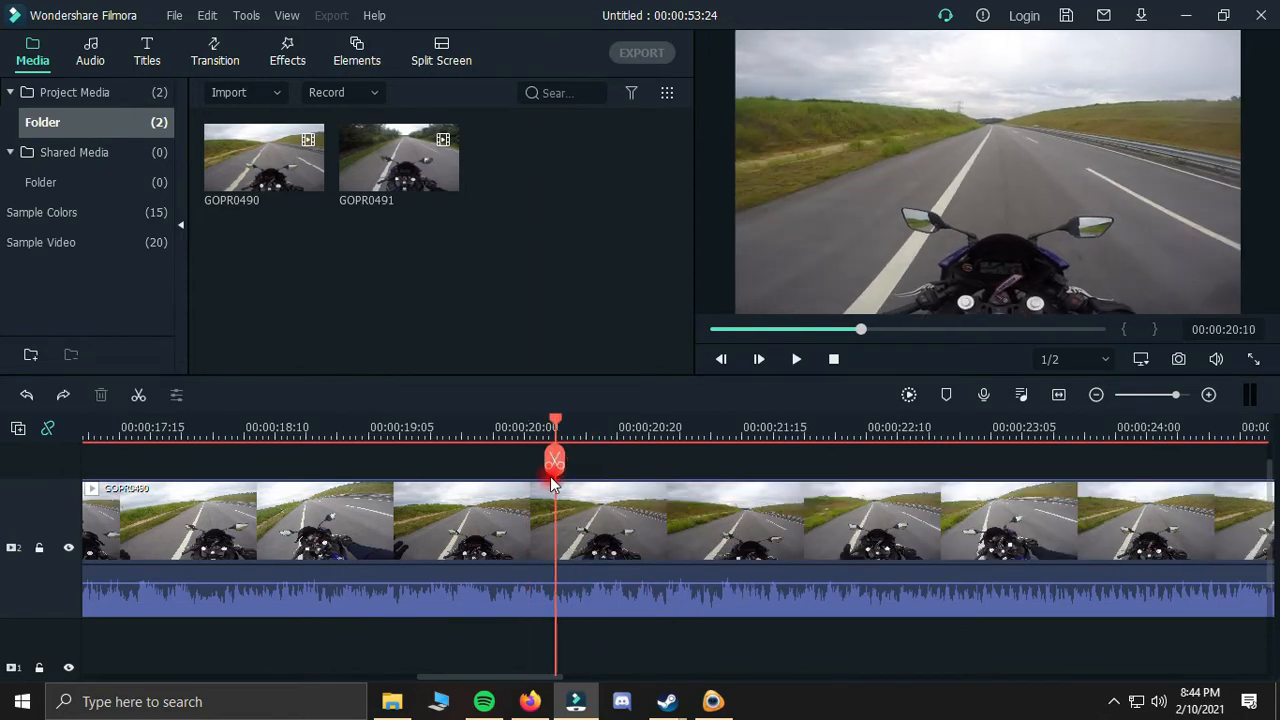
# Step: Split the GOPR0490 clip at 00:00:20:08 and again at 00:00:21:15 to isolate a short middle segment
pyautogui.moveTo(557, 452); pyautogui.dragTo(542, 455)
pyautogui.hotkey('ctrl', 'b')
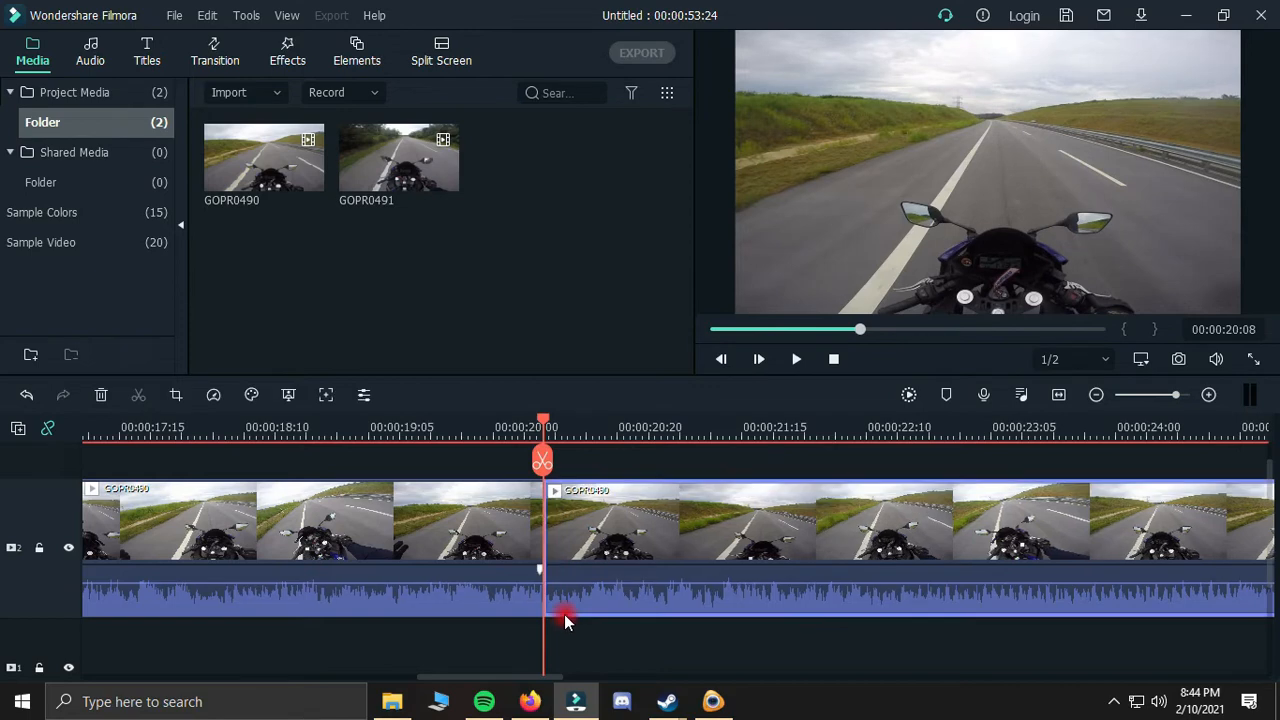
pyautogui.click(742, 568)
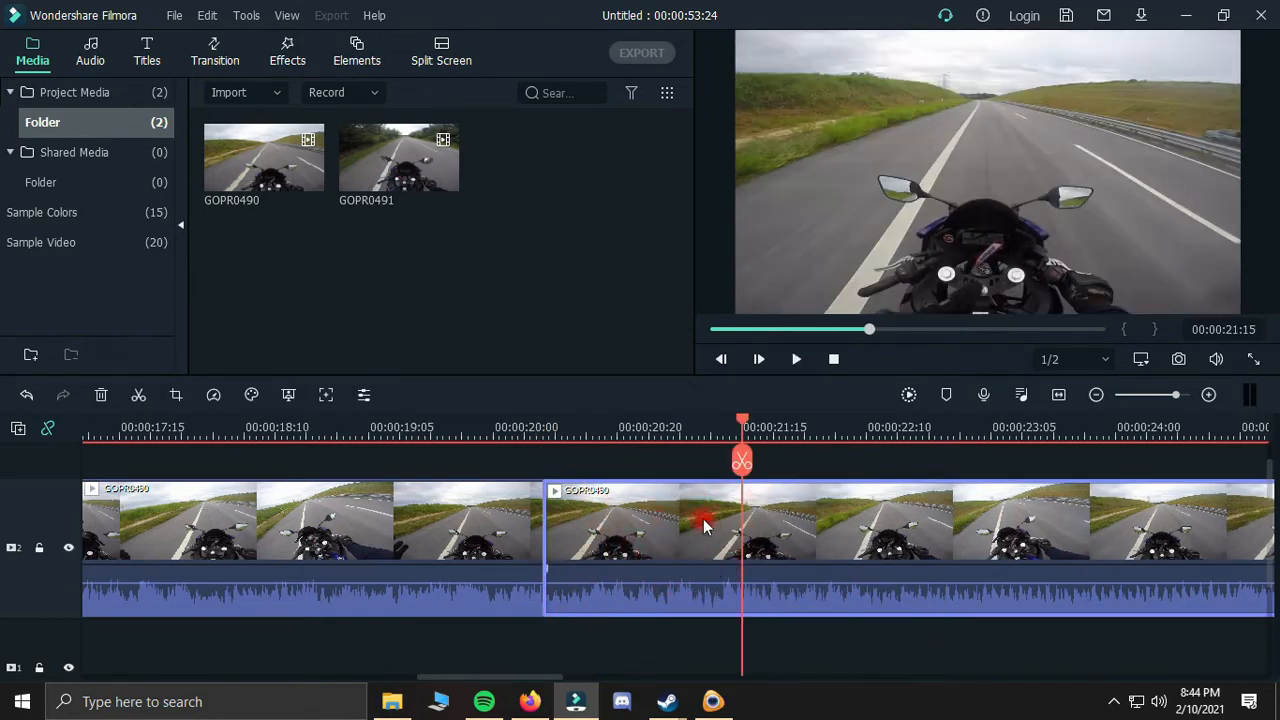
pyautogui.hotkey('ctrl', 'b')
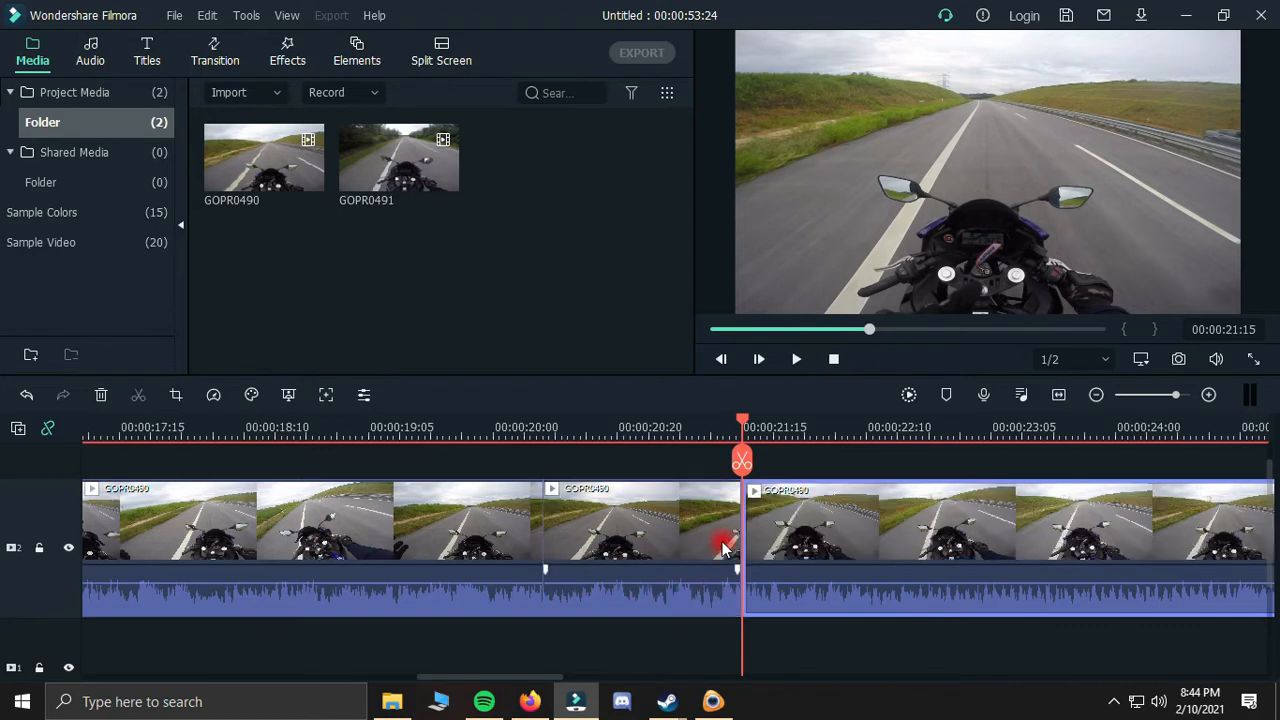
# Step: Select each of the three GOPR0490 segments in turn to check how the two cuts divide the clip
pyautogui.click(423, 523)
pyautogui.click(629, 523)
pyautogui.click(820, 537)
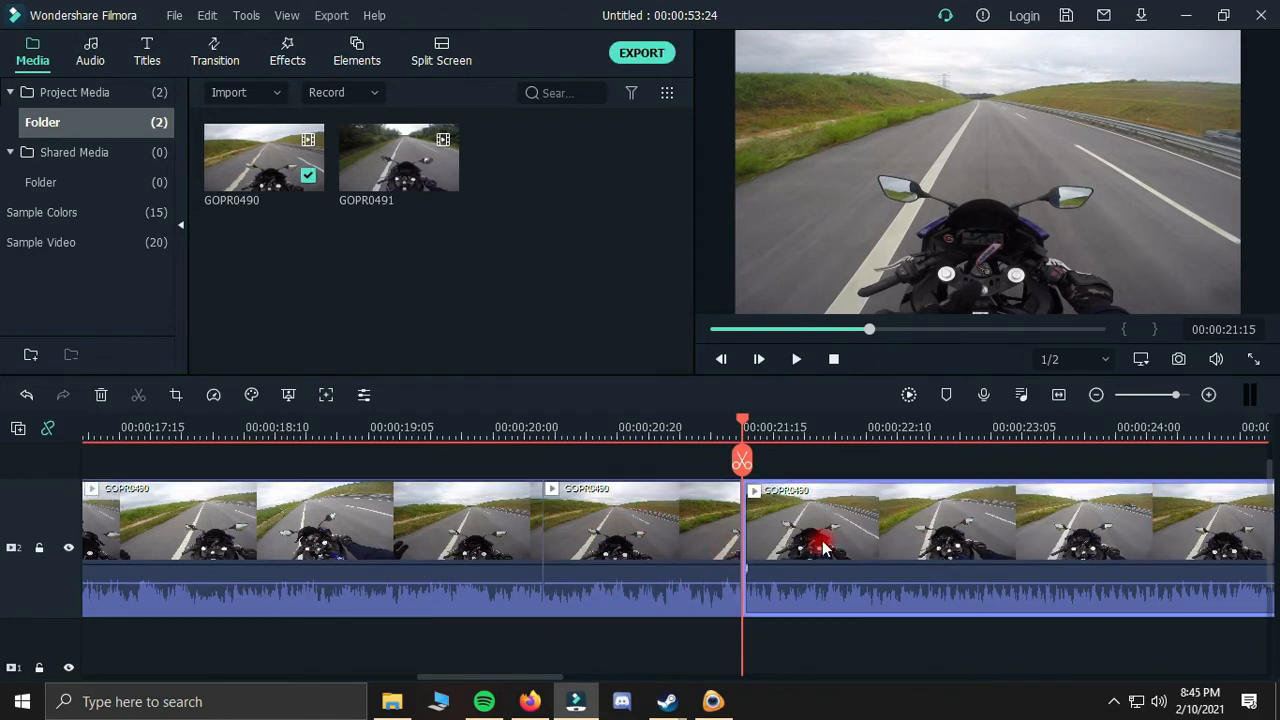
pyautogui.click(515, 530)
pyautogui.click(637, 528)
pyautogui.click(786, 528)
pyautogui.click(455, 535)
pyautogui.click(586, 529)
pyautogui.click(764, 530)
# Step: Delete the short middle GOPR0490 segment that starts at 00:00:20:08, leaving its space empty
pyautogui.click(615, 525)
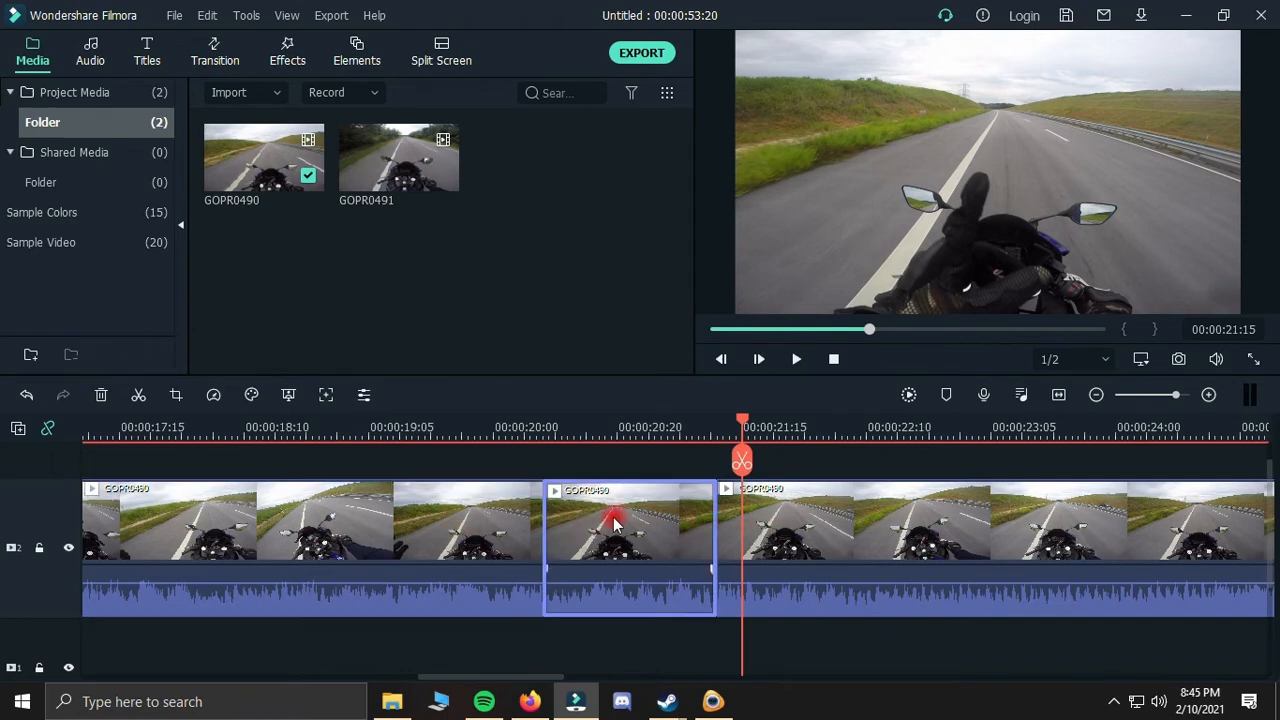
pyautogui.rightClick(661, 525)
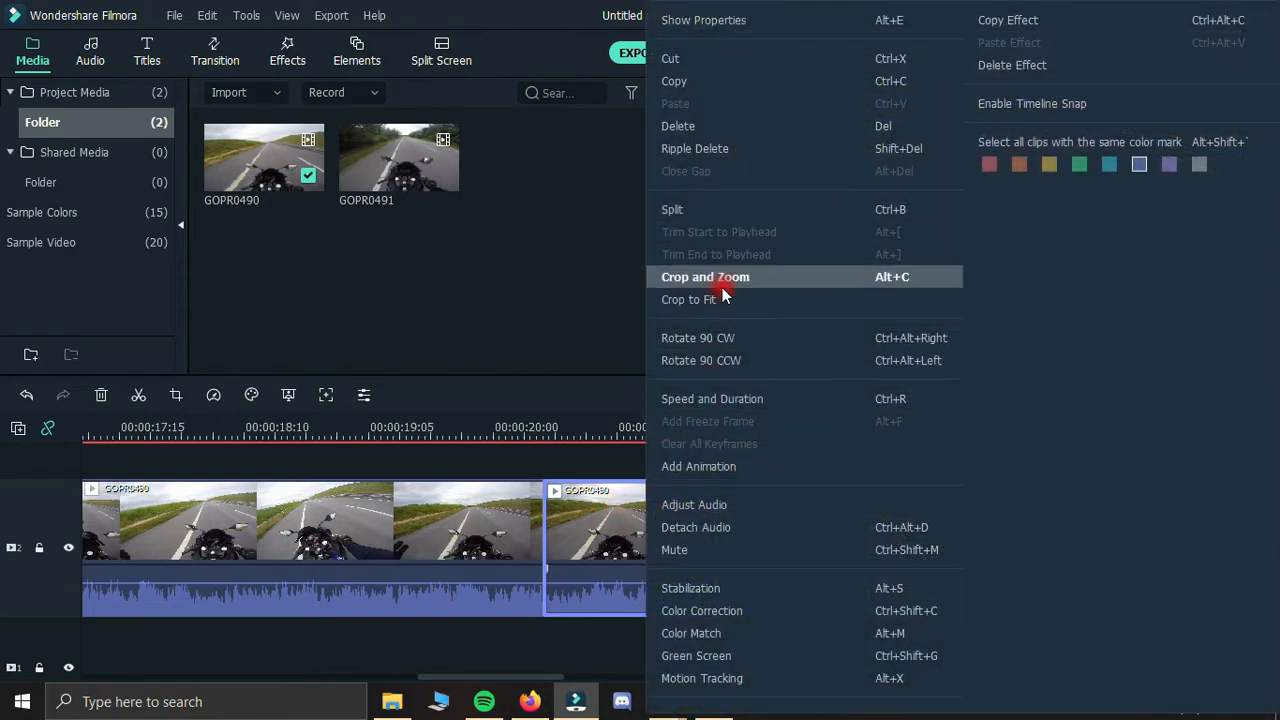
pyautogui.click(692, 128)
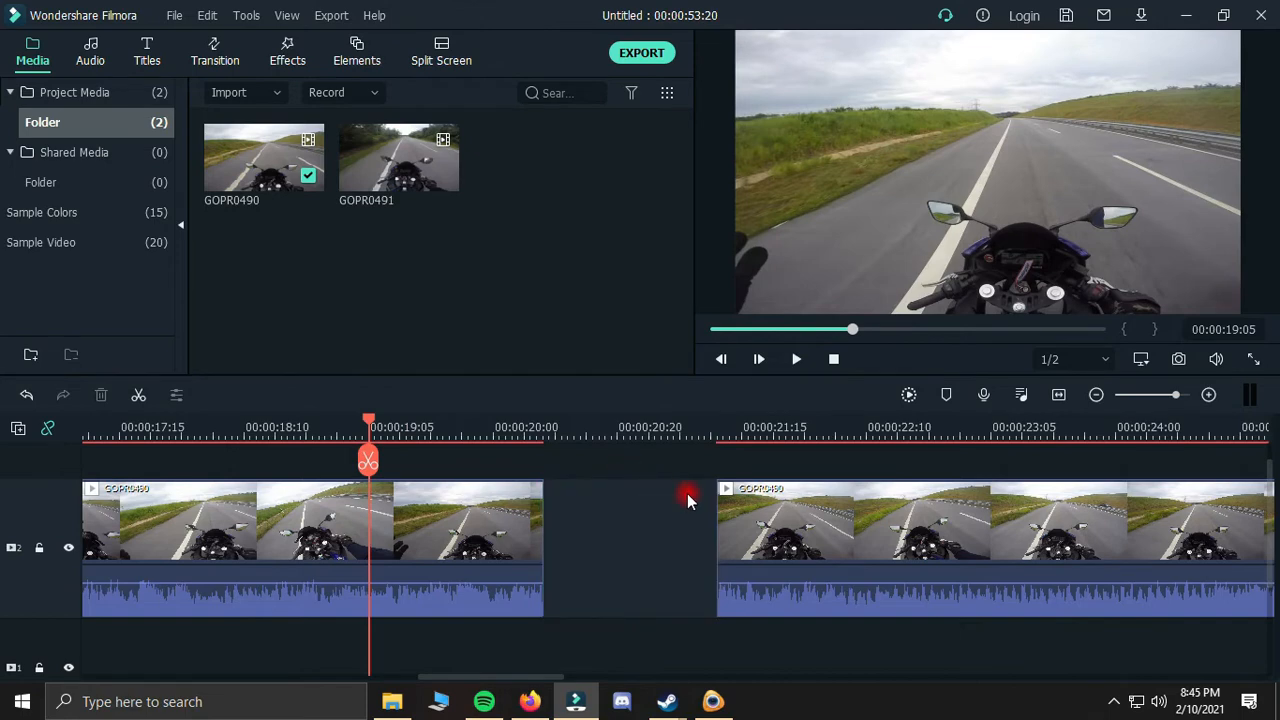
# Step: Try to shift the following GOPR0490 segment earlier, and remove the empty gap so the two segments join
pyautogui.moveTo(800, 550); pyautogui.dragTo(628, 552)
pyautogui.hotkey('ctrl', 'z')
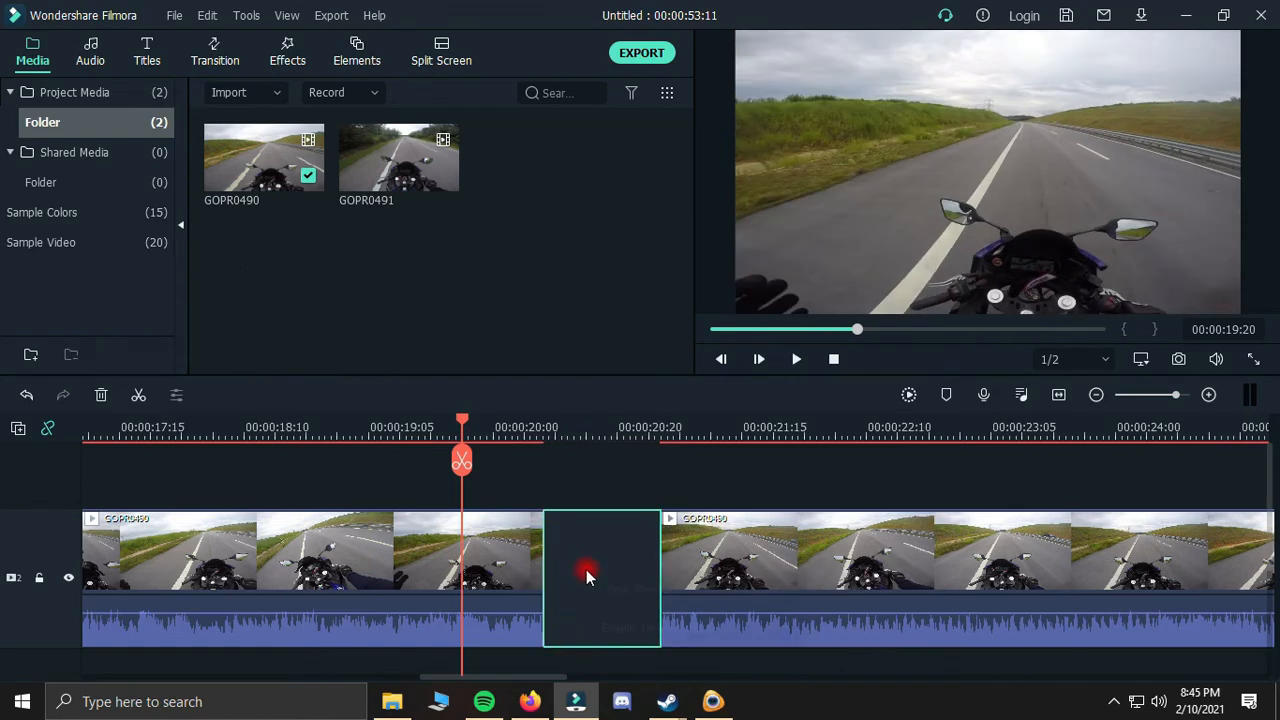
pyautogui.rightClick(586, 569)
pyautogui.click(617, 620)
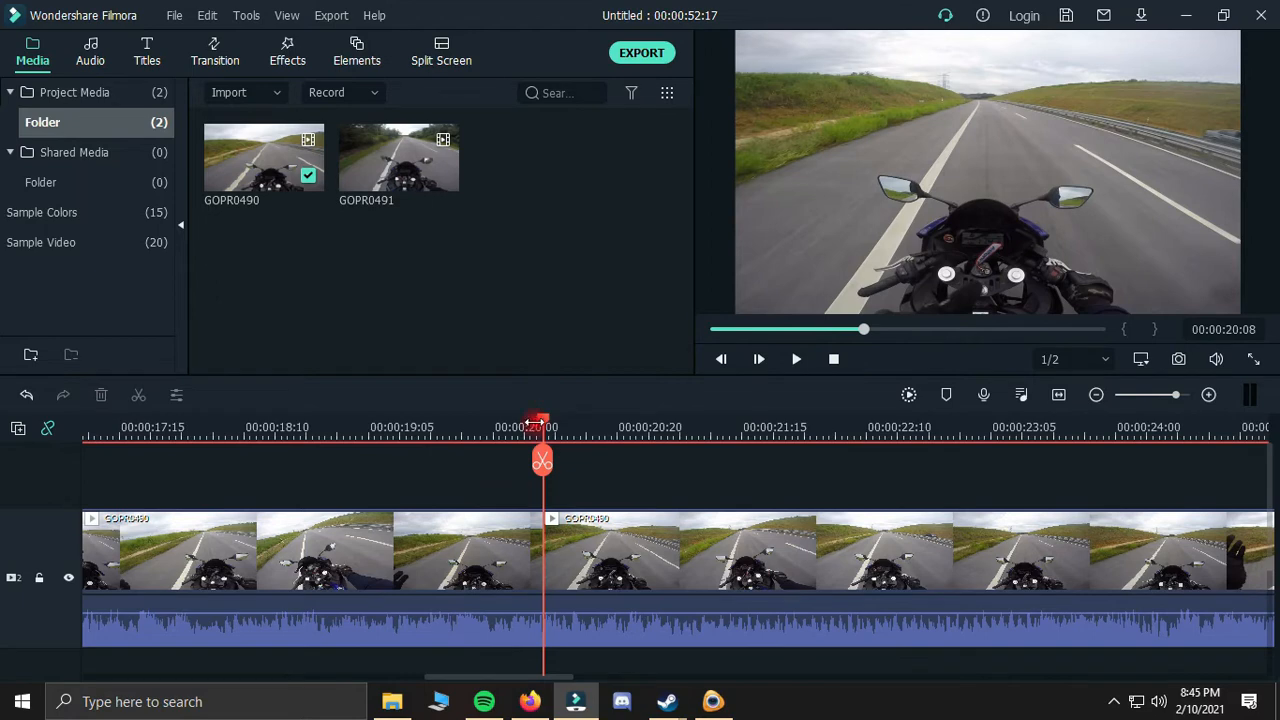
# Step: Split the second GOPR0490 segment at four points, the last at 00:00:21:01, to make several short pieces
pyautogui.moveTo(546, 433); pyautogui.dragTo(654, 460)
pyautogui.hotkey('ctrl', 'b')
pyautogui.hotkey('ctrl', 'b')
pyautogui.hotkey('ctrl', 'b')
pyautogui.hotkey('ctrl', 'b')
# Step: Delete the third and first of the new short pieces, leaving gaps between the remaining segments
pyautogui.click(600, 565)
pyautogui.press('Delete')
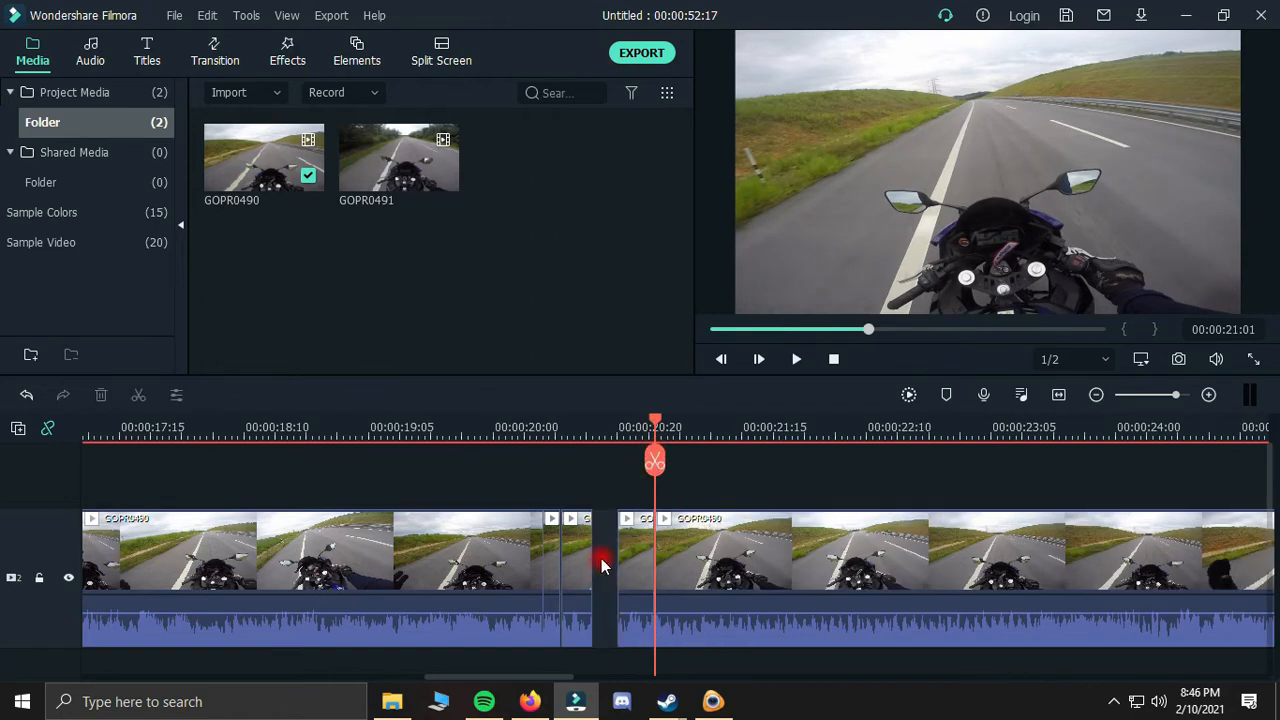
pyautogui.click(530, 563)
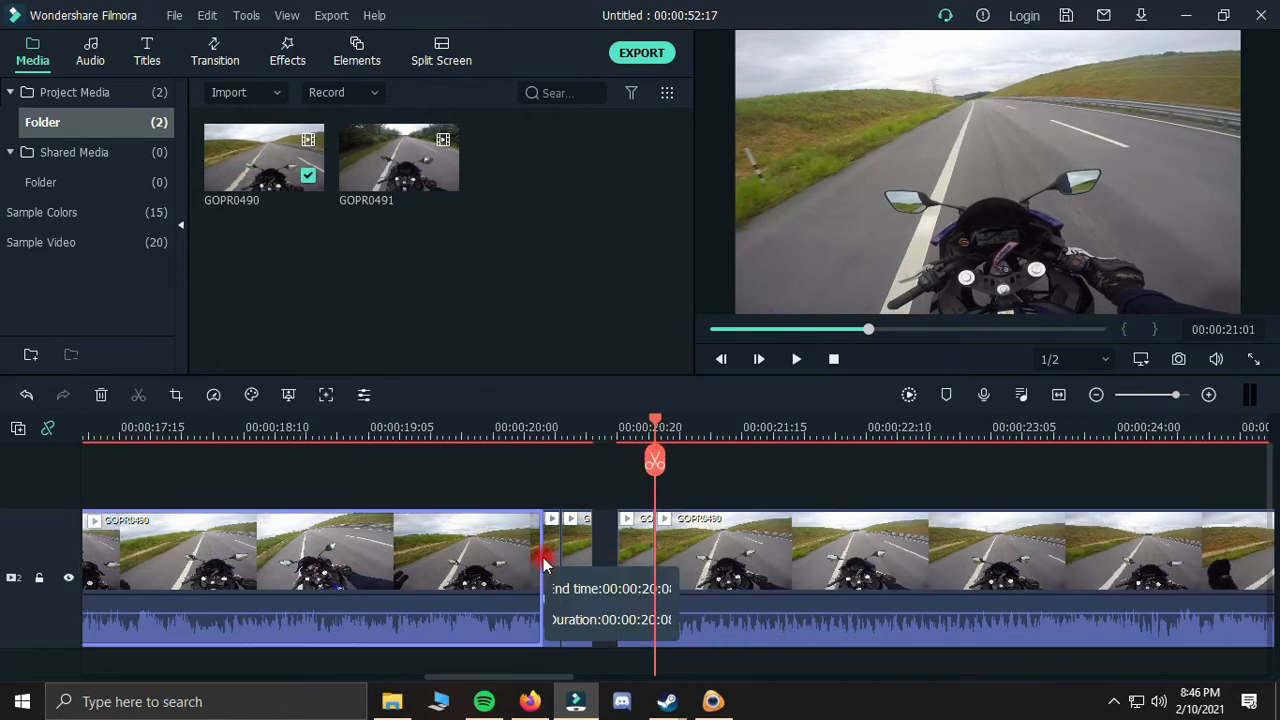
pyautogui.click(548, 563)
pyautogui.press('Delete')
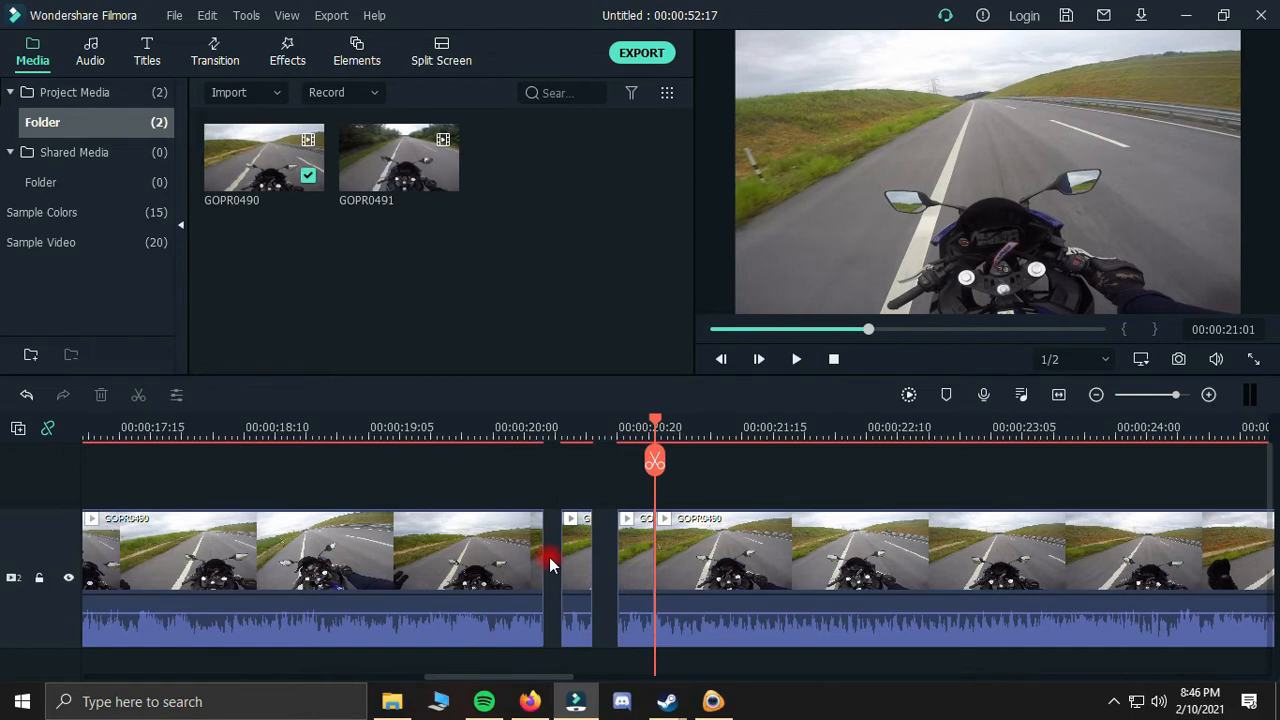
# Step: Delete the two empty gaps between the short pieces so the remaining footage runs continuously
pyautogui.click(603, 560)
pyautogui.moveTo(660, 424); pyautogui.dragTo(521, 424)
pyautogui.click(536, 548)
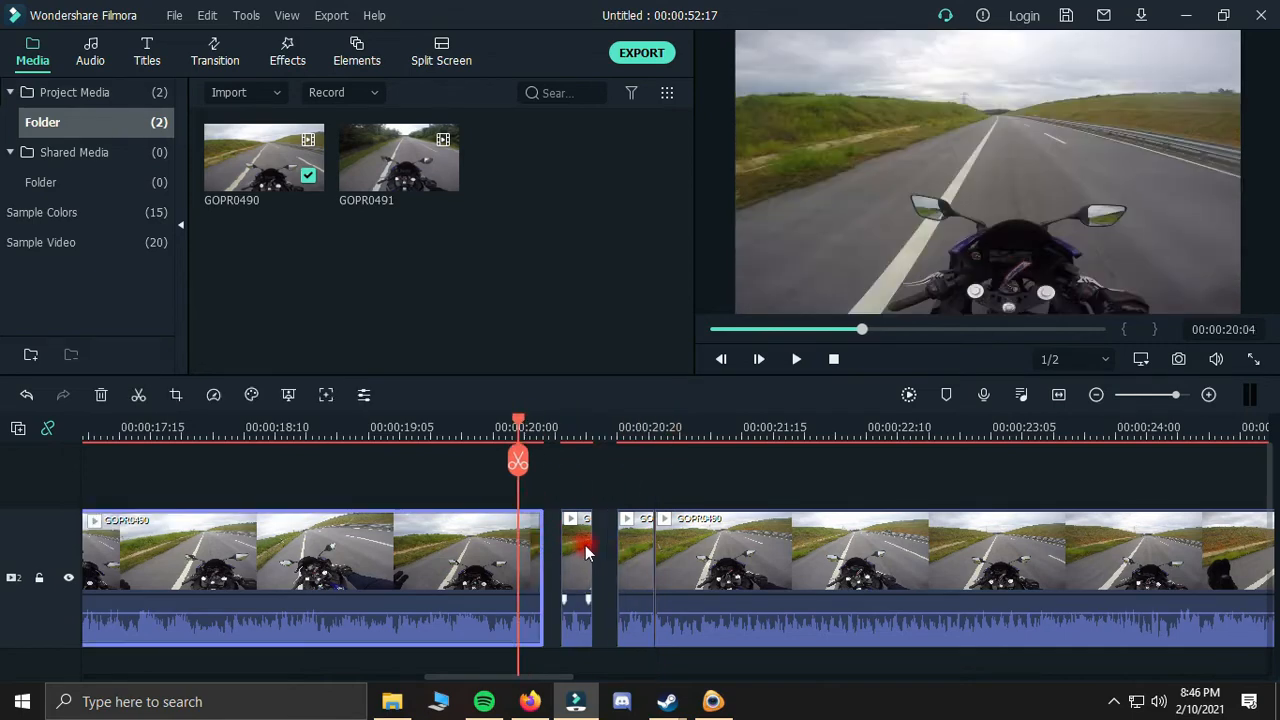
pyautogui.click(600, 550)
pyautogui.press('Delete')
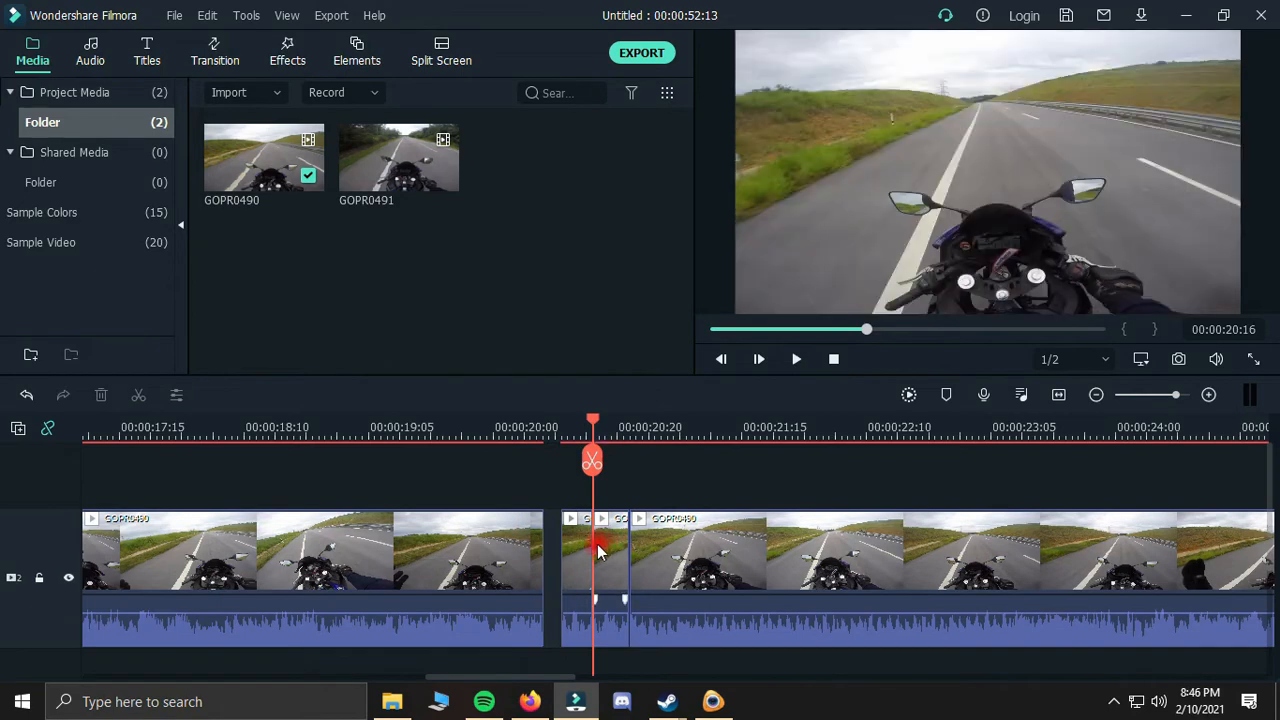
pyautogui.click(556, 560)
pyautogui.press('Delete')
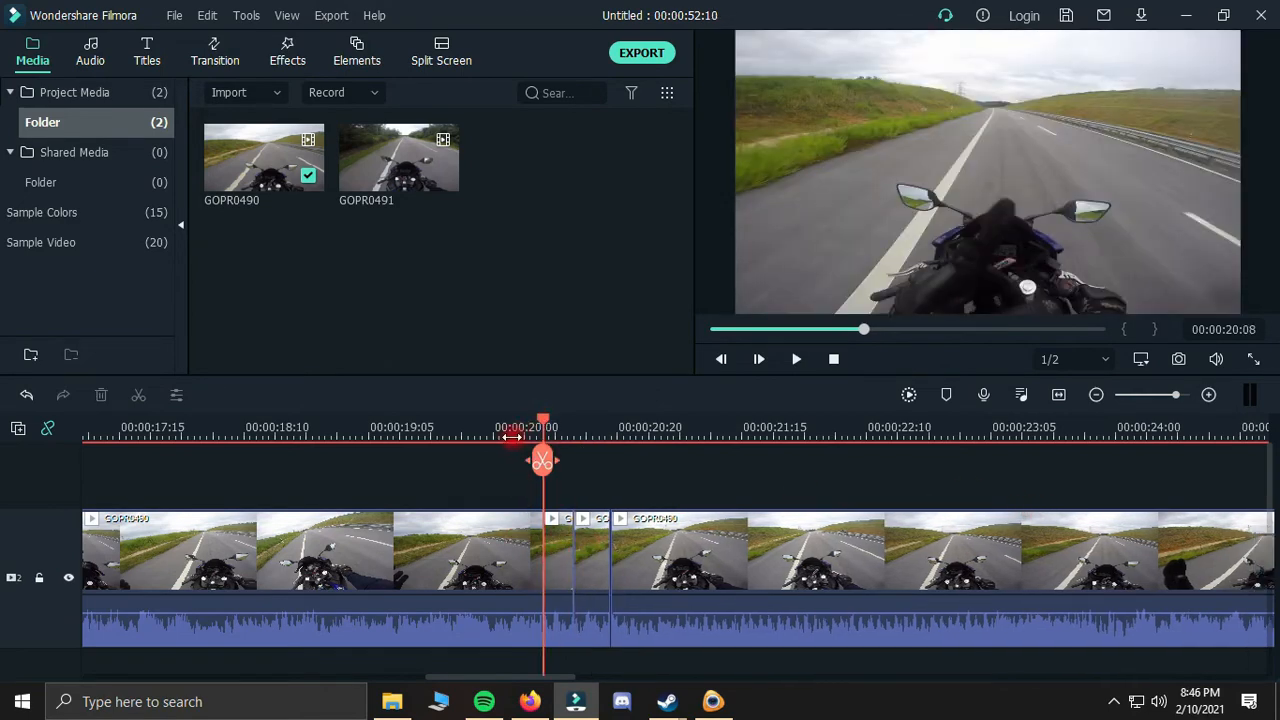
# Step: Undo the gap and piece deletions, place the playhead at 00:00:19:24, and clear the segment selection
pyautogui.moveTo(590, 555); pyautogui.dragTo(690, 510)
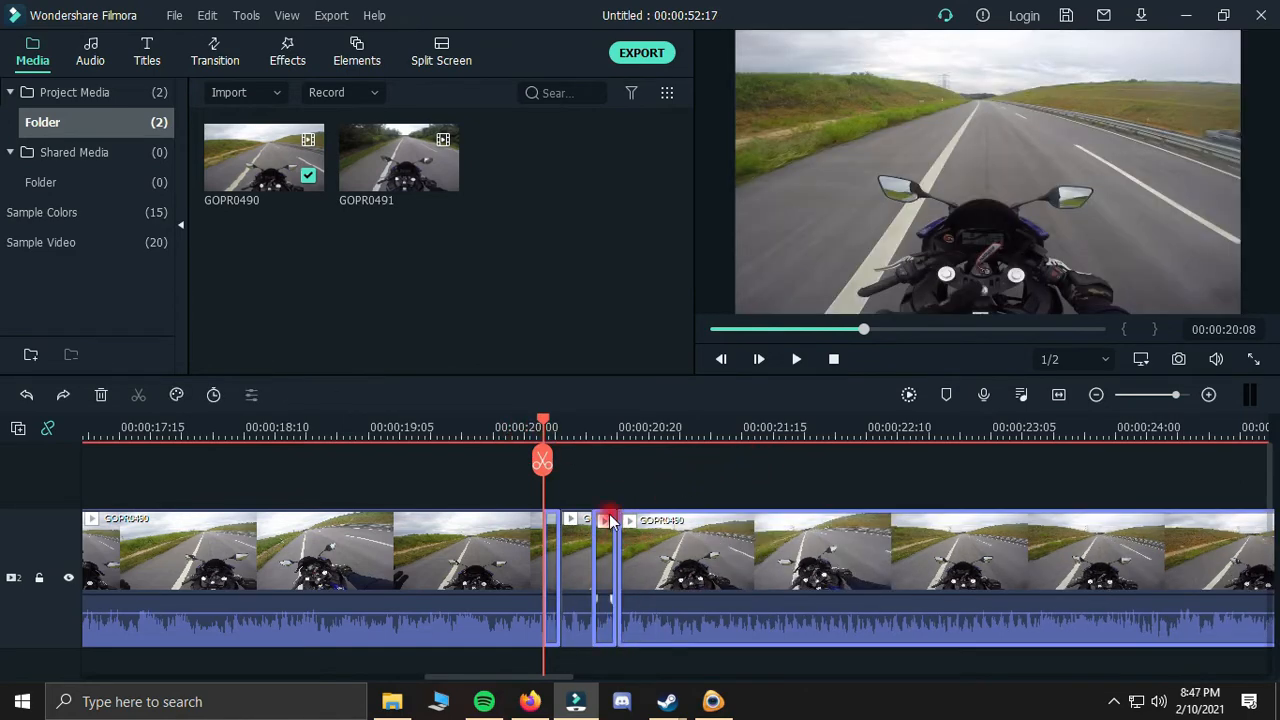
pyautogui.moveTo(544, 427); pyautogui.dragTo(486, 440)
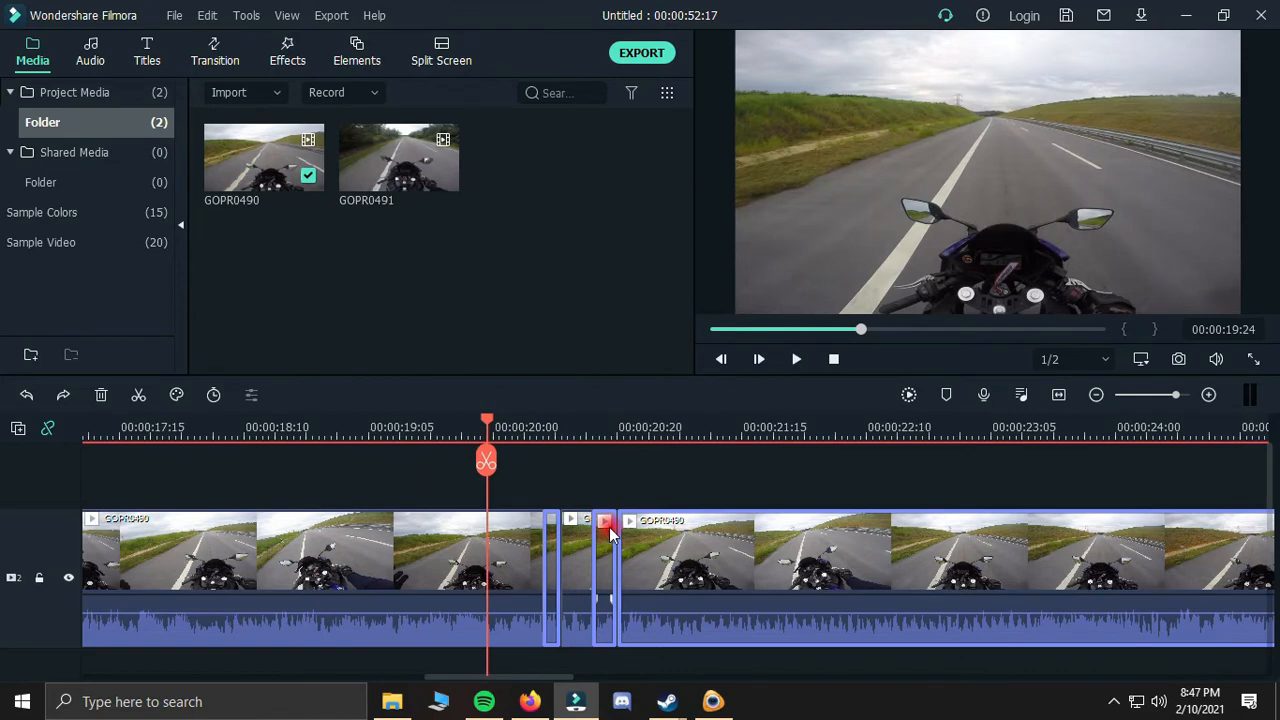
pyautogui.click(654, 469)
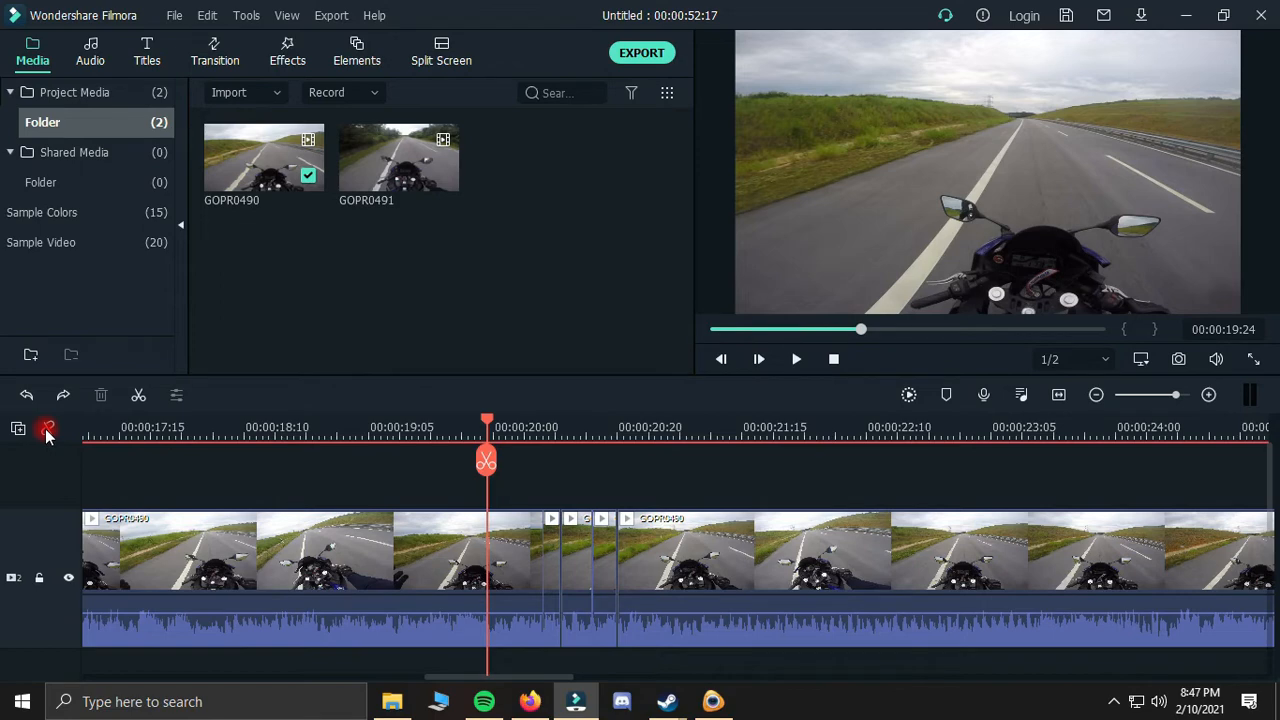
# Step: Delete three of the short pieces with auto ripple on, so the following footage closes each gap
pyautogui.click(556, 450)
pyautogui.click(553, 550)
pyautogui.press('Delete')
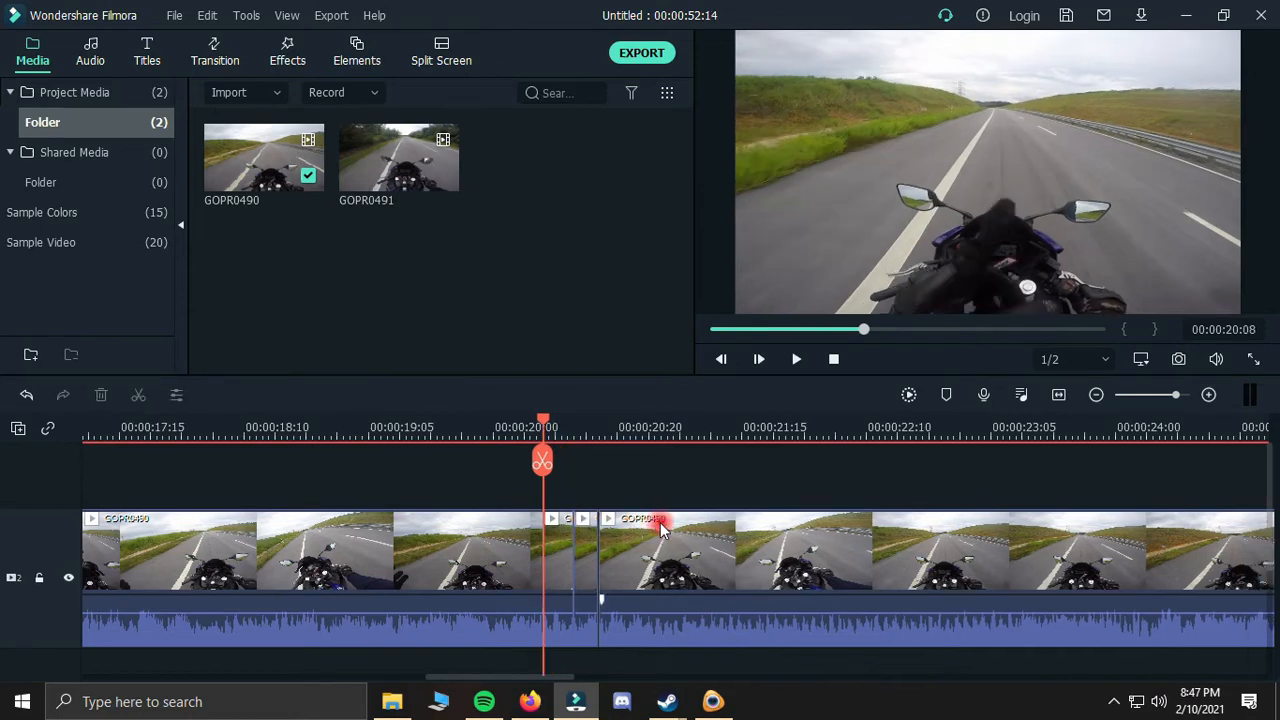
pyautogui.click(588, 548)
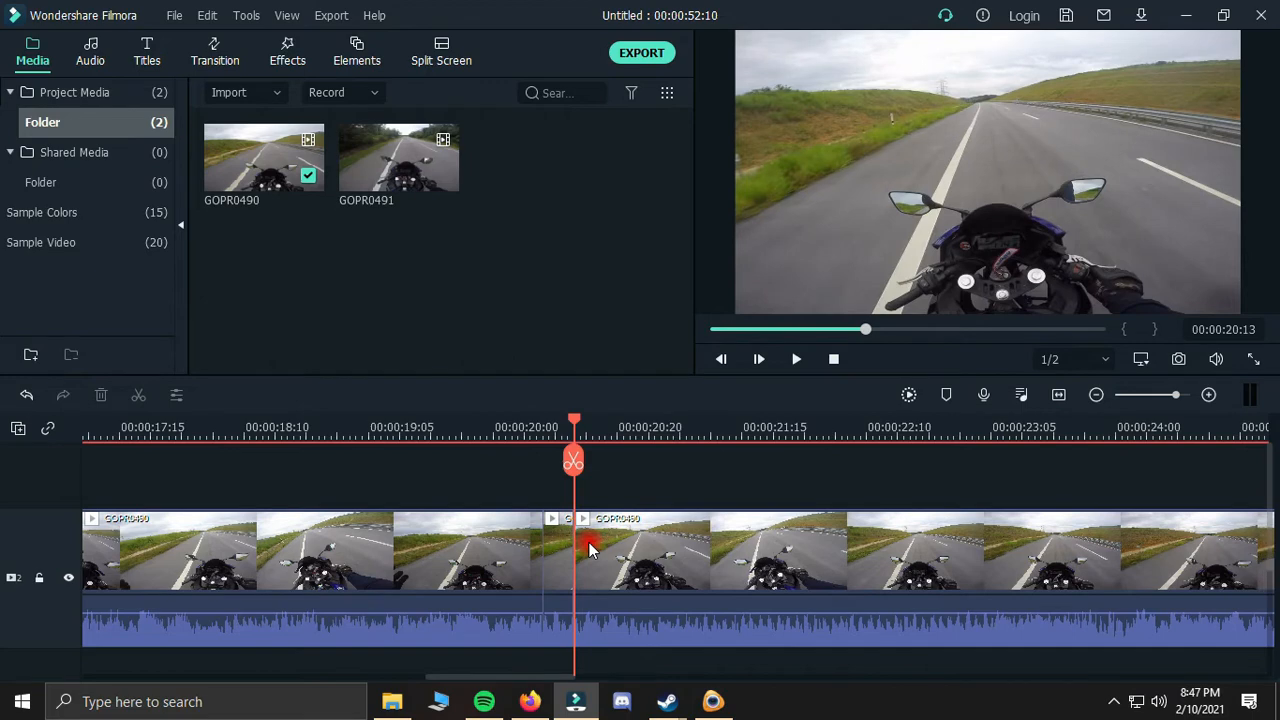
pyautogui.click(544, 562)
pyautogui.press('Delete')
# Step: Split the GOPR0490 footage at a series of closely spaced points, the last at 00:00:21:04
pyautogui.moveTo(545, 563); pyautogui.dragTo(418, 522)
pyautogui.click(413, 461)
pyautogui.moveTo(414, 423); pyautogui.dragTo(674, 462)
pyautogui.click(444, 461)
pyautogui.click(503, 460)
pyautogui.click(480, 460)
pyautogui.click(569, 460)
pyautogui.click(624, 461)
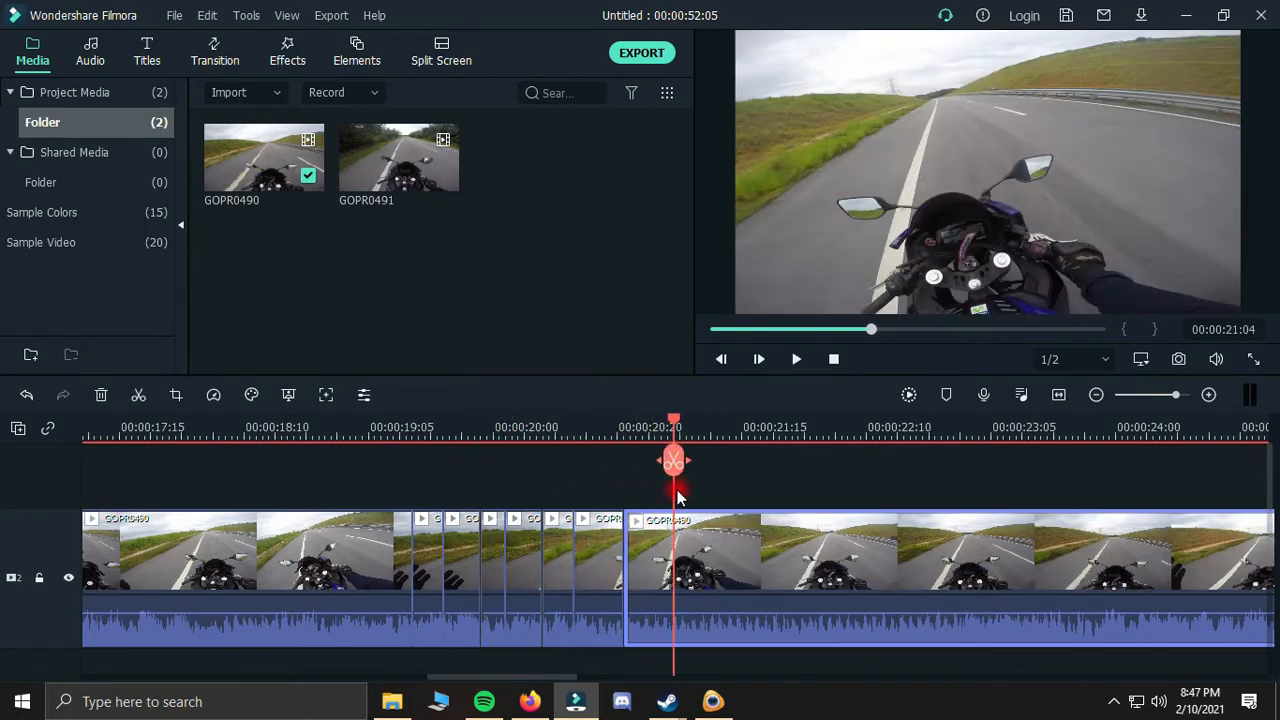
pyautogui.click(673, 461)
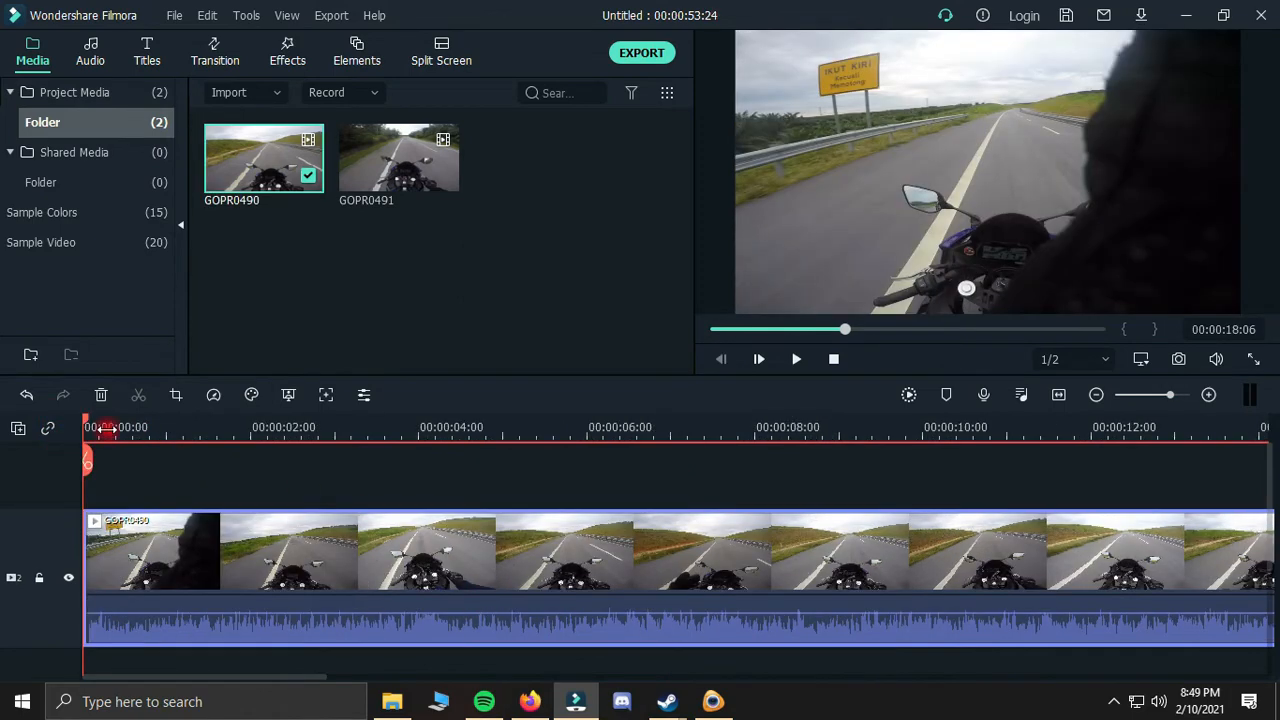
# Step: Find a cut point by scrubbing and playing GOPR0490 from 00:00:11:22, and split the clip just past 00:00:13:06
pyautogui.moveTo(88, 428); pyautogui.dragTo(438, 430)
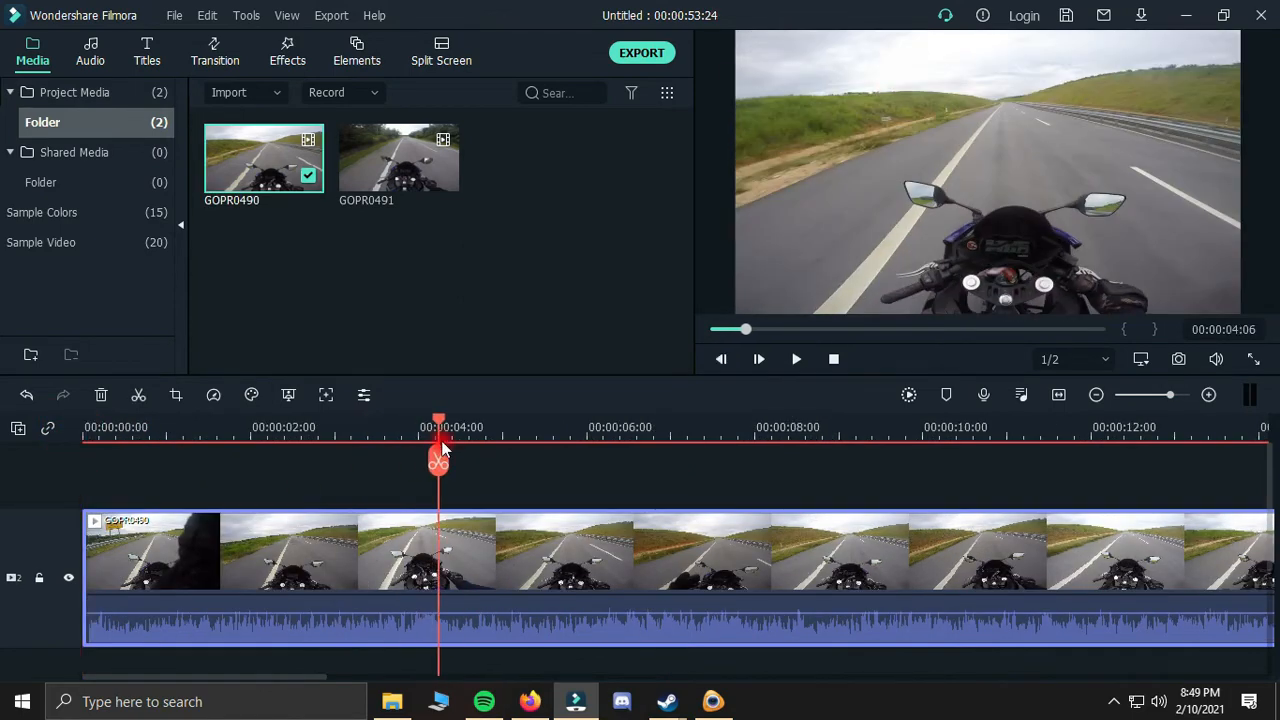
pyautogui.moveTo(461, 448); pyautogui.dragTo(355, 437)
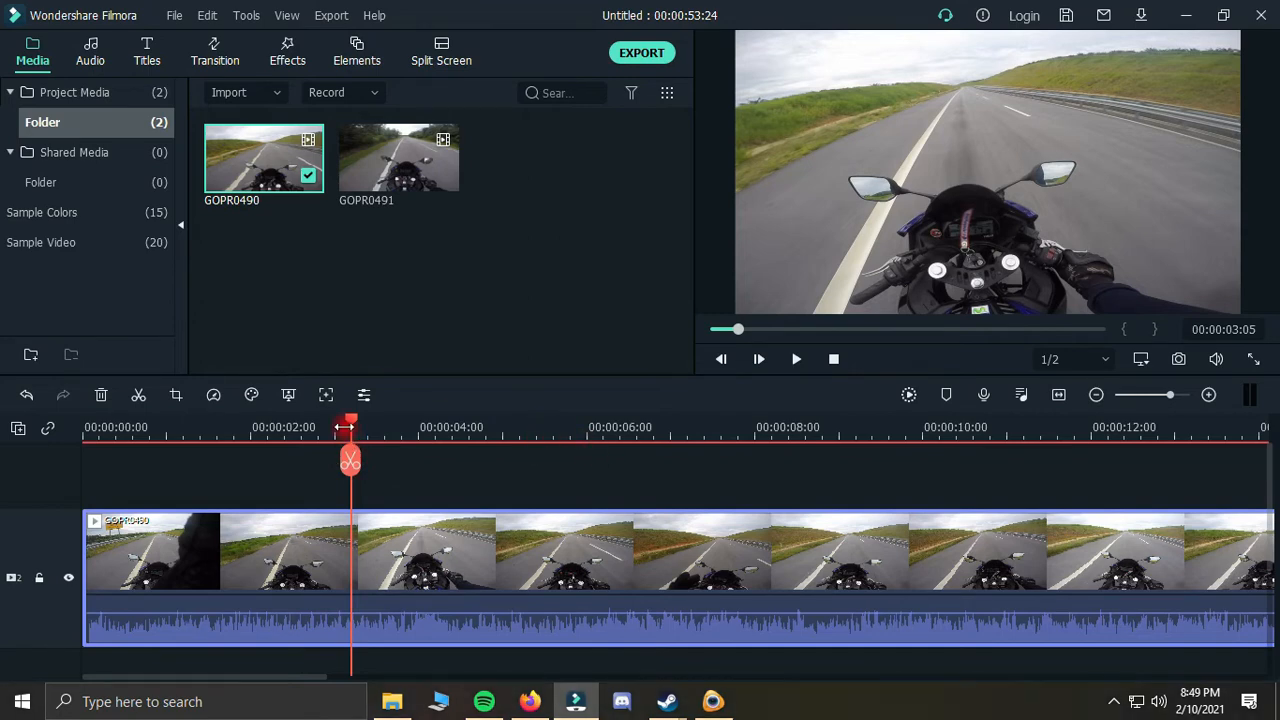
pyautogui.moveTo(444, 440)
pyautogui.mouseDown()
pyautogui.moveTo(449, 457)
pyautogui.moveTo(405, 458)
pyautogui.moveTo(450, 452)
pyautogui.mouseUp()
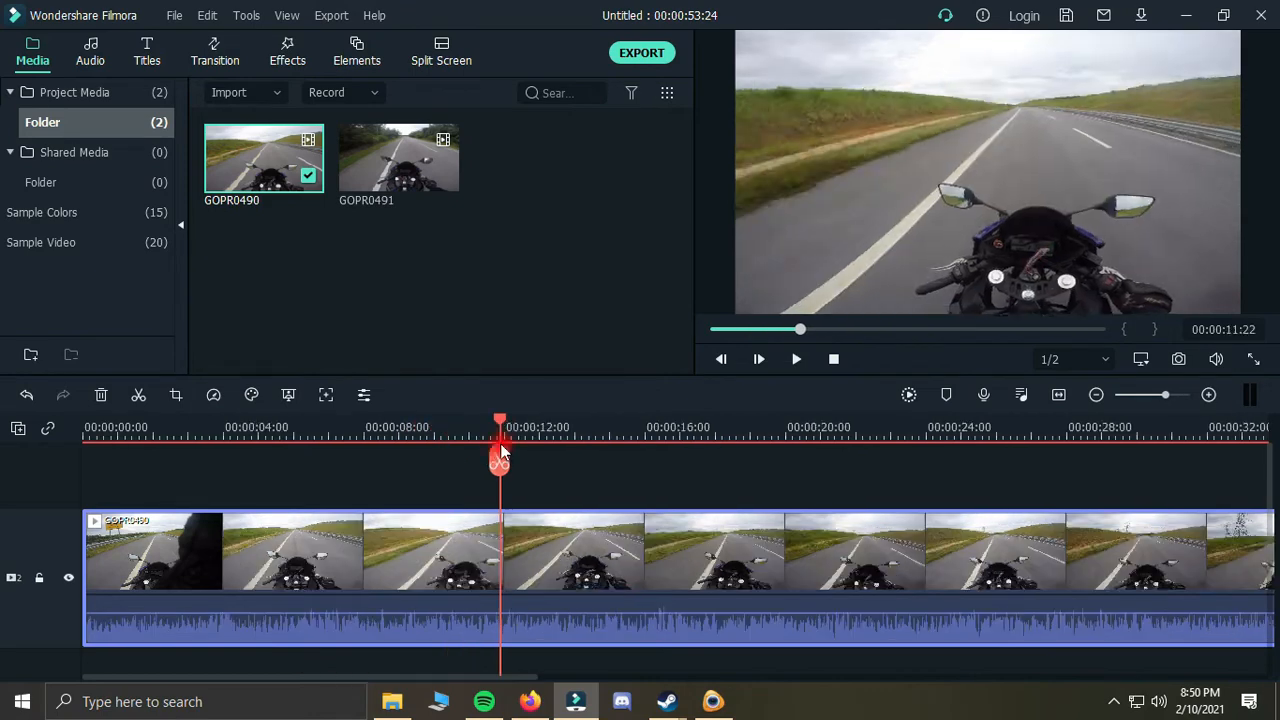
pyautogui.press('space')
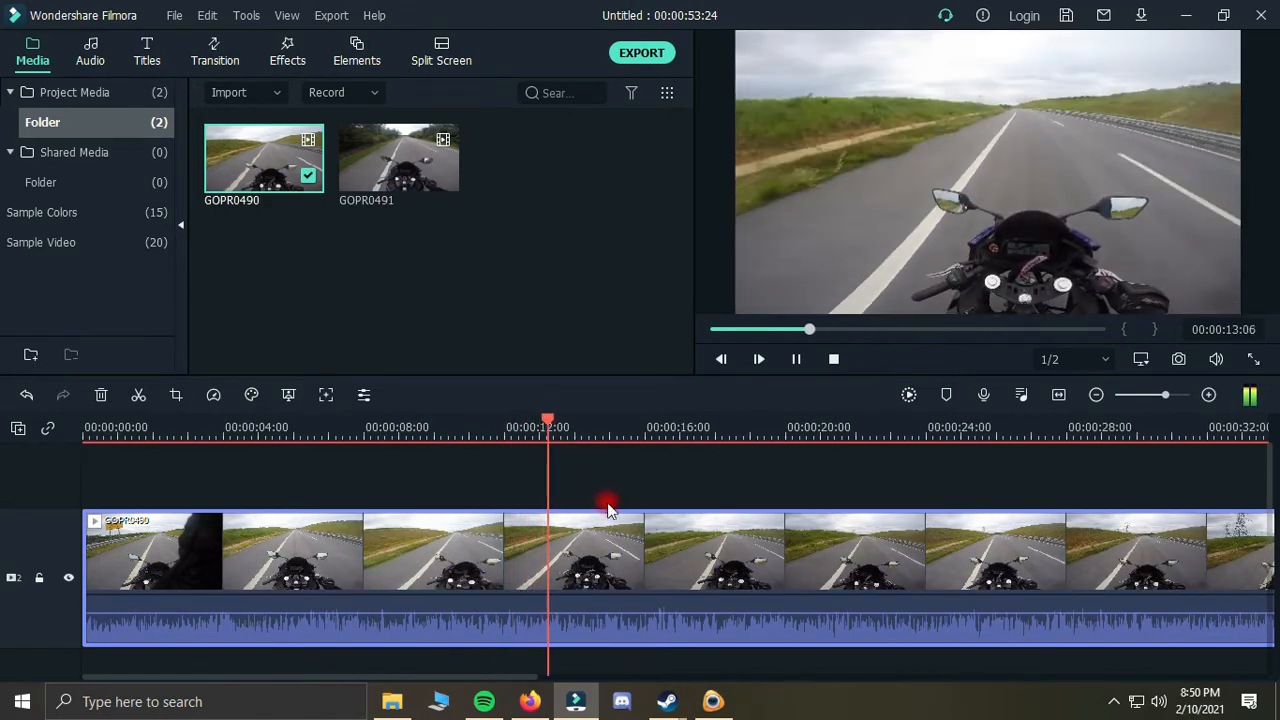
pyautogui.press('space')
pyautogui.hotkey('ctrl', 'b')
# Step: Place the playhead at 00:00:12:24 and move the second GOPR0490 part onto track 1, slightly overlapping the first part's end
pyautogui.moveTo(567, 430); pyautogui.dragTo(537, 440)
pyautogui.click(603, 638)
pyautogui.moveTo(603, 638); pyautogui.dragTo(603, 585)
# Step: Preview the passage where the part on track 2 overlaps the part on track 1, stopping at 00:00:14:20
pyautogui.scroll(2, 649, 486)
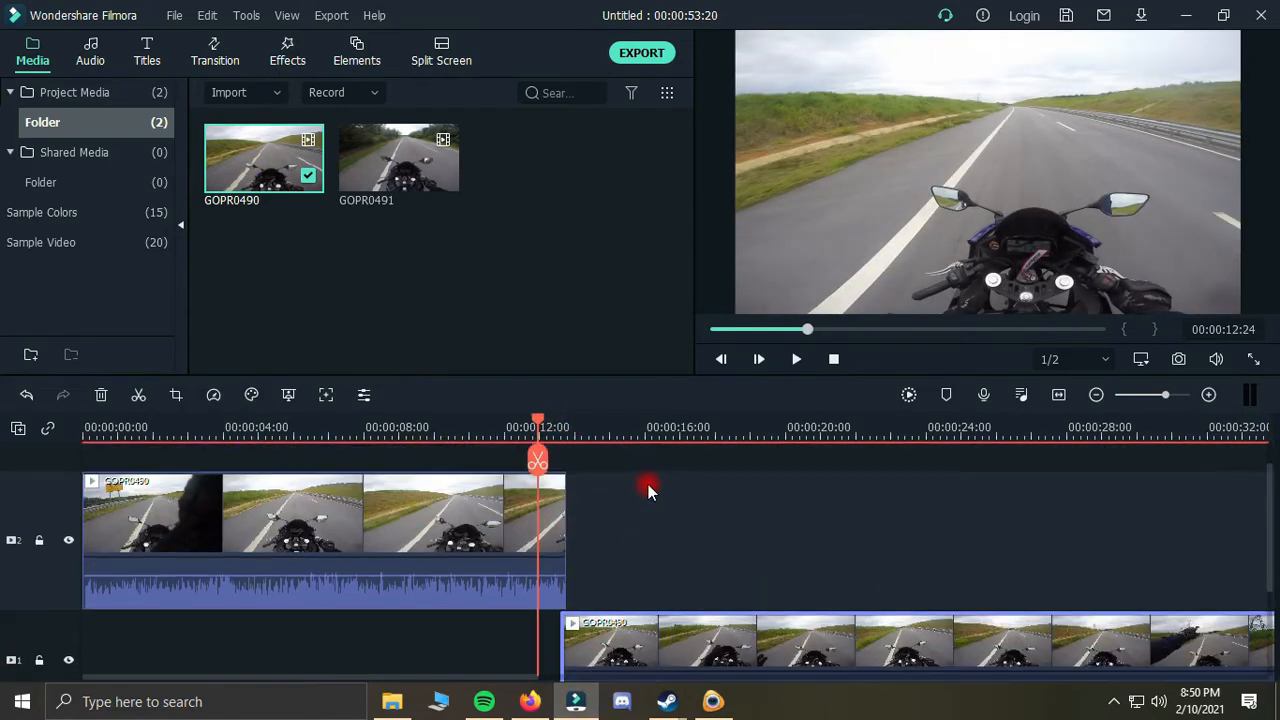
pyautogui.scroll(4, 1074, 463)
pyautogui.moveTo(340, 677); pyautogui.dragTo(363, 677)
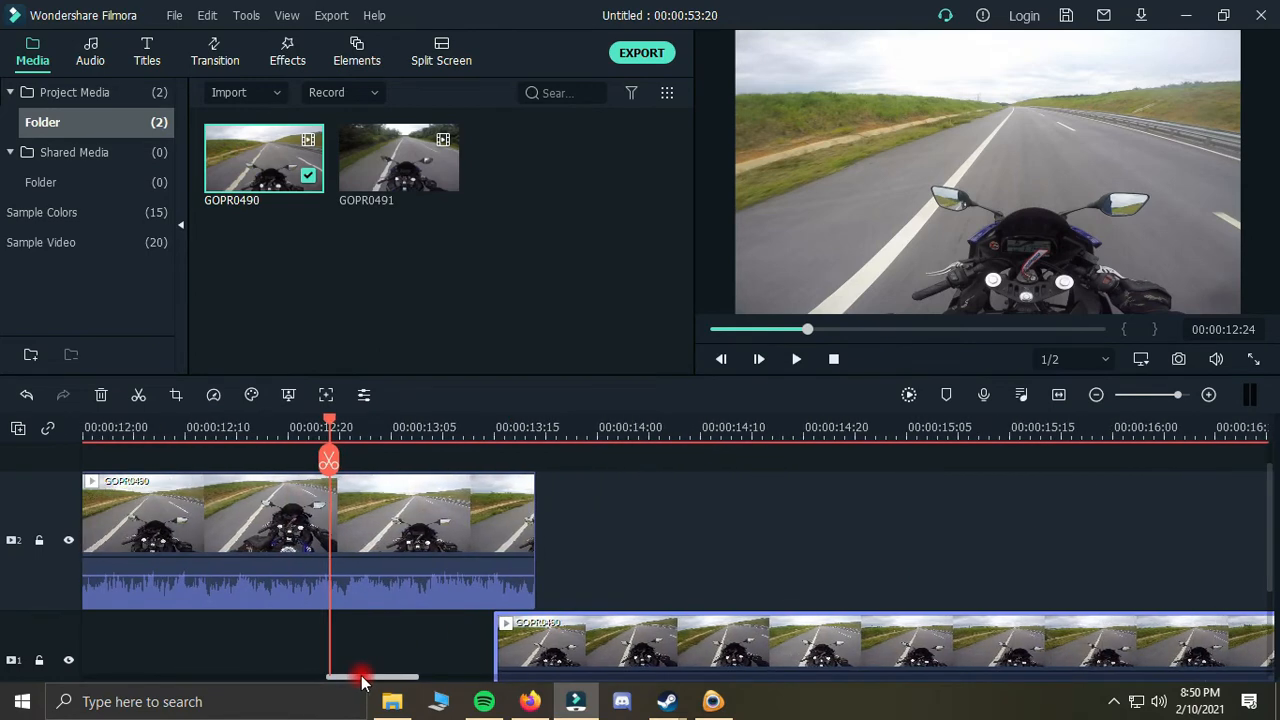
pyautogui.click(234, 486)
pyautogui.press('space')
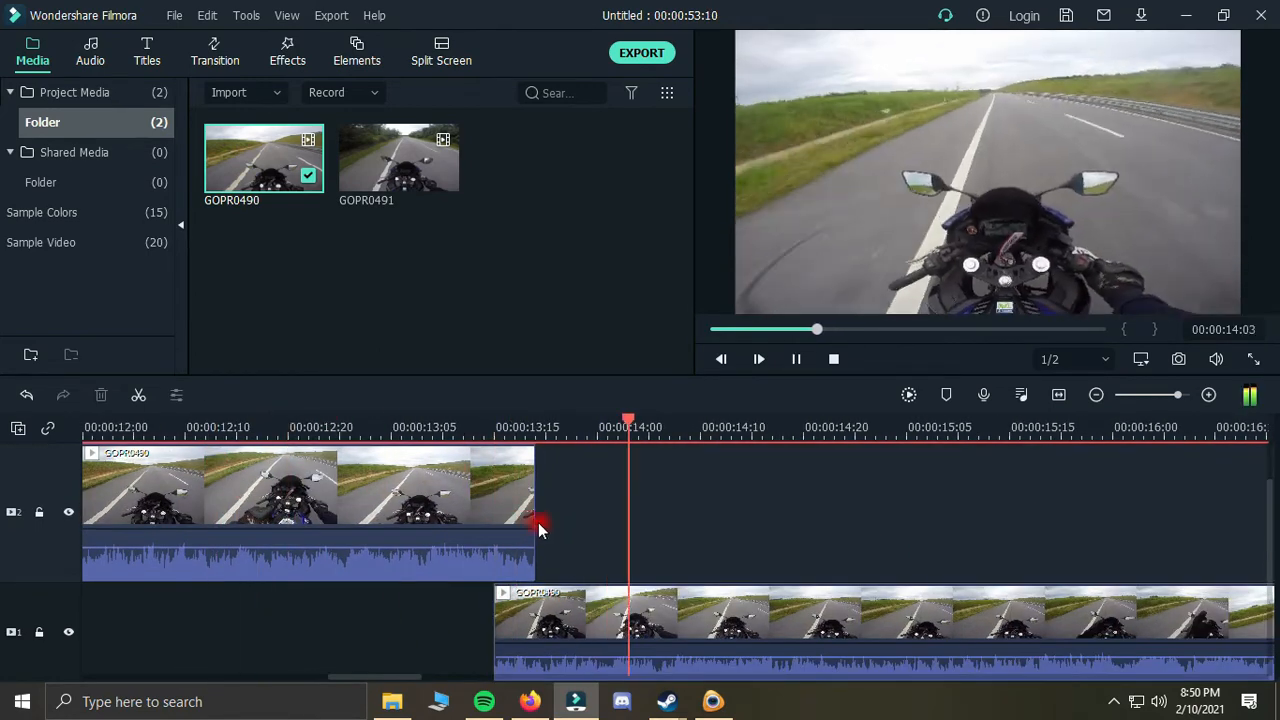
pyautogui.press('space')
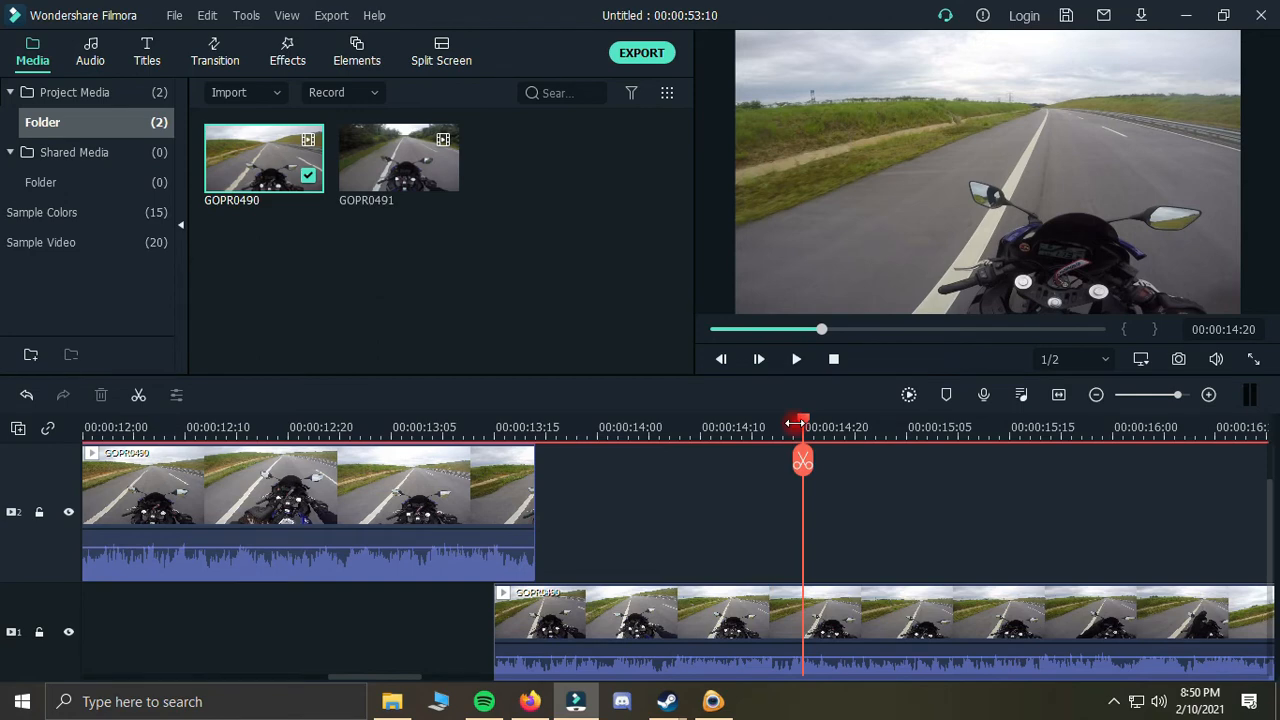
# Step: Scrub and play across the overlap between the track 2 part and the track 1 part, going back to 00:00:12:20
pyautogui.click(340, 504)
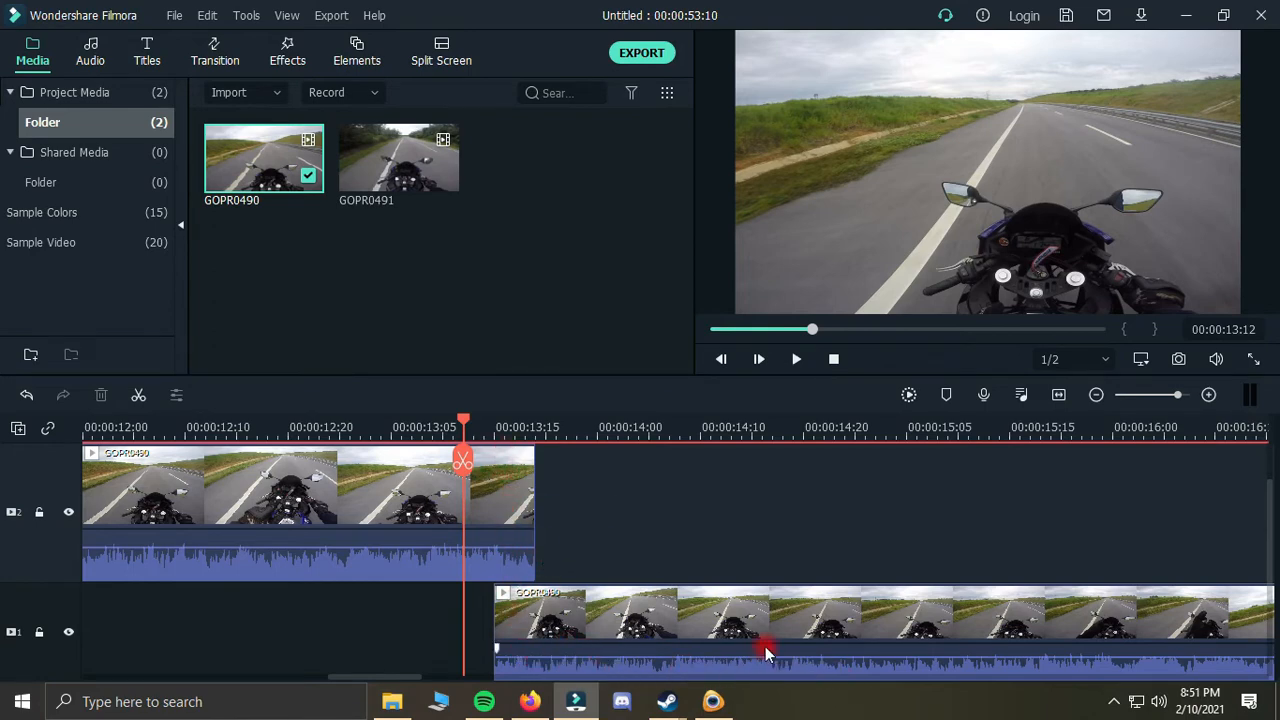
pyautogui.moveTo(467, 423); pyautogui.dragTo(417, 463)
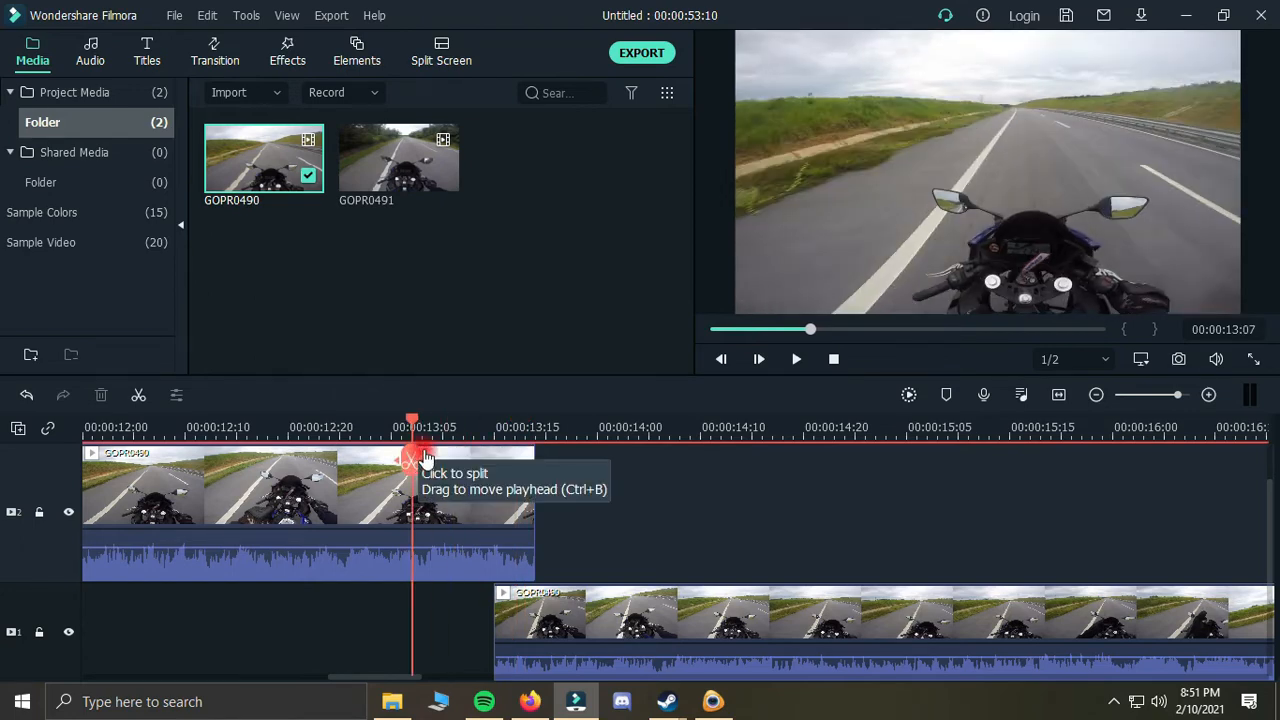
pyautogui.click(566, 625)
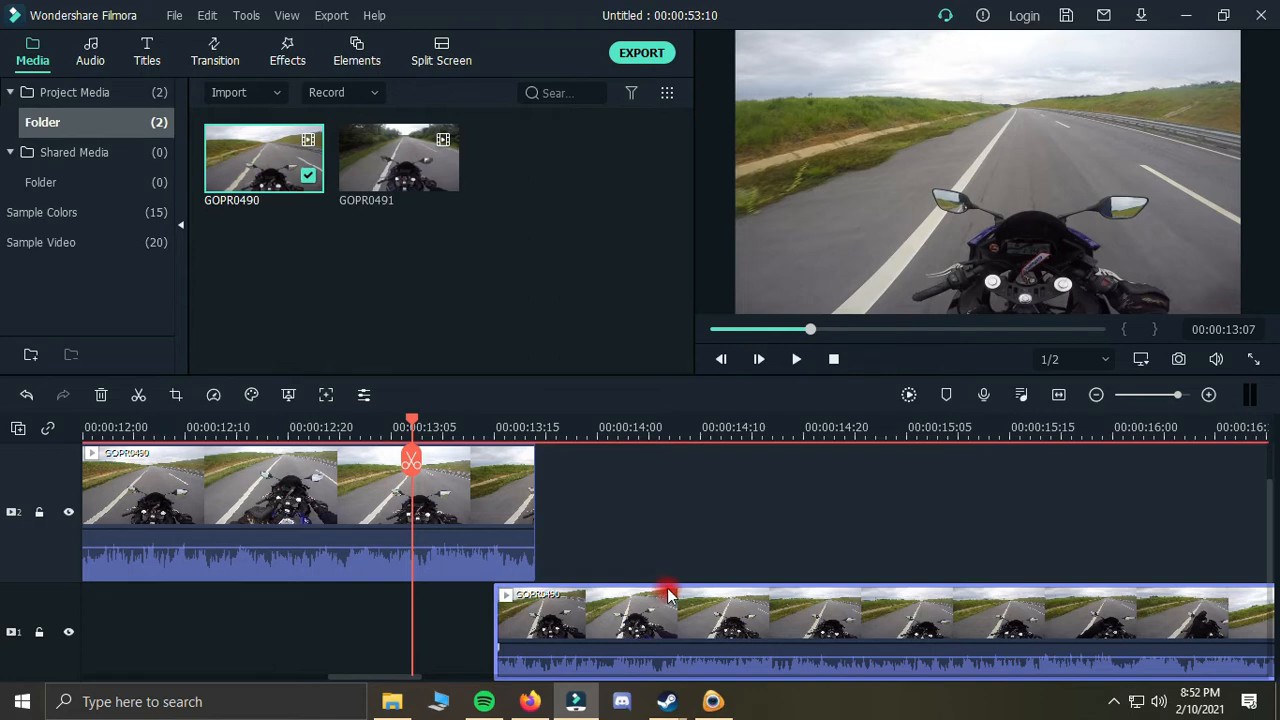
pyautogui.press('space')
pyautogui.moveTo(527, 425); pyautogui.dragTo(484, 427)
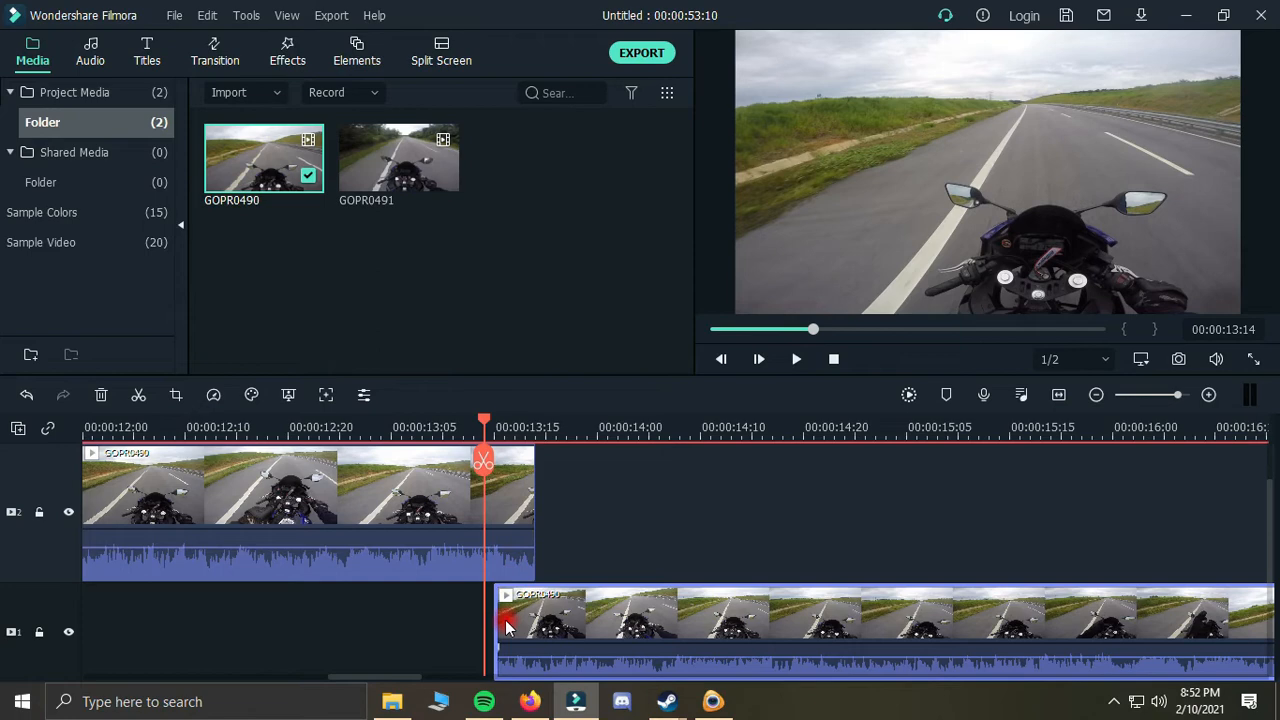
pyautogui.moveTo(486, 422); pyautogui.dragTo(292, 539)
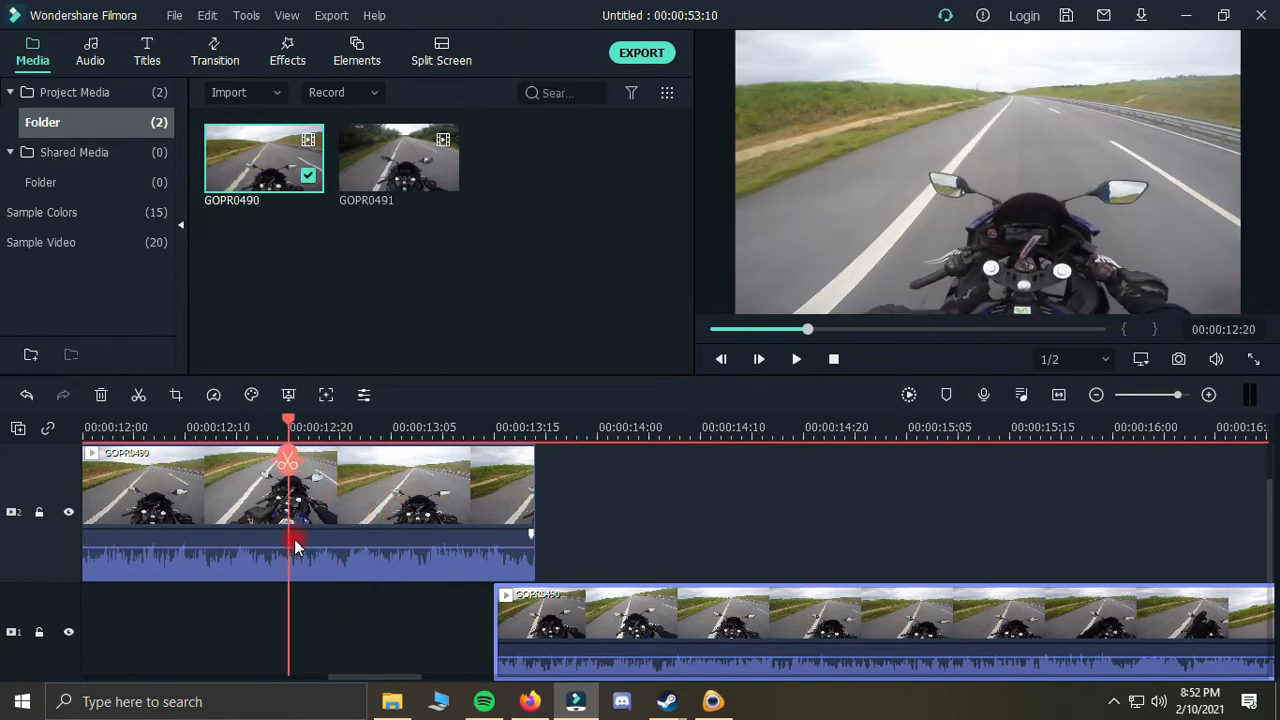
pyautogui.press('space')
pyautogui.press('space')
# Step: Place the playhead at 00:00:13:14 and align the start of the track 1 part with it
pyautogui.moveTo(517, 425); pyautogui.dragTo(483, 455)
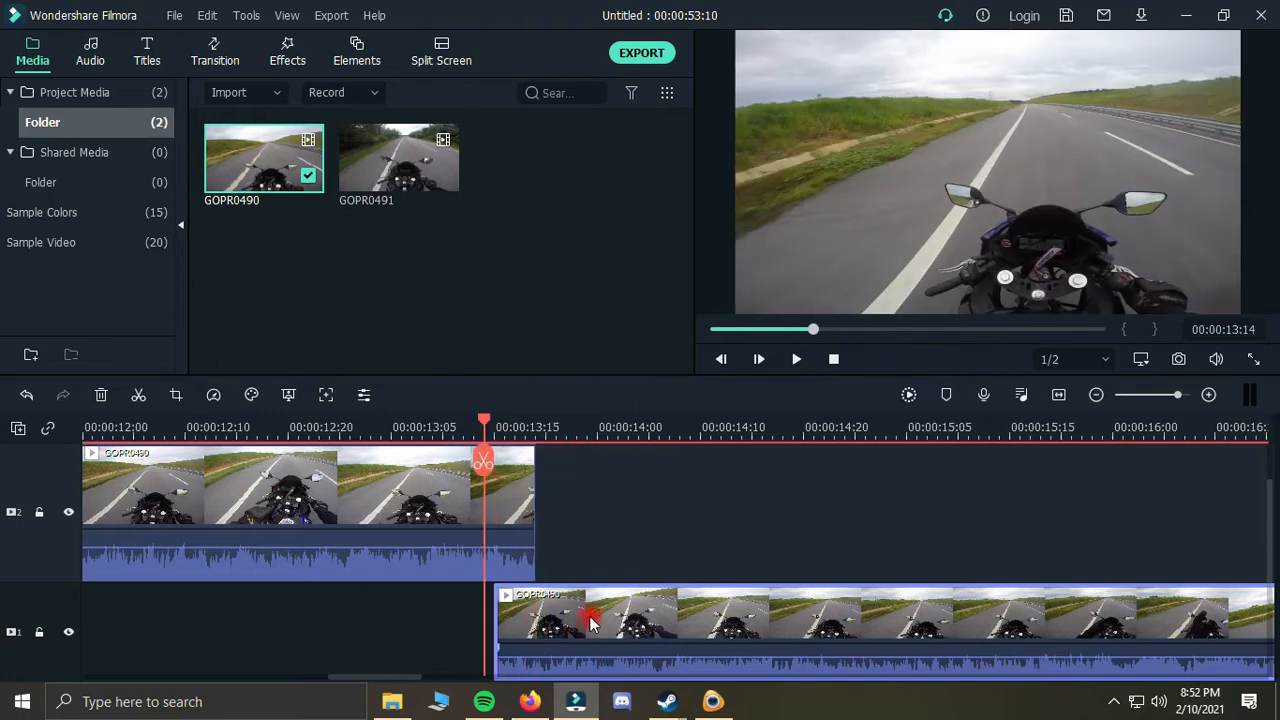
pyautogui.moveTo(590, 623)
pyautogui.mouseDown()
pyautogui.moveTo(664, 549)
pyautogui.moveTo(638, 493)
pyautogui.moveTo(590, 628)
pyautogui.moveTo(572, 630)
pyautogui.mouseUp()
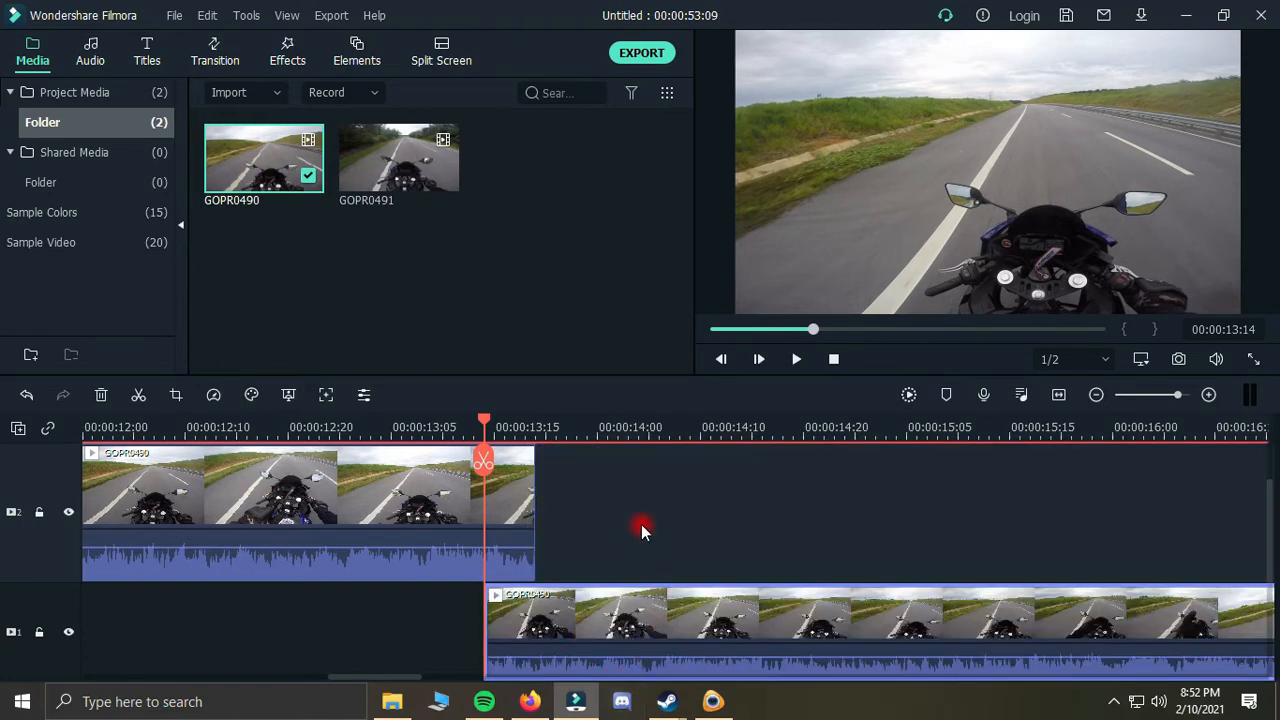
# Step: Split the track 1 part at 00:00:14:14 and move its remainder to track 2, slightly overlapping the first piece's end
pyautogui.moveTo(491, 420); pyautogui.dragTo(752, 470)
pyautogui.hotkey('ctrl', 'b')
pyautogui.moveTo(829, 606); pyautogui.dragTo(787, 527)
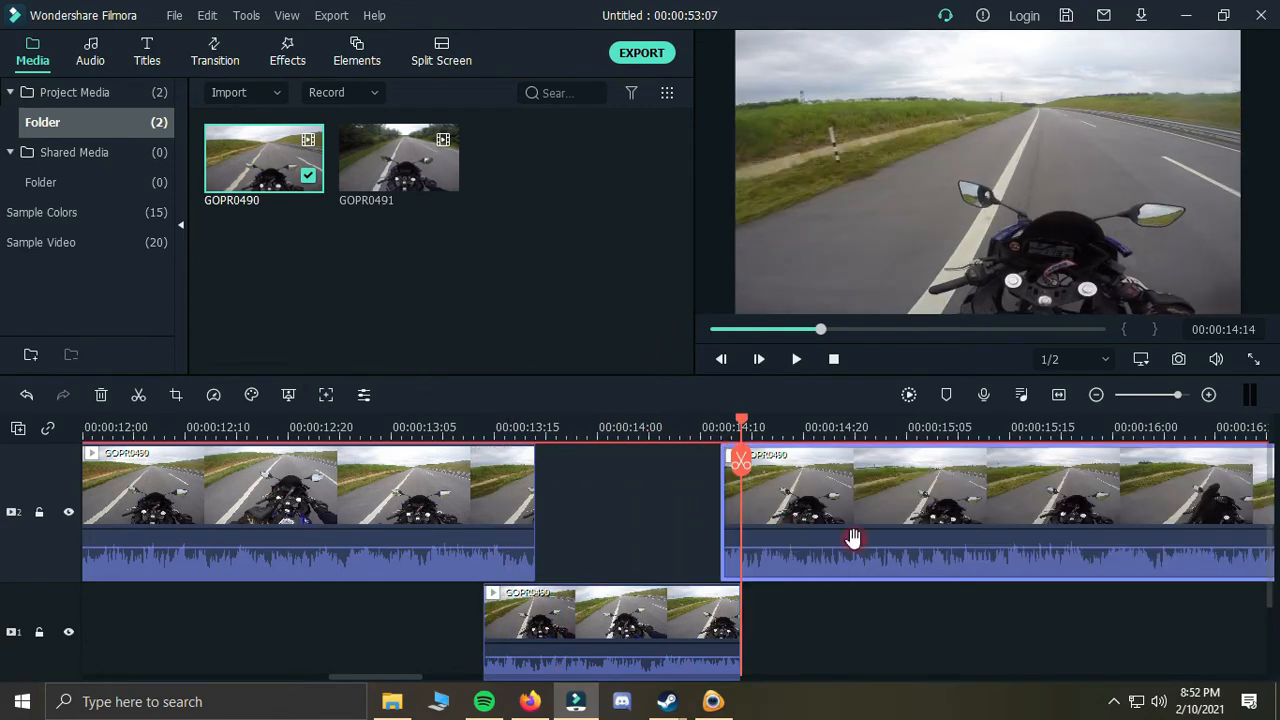
# Step: Scrub back over the rearranged parts, and undo the track moves and the 00:00:14:14 split
pyautogui.moveTo(742, 422); pyautogui.dragTo(638, 492)
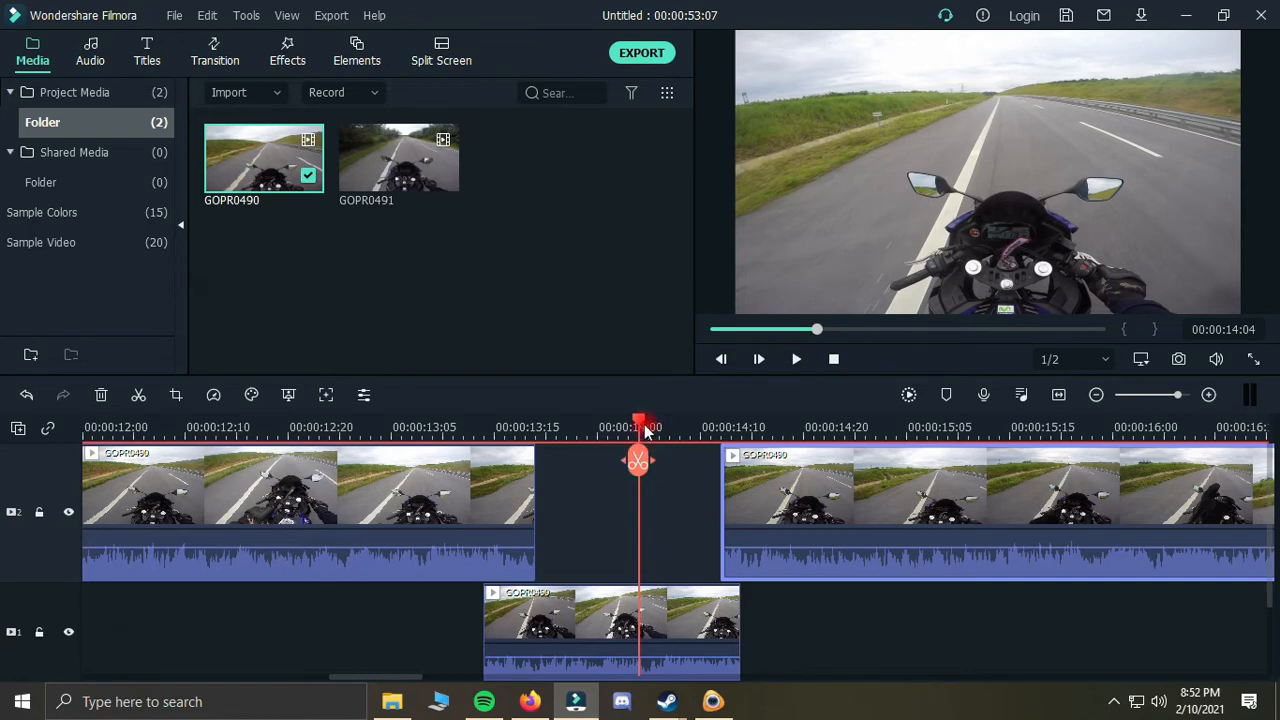
pyautogui.scroll(2, 643, 420)
pyautogui.moveTo(648, 420); pyautogui.dragTo(250, 488)
pyautogui.hotkey('ctrl', 'z')
pyautogui.hotkey('ctrl', 'z')
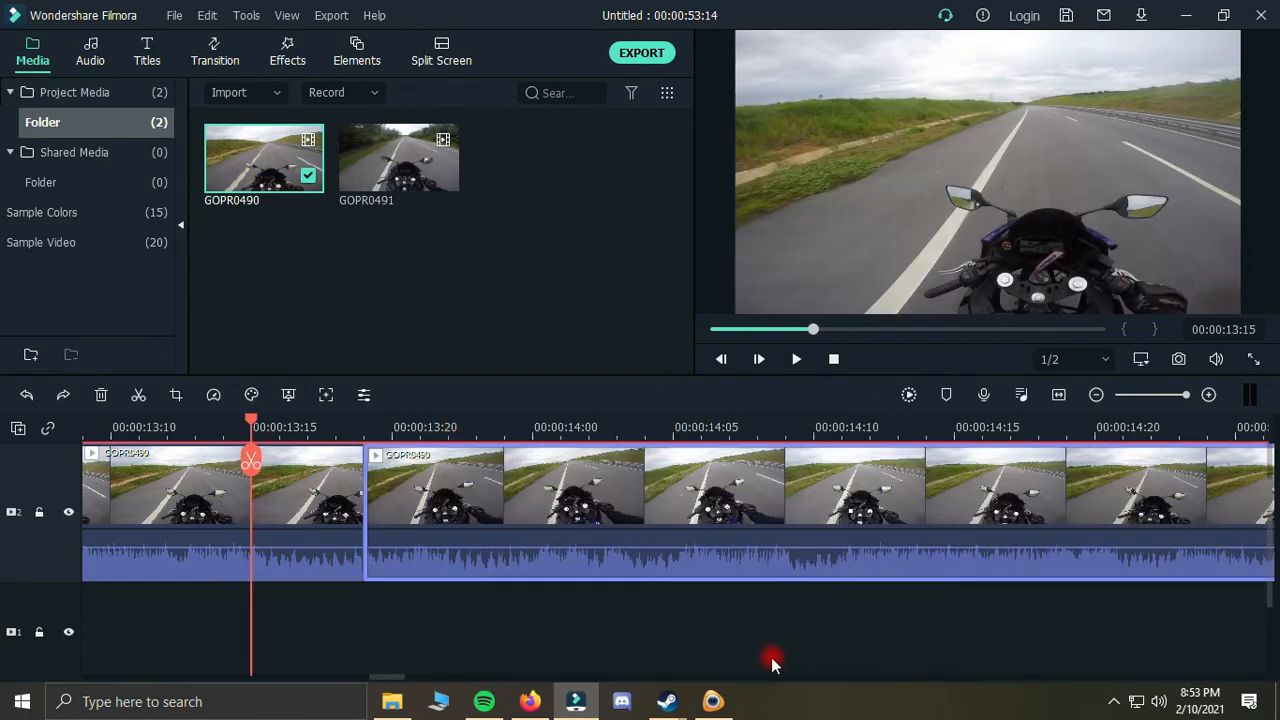
# Step: Split a one-frame piece off the start of the second GOPR0490 part at 00:00:13:19, and delete it with the gap closed
pyautogui.moveTo(255, 428); pyautogui.dragTo(420, 428)
pyautogui.hotkey('ctrl', 'y')
pyautogui.click(378, 488)
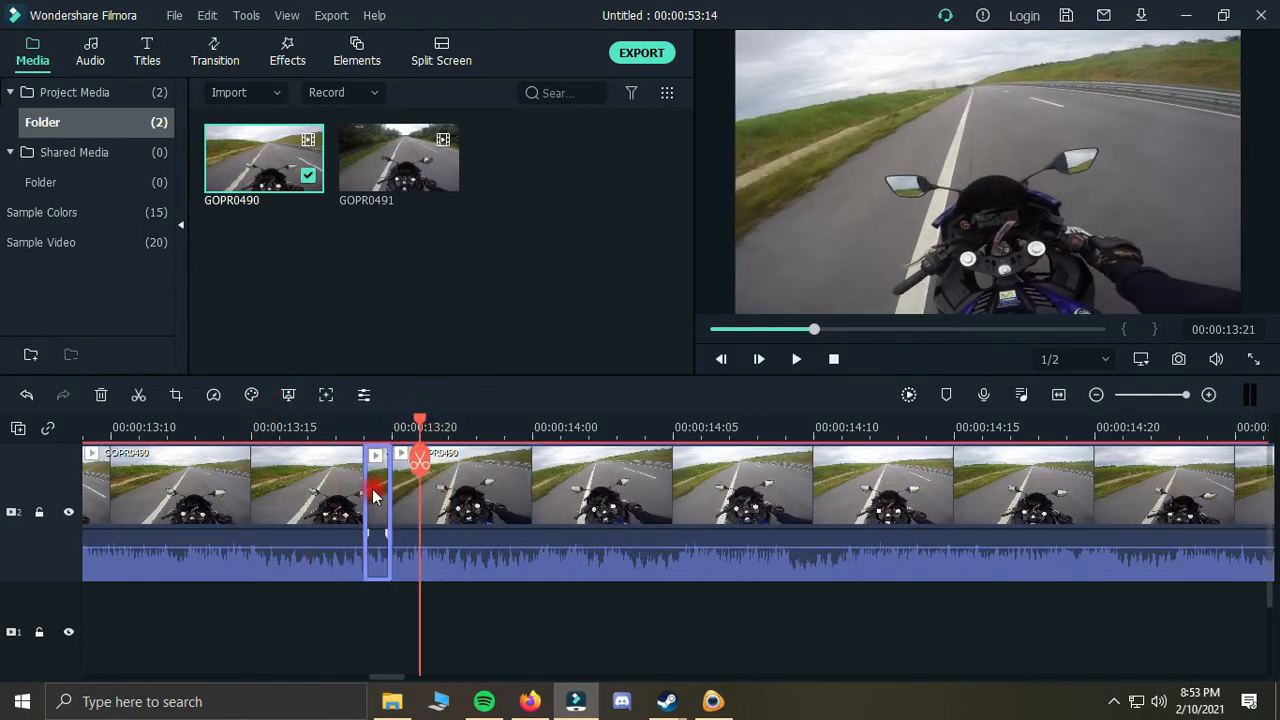
pyautogui.press('Delete')
# Step: Scrub back and forth between 00:00:13:13 and 00:00:13:23 to check the join between the two parts
pyautogui.moveTo(369, 427); pyautogui.dragTo(204, 352)
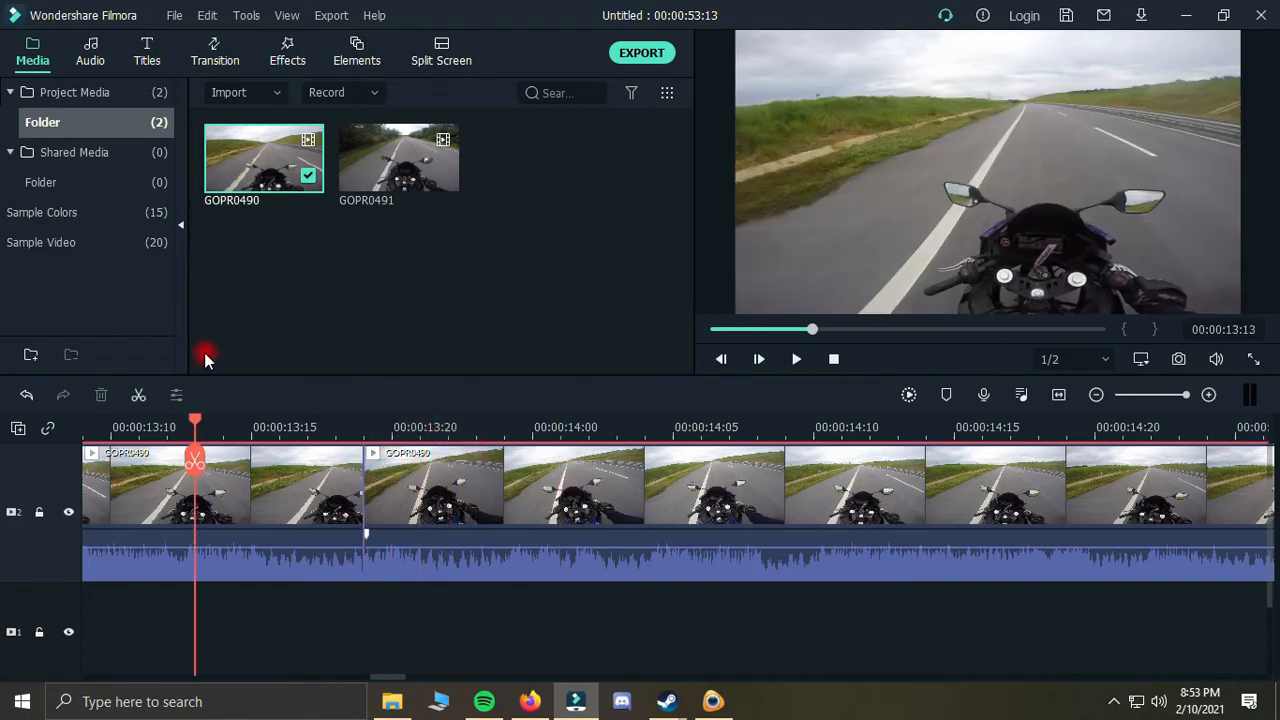
pyautogui.moveTo(195, 427); pyautogui.dragTo(497, 466)
pyautogui.click(553, 308)
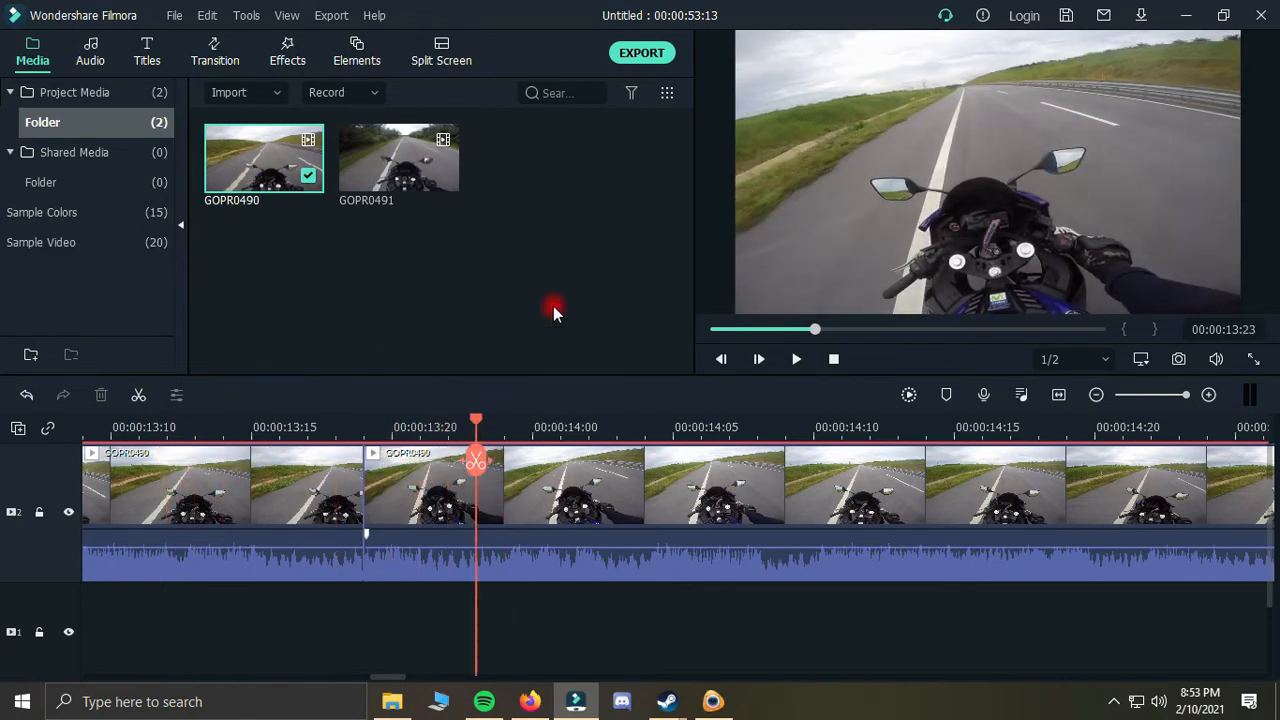
pyautogui.click(460, 425)
pyautogui.scroll(-1, 458, 430)
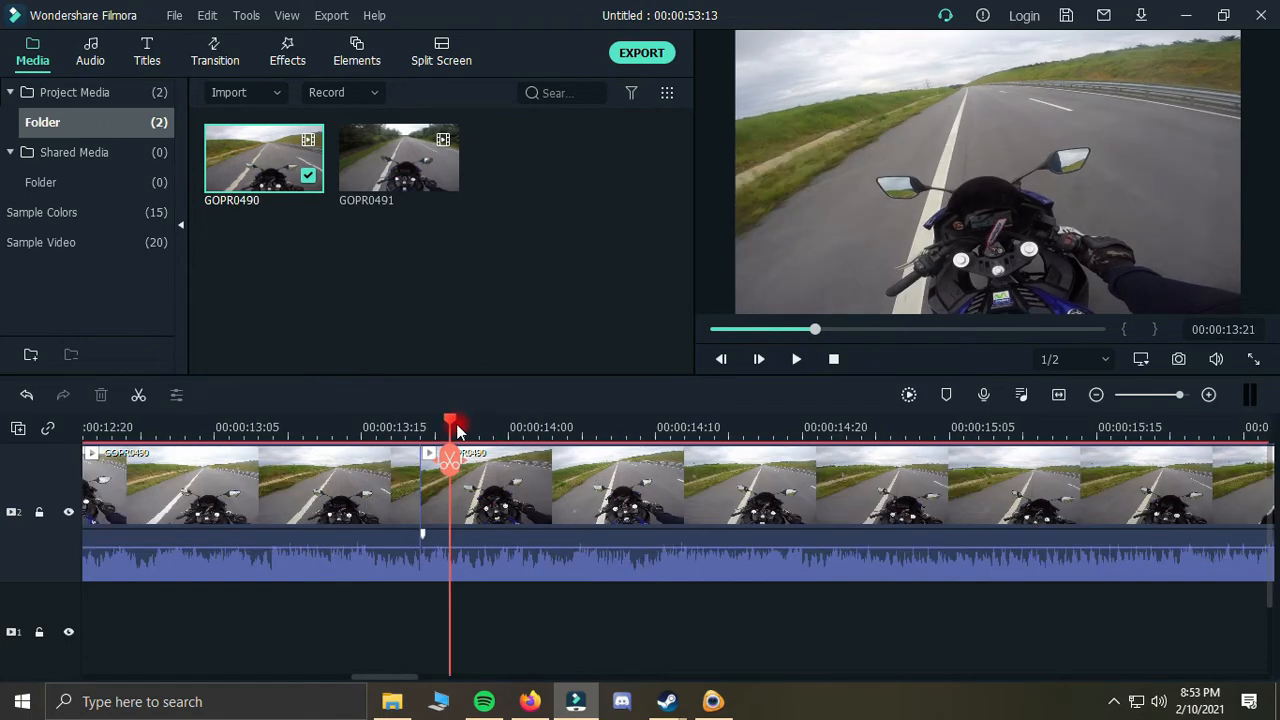
pyautogui.moveTo(453, 425)
pyautogui.mouseDown()
pyautogui.moveTo(466, 426)
pyautogui.moveTo(437, 420)
pyautogui.mouseUp()
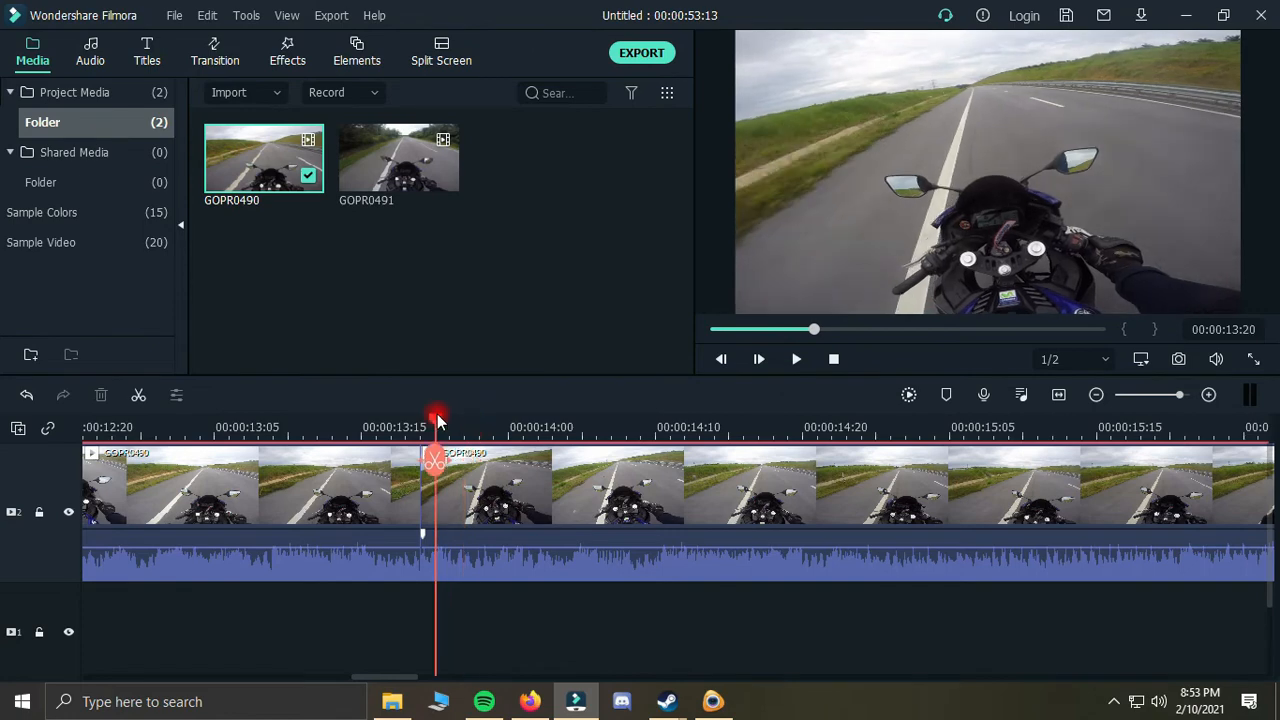
pyautogui.click(459, 354)
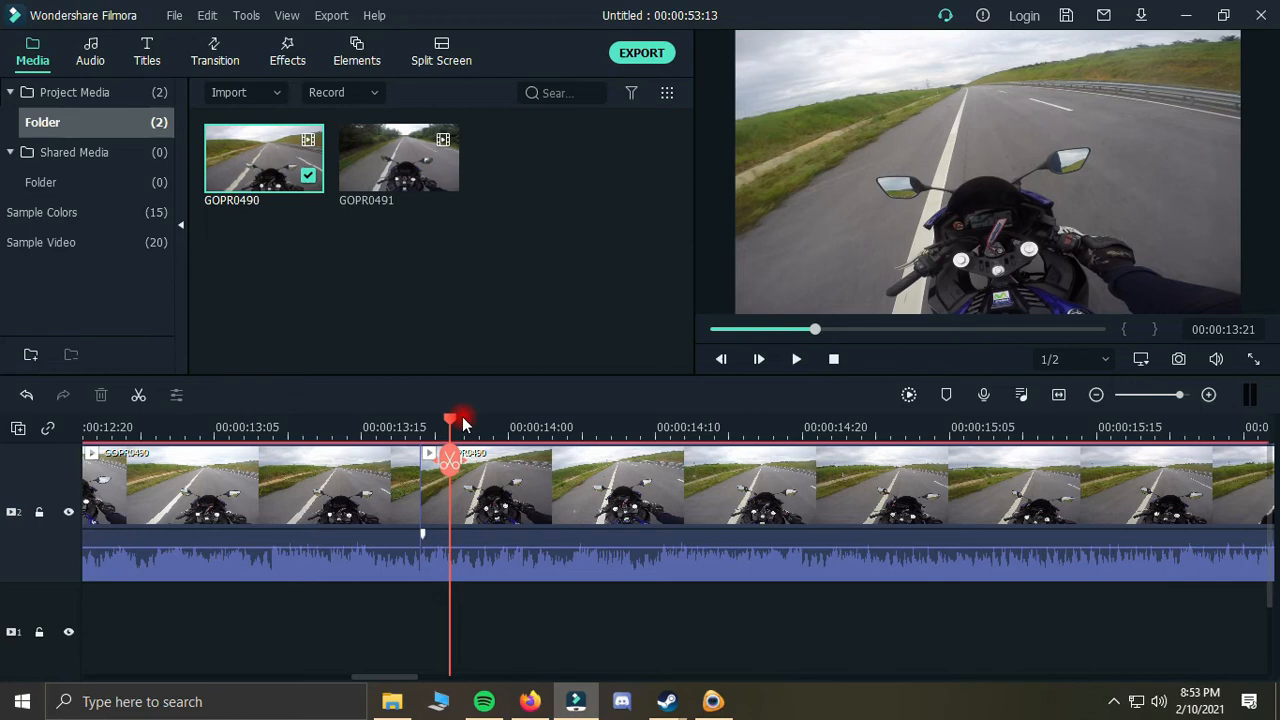
# Step: Split the footage between about 14 and 18 seconds into short segments, and try removing alternate ones with gaps left between them
pyautogui.moveTo(462, 418); pyautogui.dragTo(755, 420)
pyautogui.scroll(-5, 738, 517)
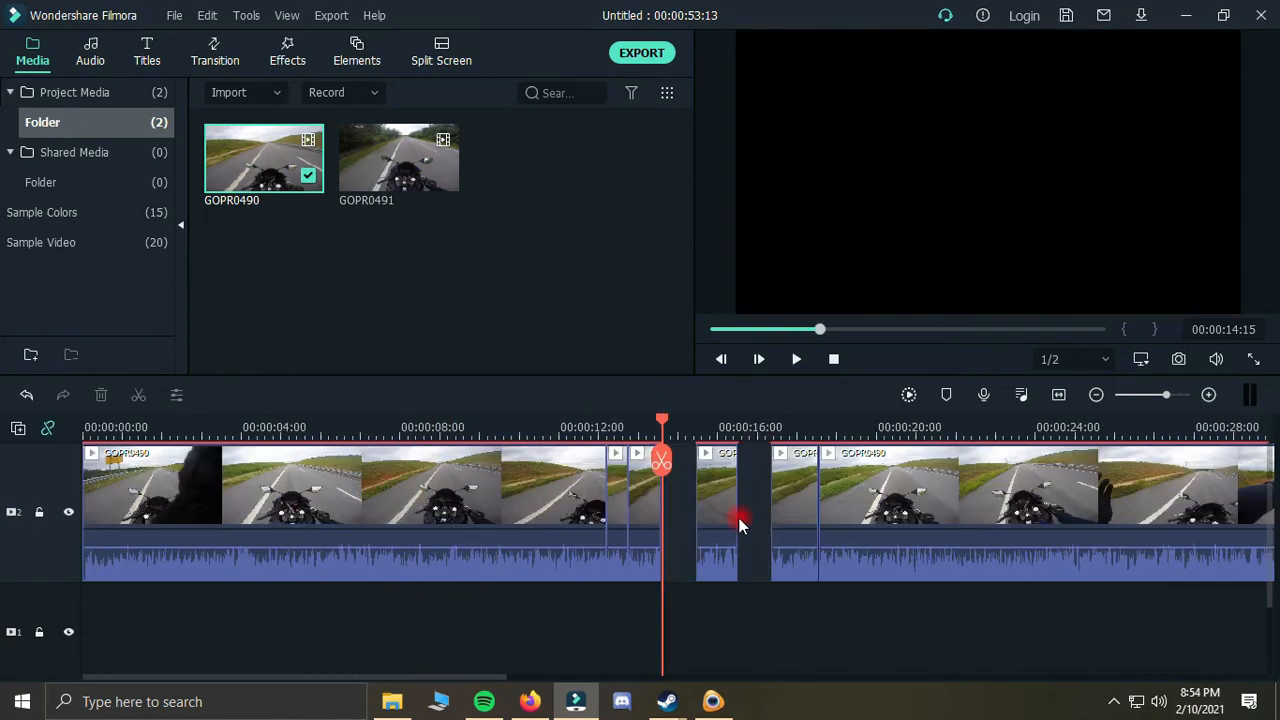
pyautogui.click(643, 446)
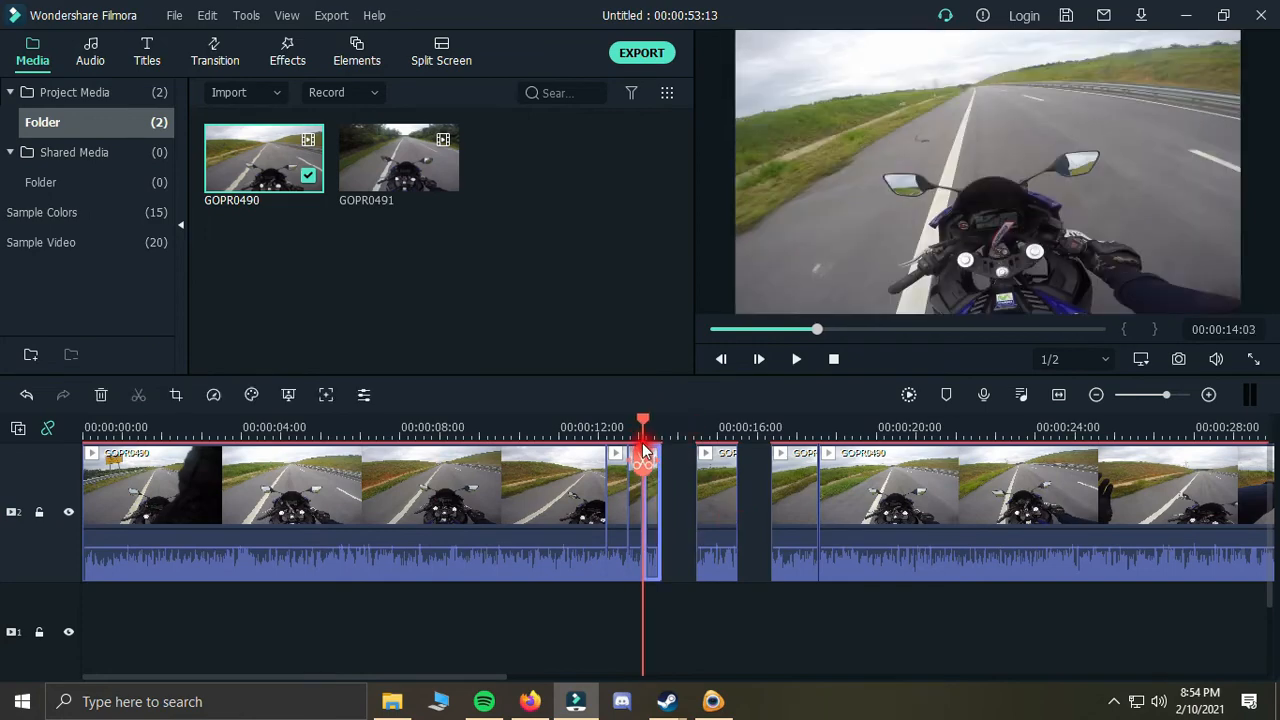
pyautogui.click(679, 484)
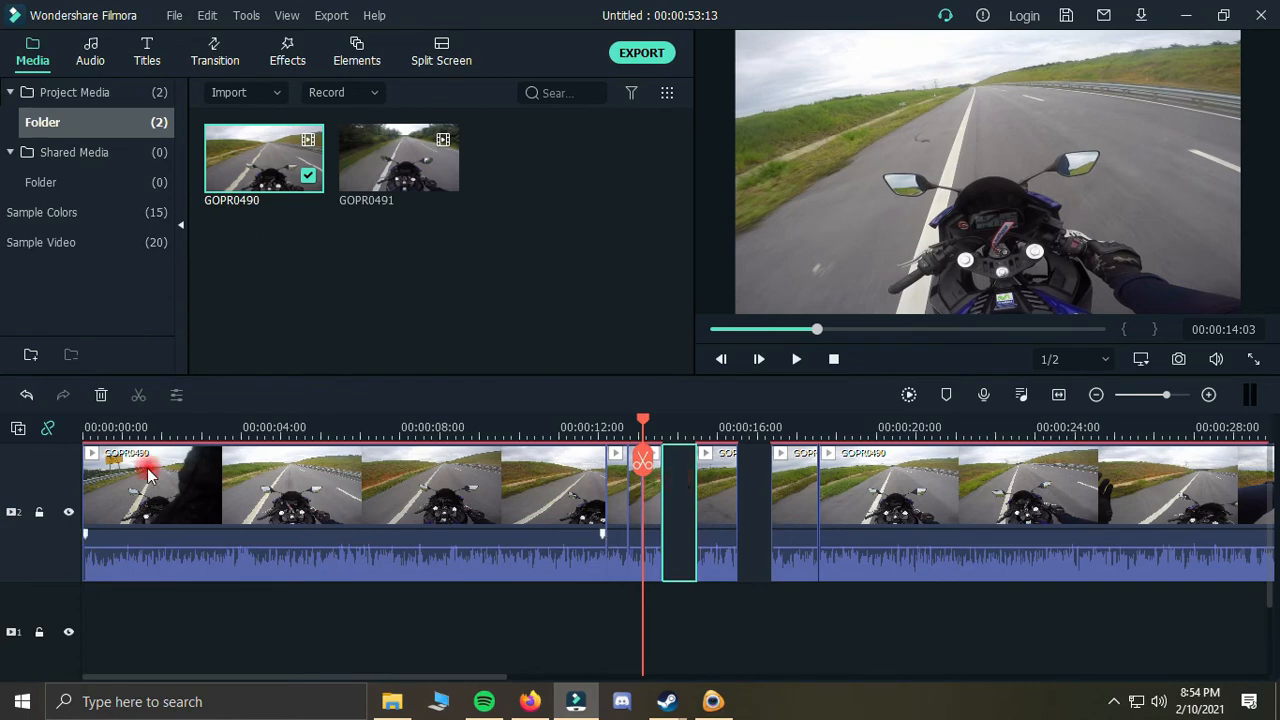
pyautogui.hotkey('ctrl', 'z')
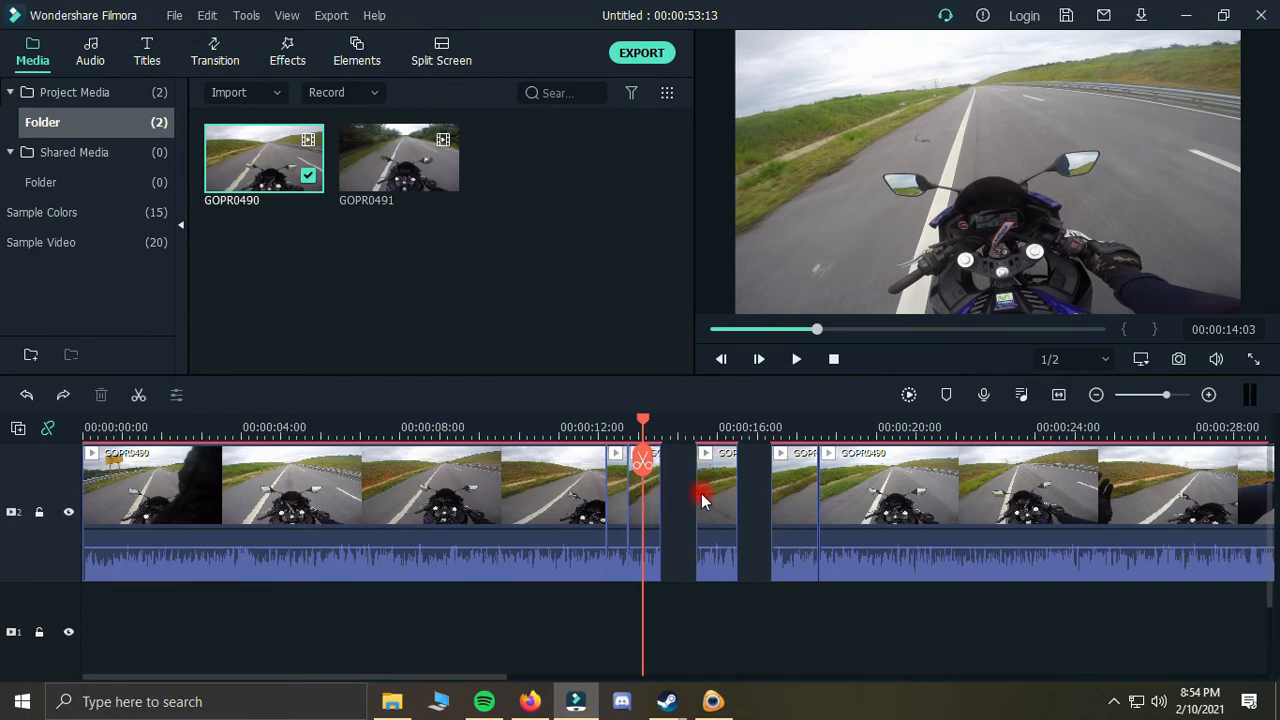
pyautogui.hotkey('ctrl', 'z')
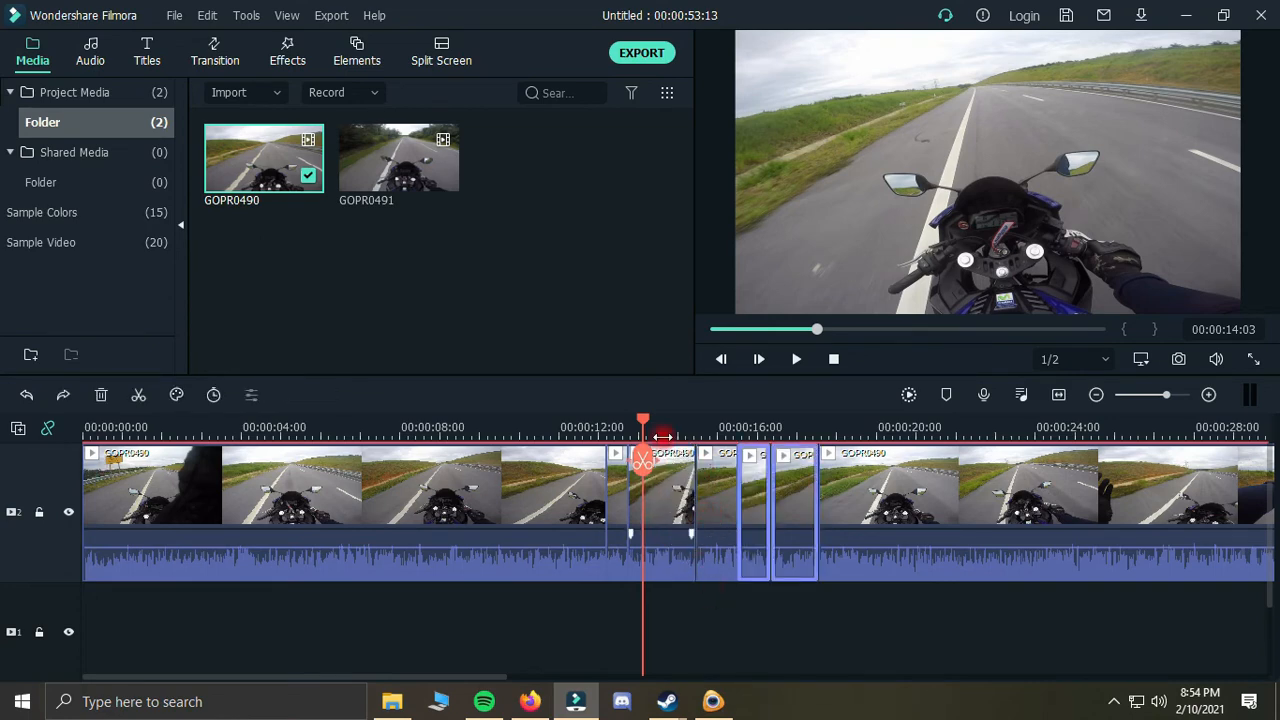
# Step: Split GOPR0490 on track 2 into one-frame segments from 00:00:07:23 to 00:00:08:03
pyautogui.moveTo(641, 420); pyautogui.dragTo(391, 426)
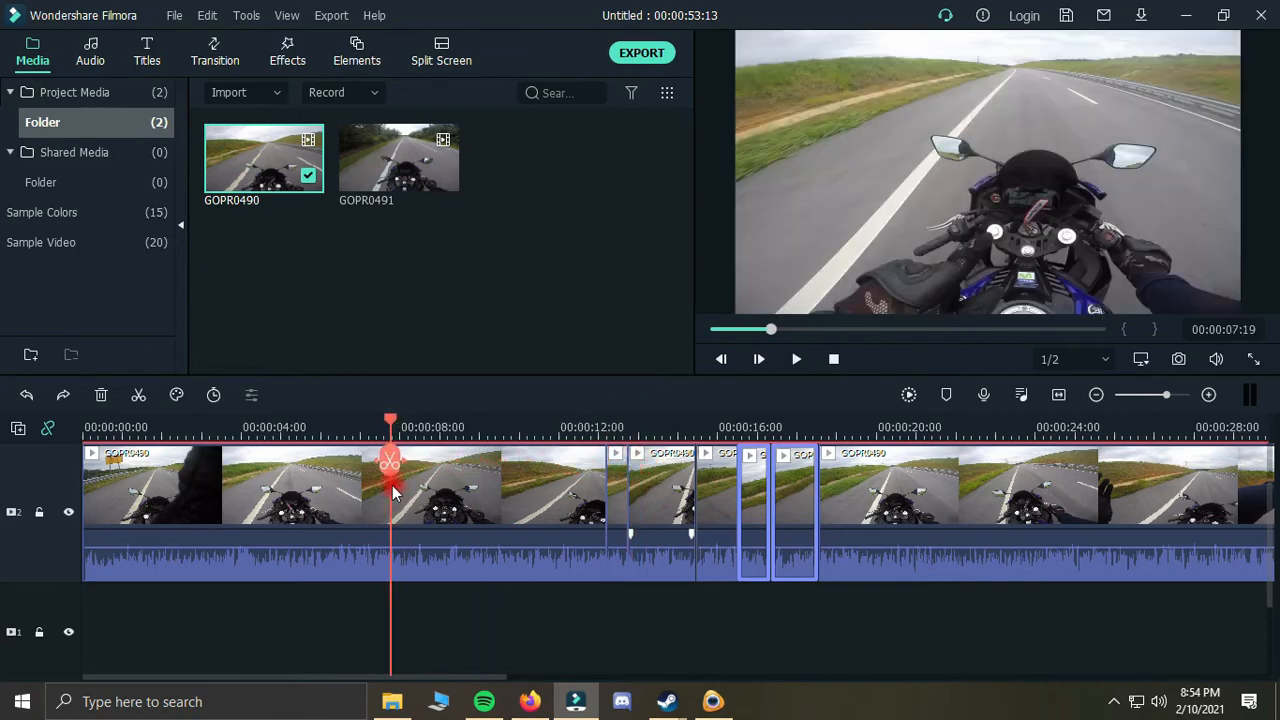
pyautogui.click(472, 426)
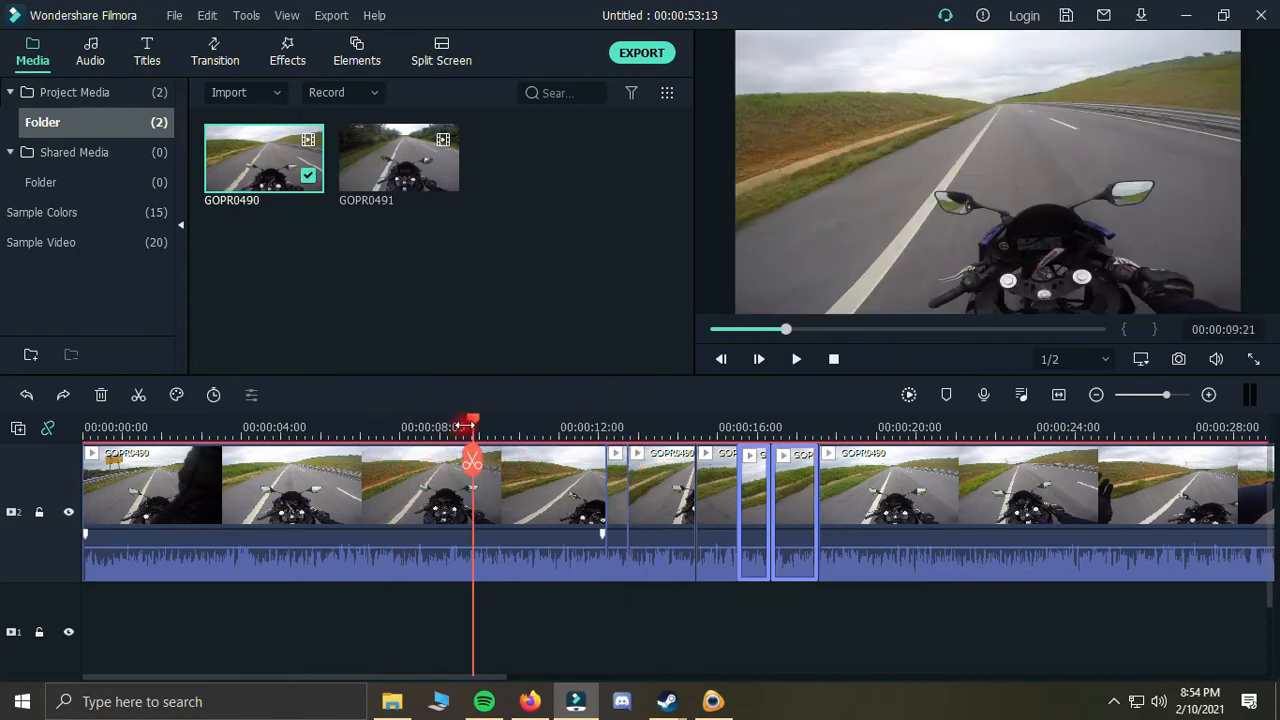
pyautogui.moveTo(470, 427); pyautogui.dragTo(396, 427)
pyautogui.scroll(2, 565, 447)
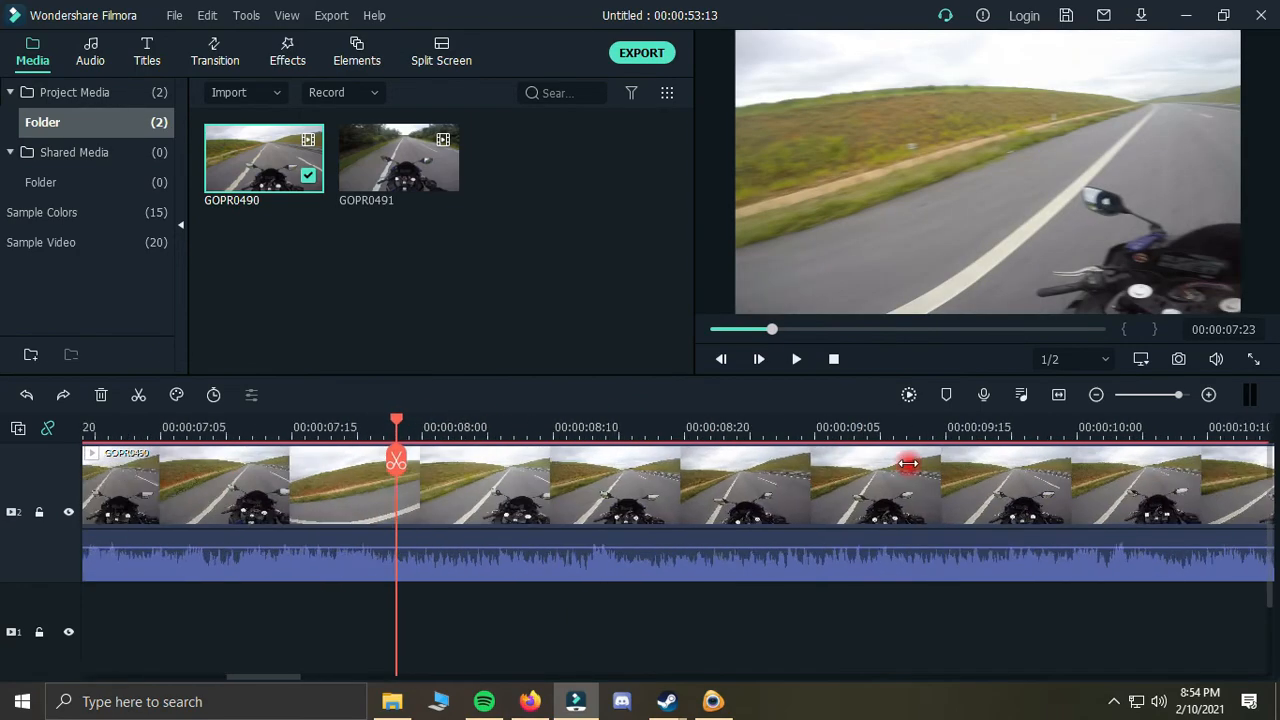
pyautogui.scroll(1, 650, 435)
pyautogui.click(590, 468)
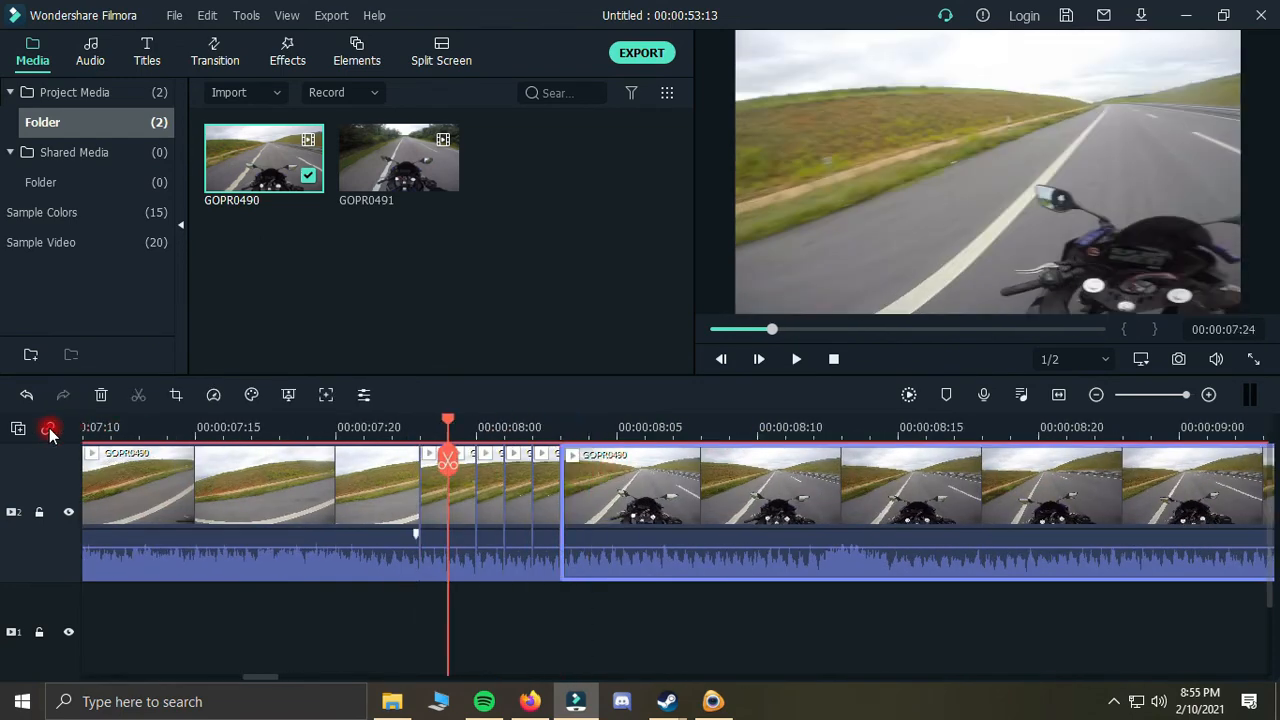
# Step: Delete the one-frame segments at 00:00:07:24 and 00:00:08:01, leaving gaps, and trim the following long clip's start to 00:00:08:04
pyautogui.click(470, 511)
pyautogui.press('Delete')
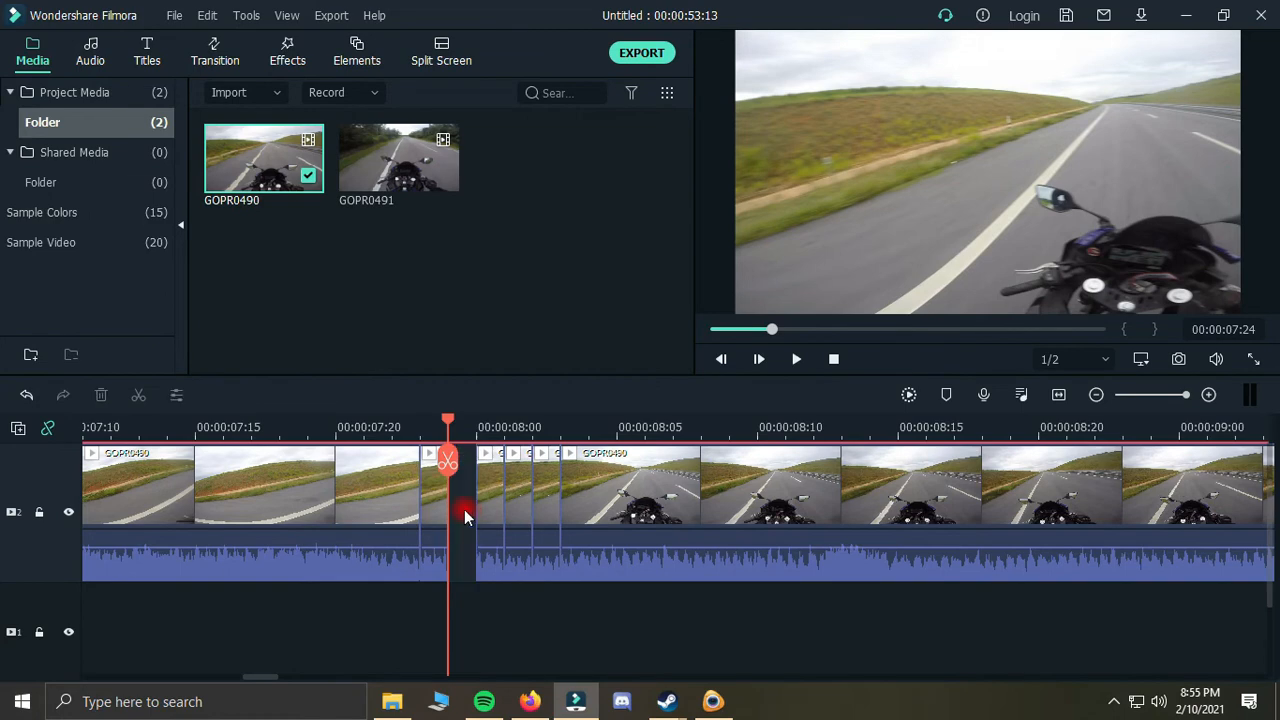
pyautogui.click(518, 503)
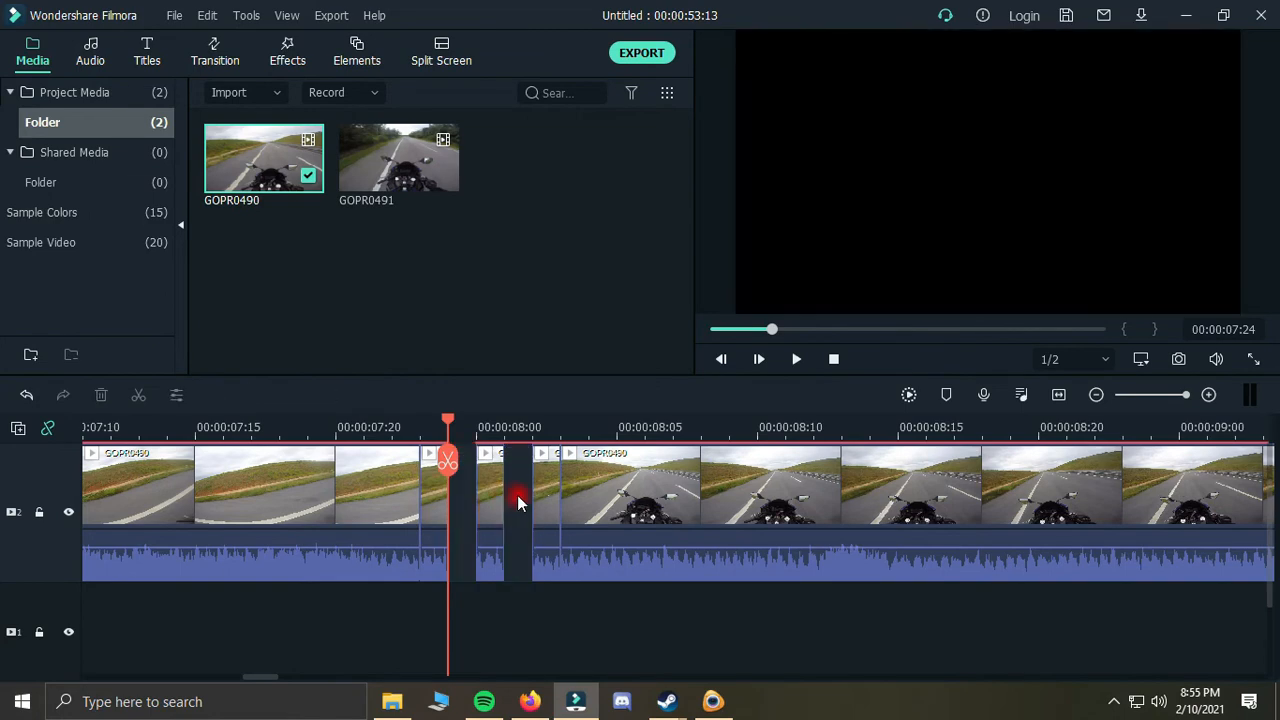
pyautogui.moveTo(560, 485); pyautogui.dragTo(588, 485)
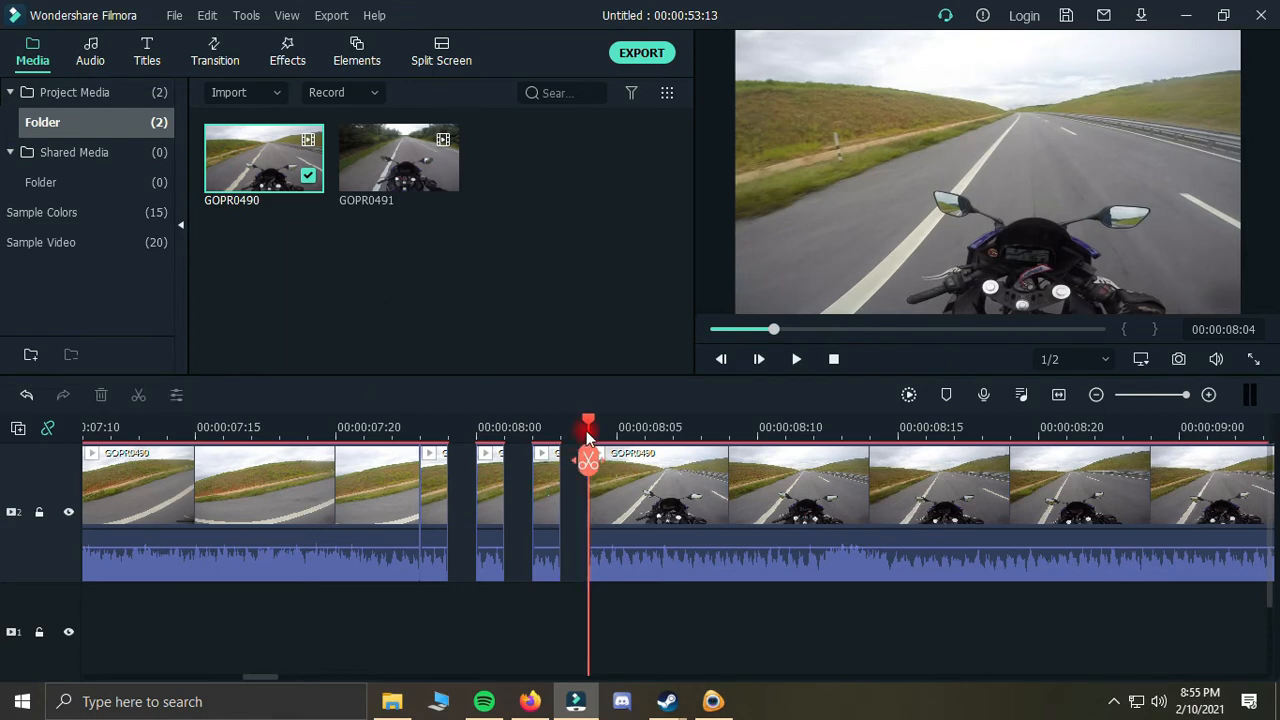
# Step: Play the passage with the one-frame gaps twice, starting from 00:00:07:17 the first time and stopping at 00:00:08:10 the second
pyautogui.click(249, 430)
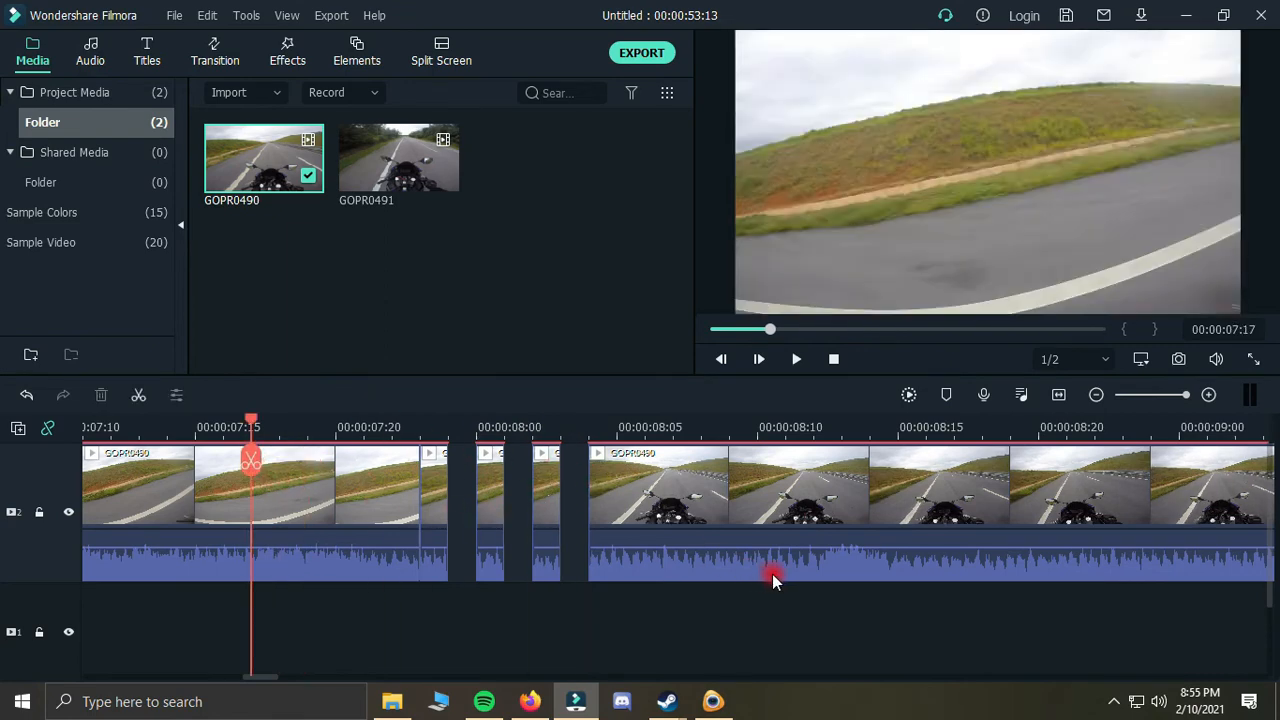
pyautogui.press('space')
pyautogui.press('space')
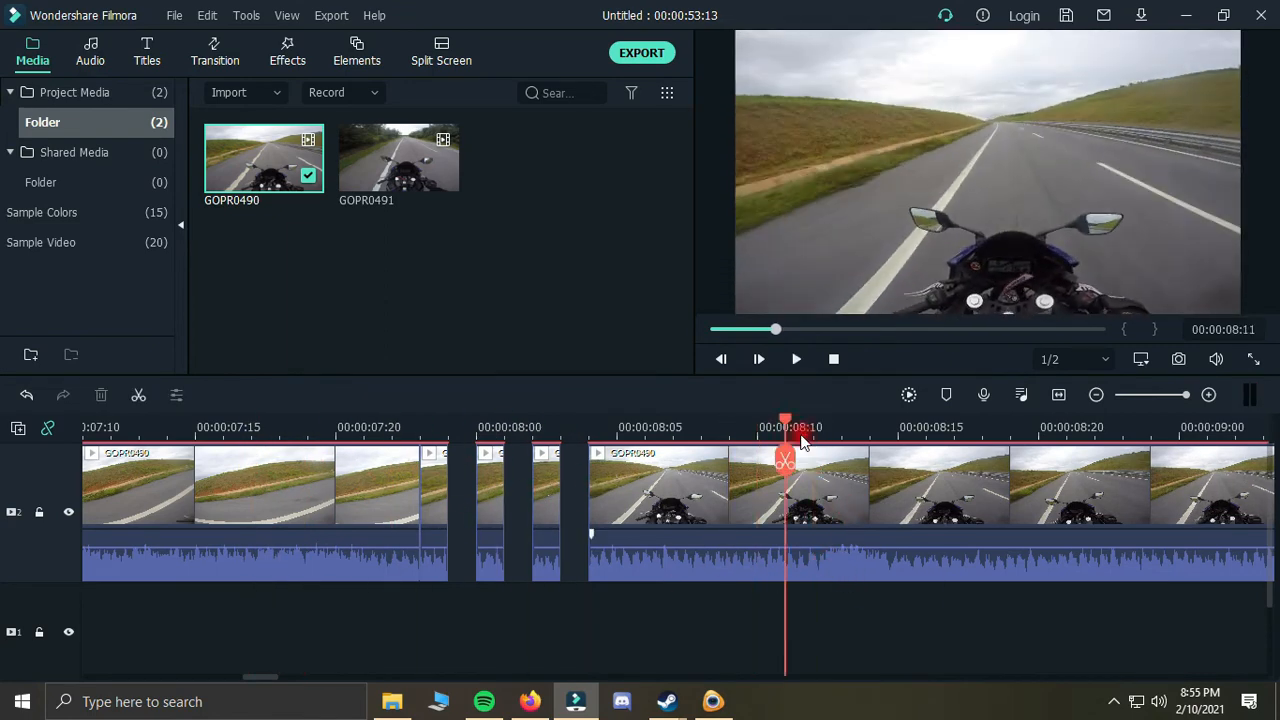
pyautogui.moveTo(811, 428); pyautogui.dragTo(363, 430)
pyautogui.press('space')
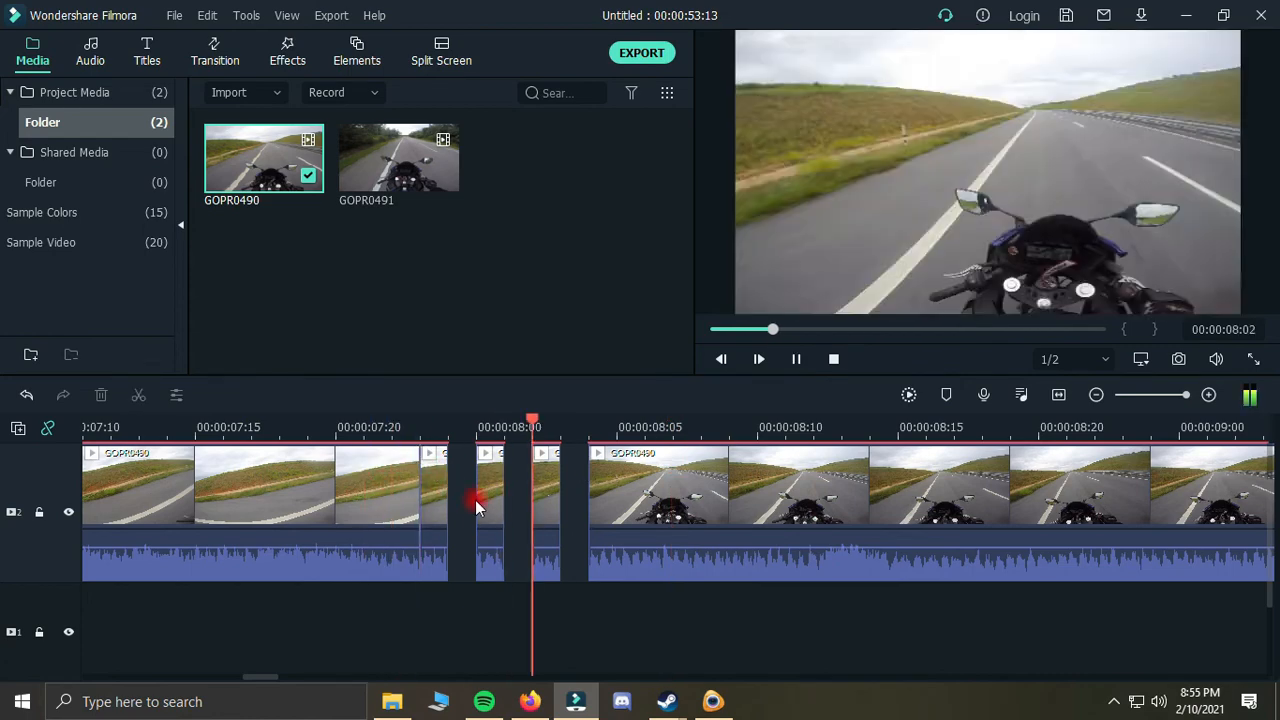
pyautogui.press('space')
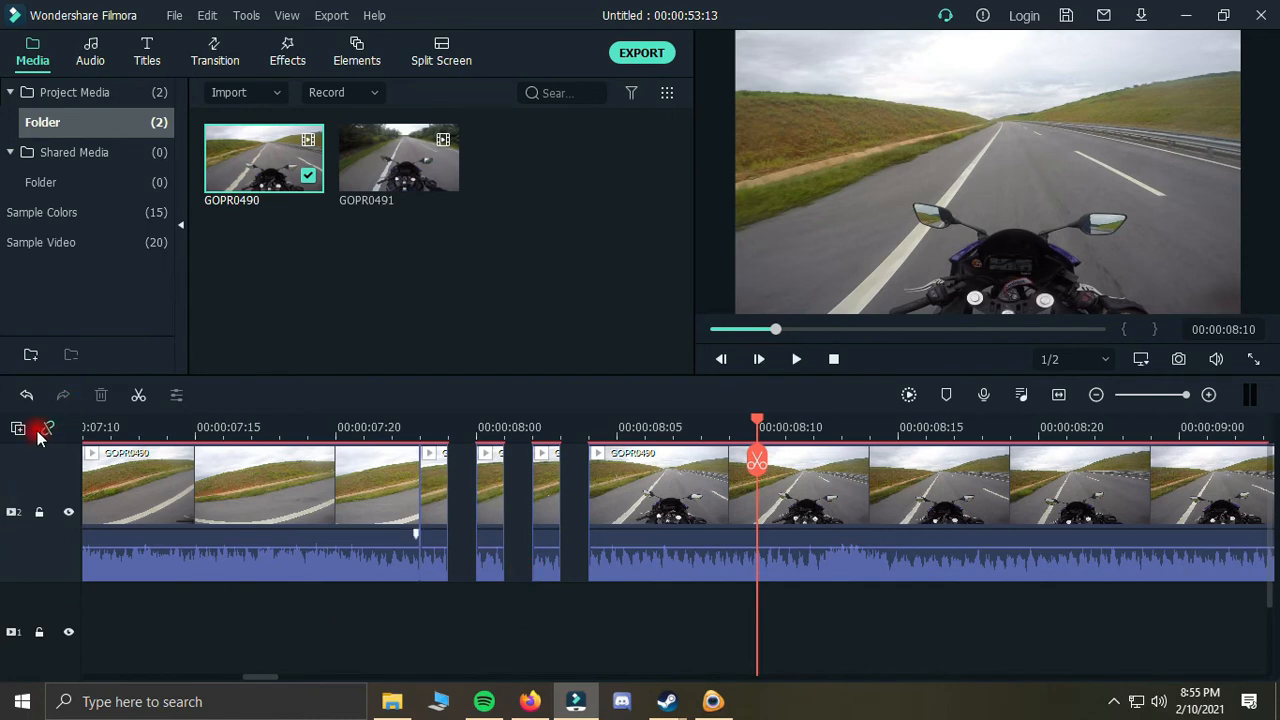
# Step: Undo the segment deletions, the start trim and the one-frame splits that follow 00:00:07:24
pyautogui.click(562, 505)
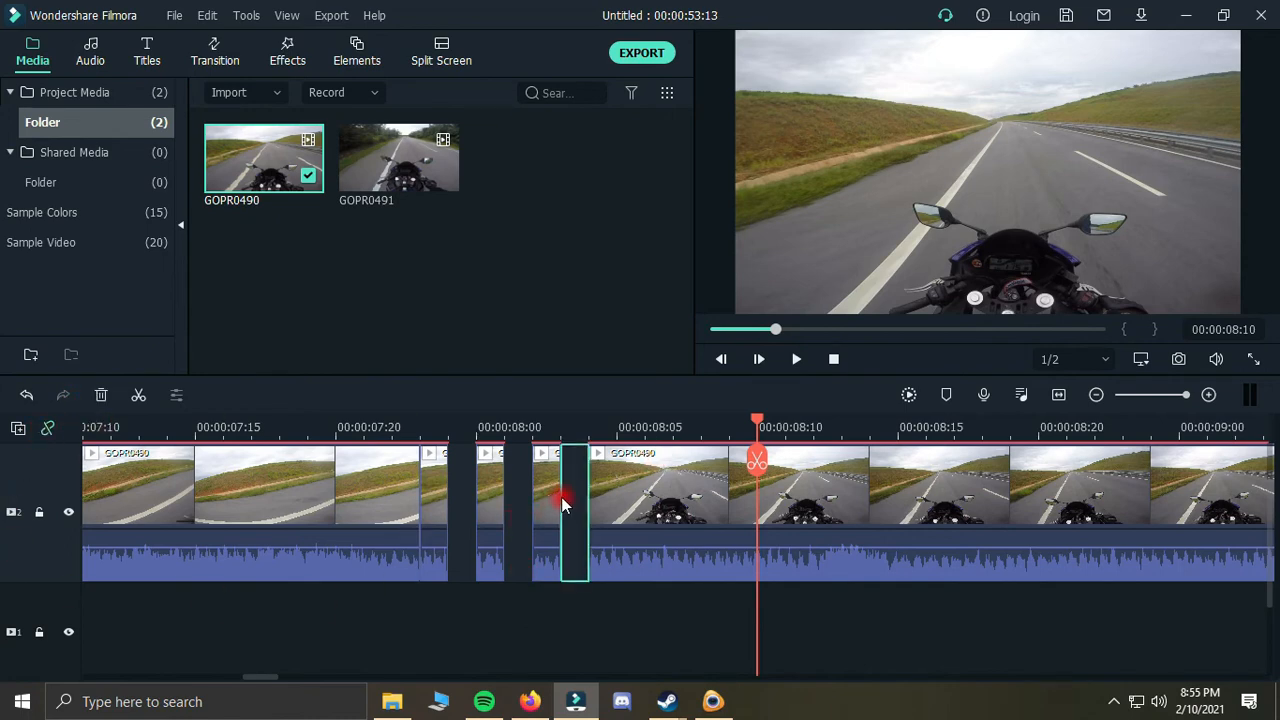
pyautogui.press('Delete')
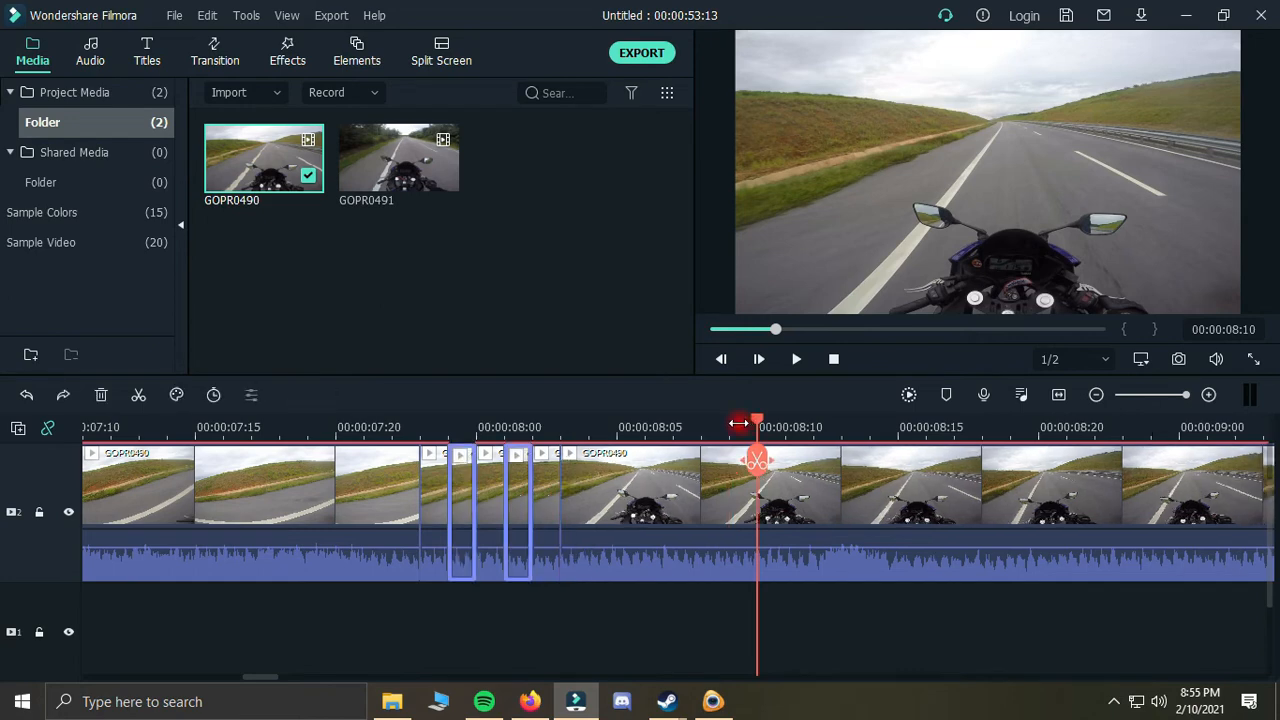
pyautogui.press('Delete')
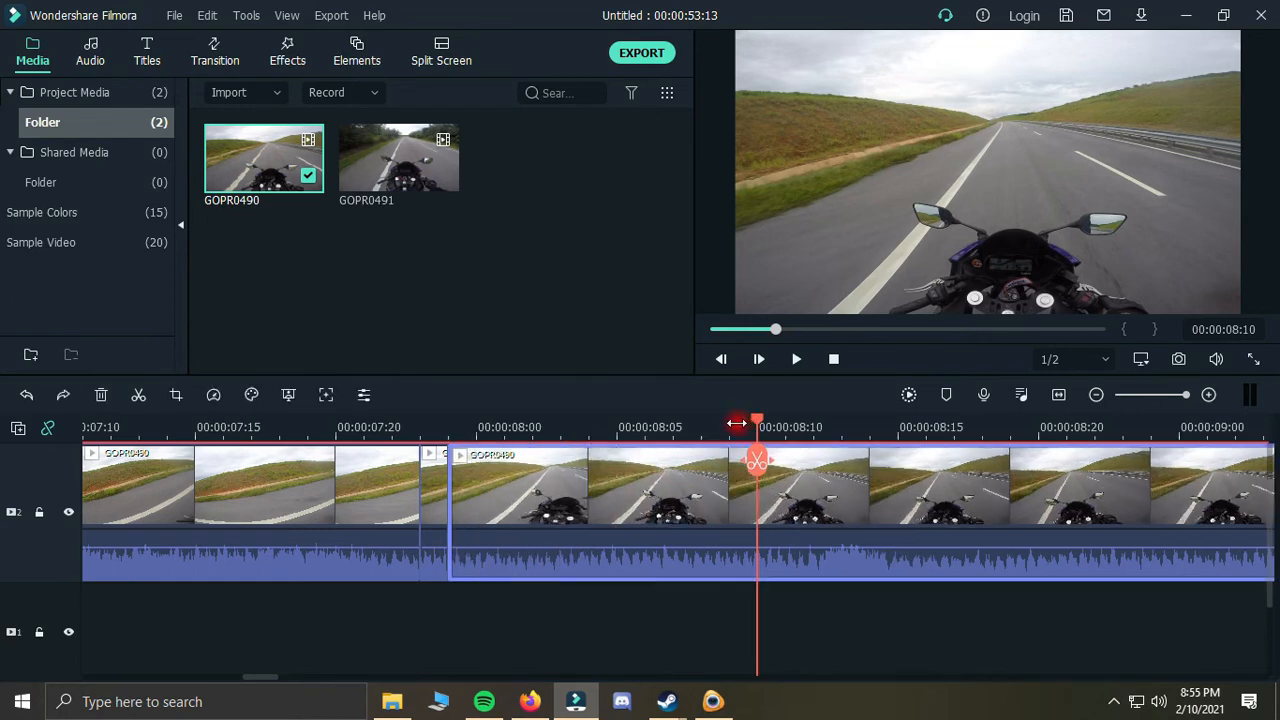
# Step: Undo the one-frame split at 00:00:07:24 and delete the GOPR0490 footage after 00:00:22:17
pyautogui.press('Delete')
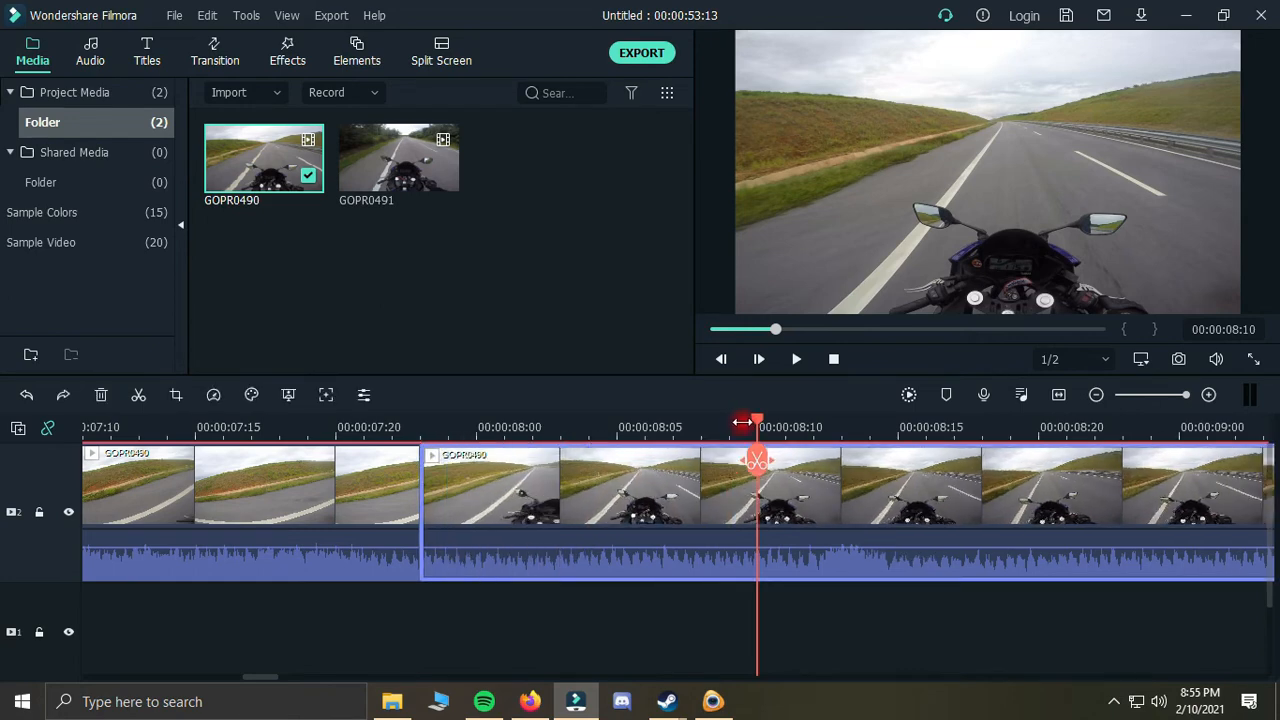
pyautogui.press('Delete')
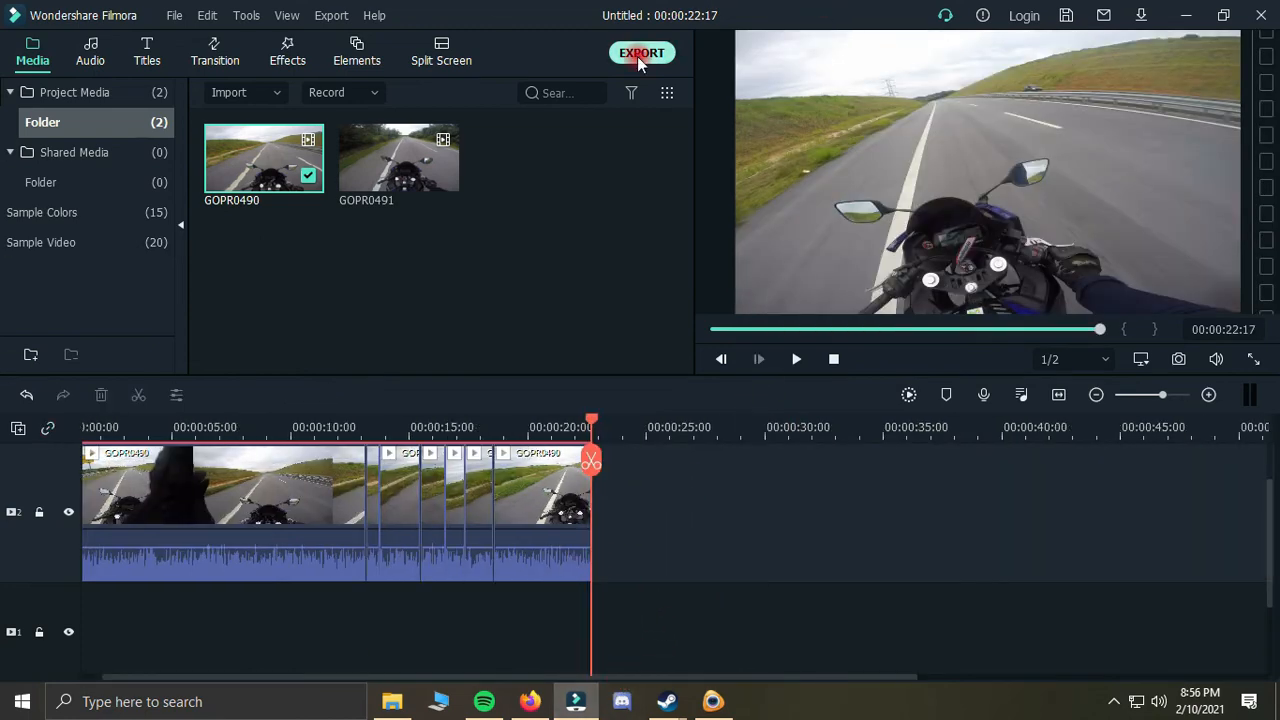
# Step: Open the MP4 export settings and try the Better and Good quality presets before selecting Best
pyautogui.click(624, 58)
pyautogui.tripleClick(663, 140)
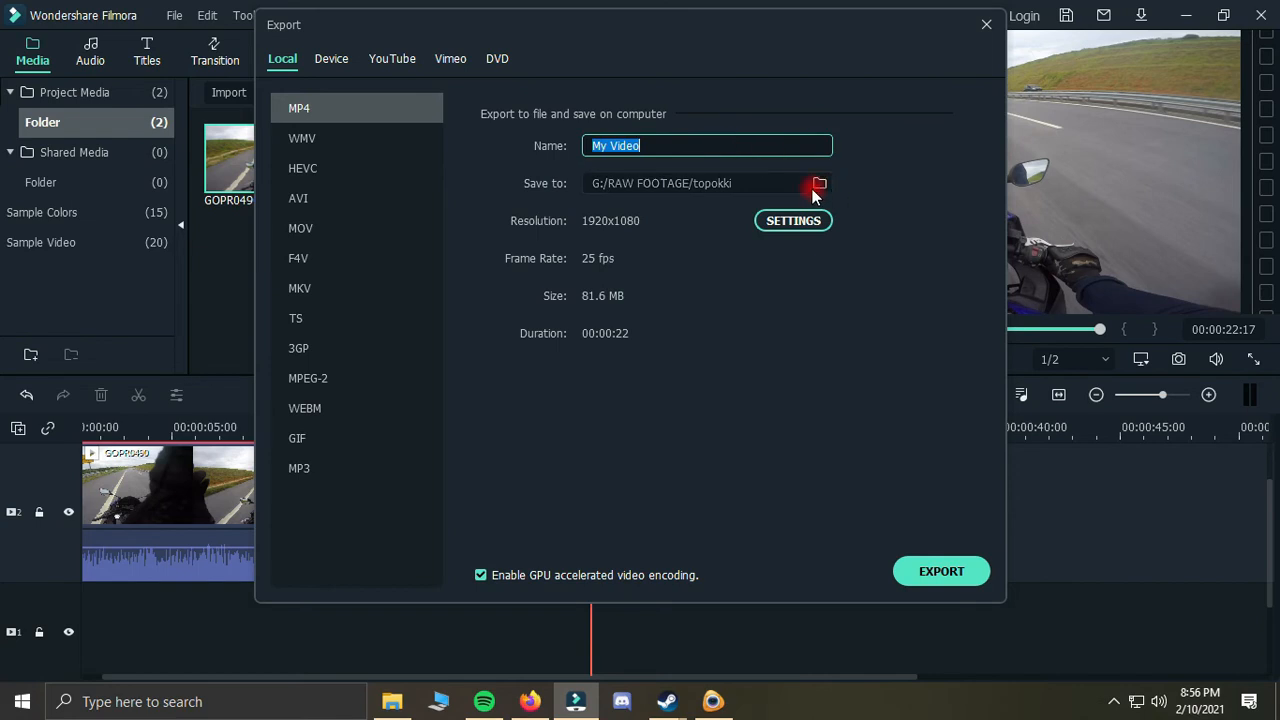
pyautogui.click(793, 221)
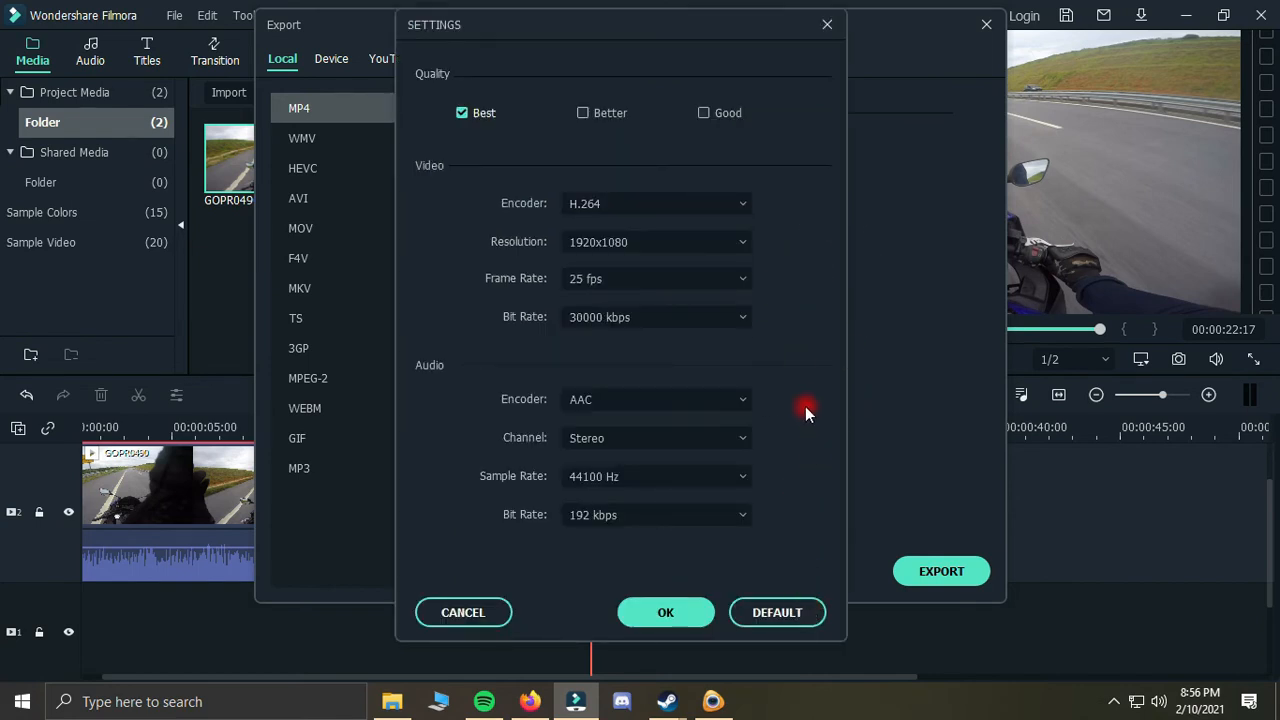
pyautogui.click(594, 120)
pyautogui.click(707, 113)
pyautogui.click(485, 118)
# Step: Switch the video encoder to MPEG-4 and back to H.264, and review the available resolutions while keeping 1920x1080
pyautogui.click(611, 197)
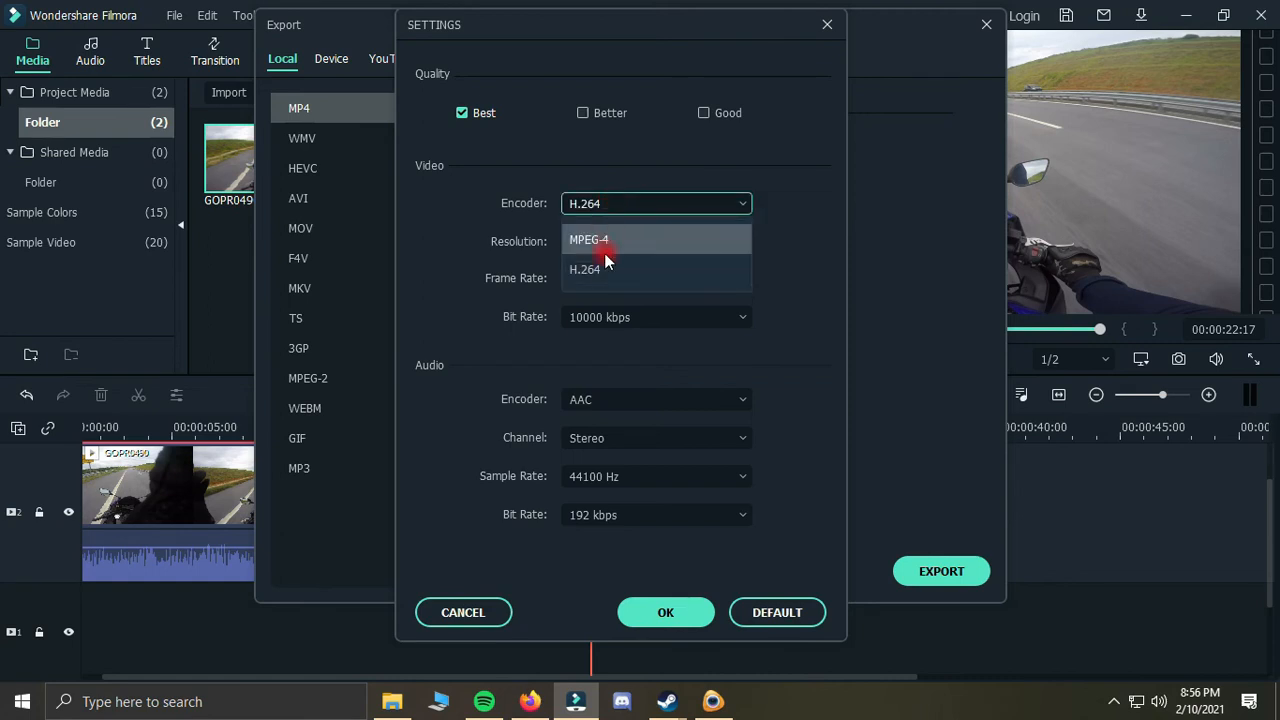
pyautogui.click(614, 240)
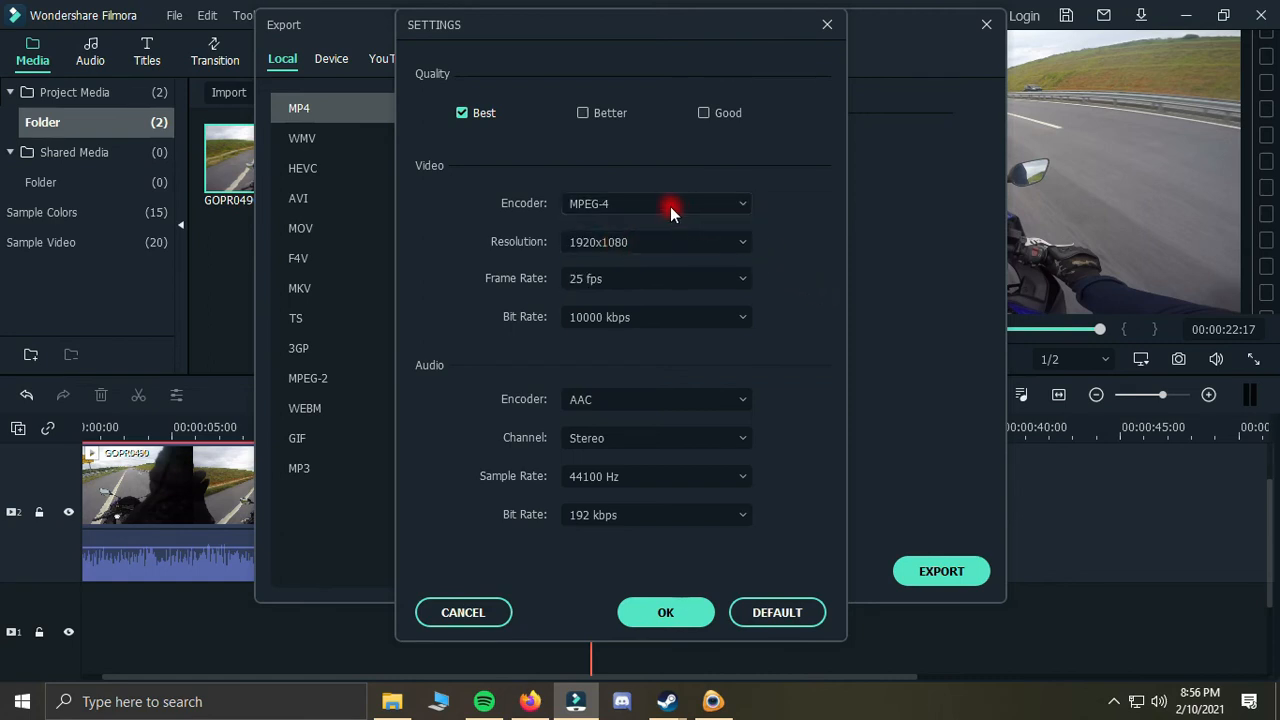
pyautogui.click(664, 203)
pyautogui.click(630, 270)
pyautogui.click(660, 241)
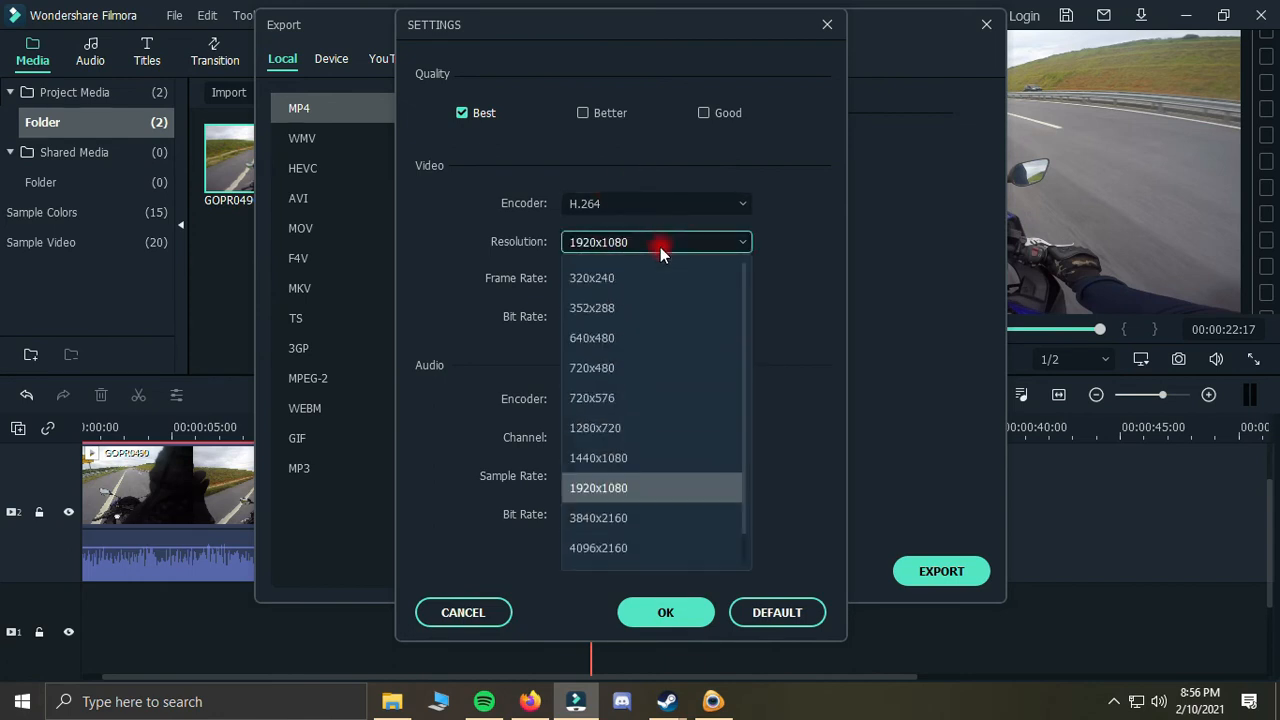
pyautogui.scroll(-1, 633, 537)
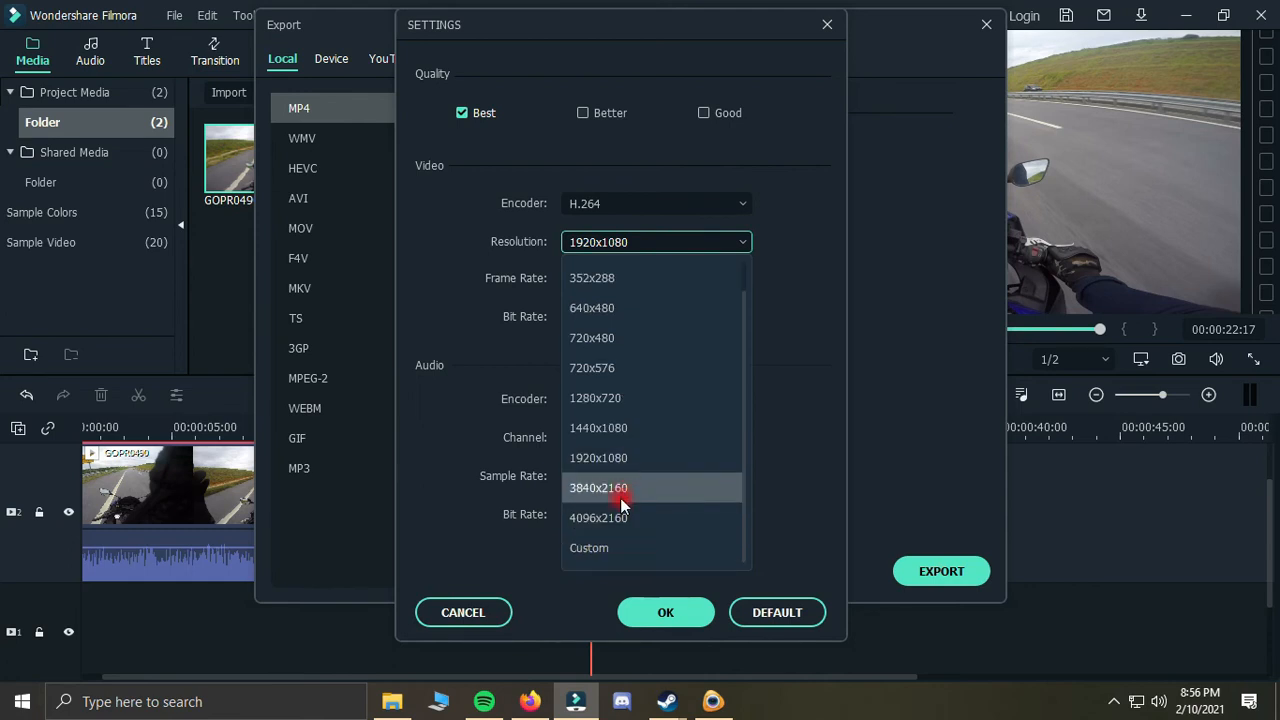
pyautogui.press('Escape')
# Step: Set the export frame rate to 60 fps, video bit rate to 15000 kbps and audio sample rate to 48000 Hz, and apply the settings
pyautogui.click(658, 279)
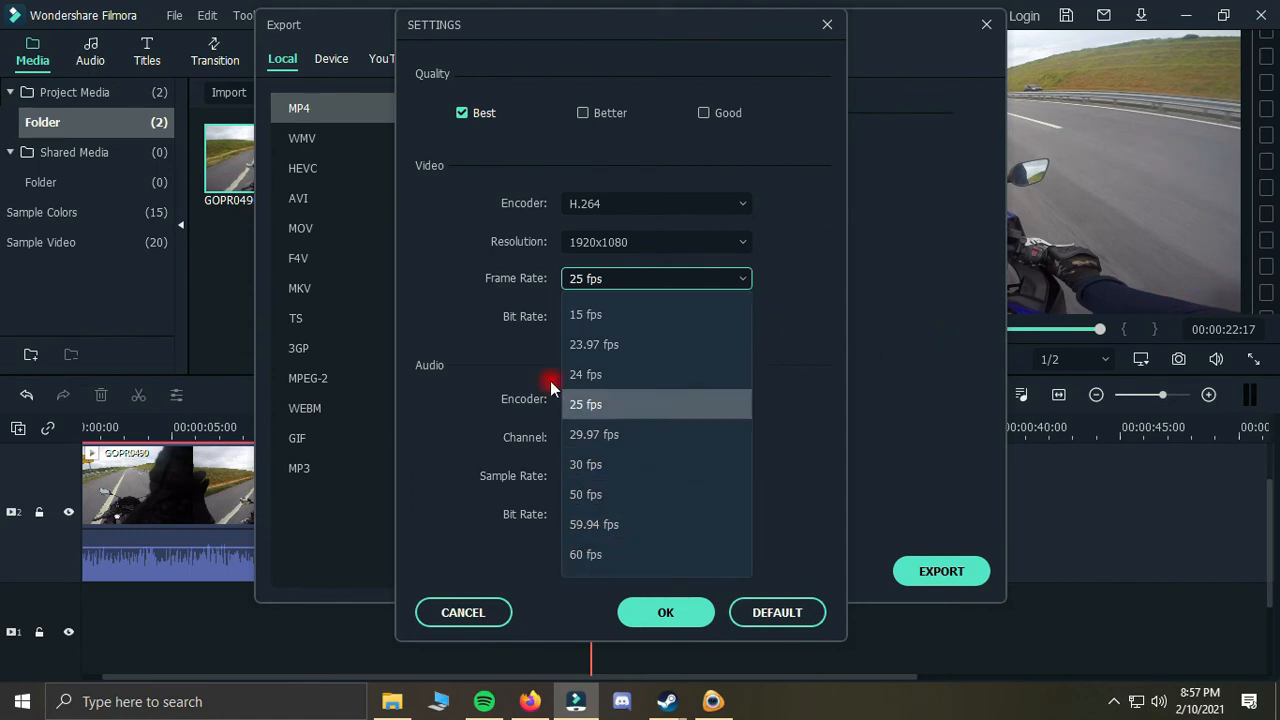
pyautogui.click(636, 557)
pyautogui.click(667, 315)
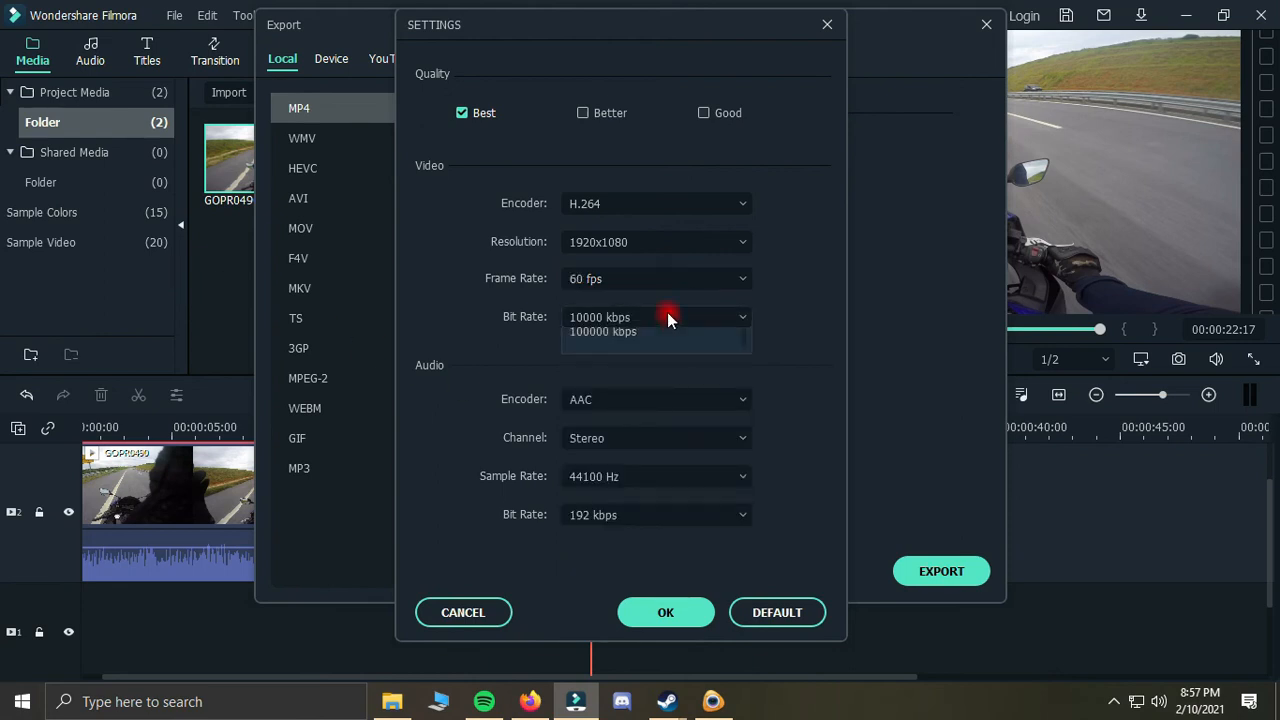
pyautogui.click(620, 503)
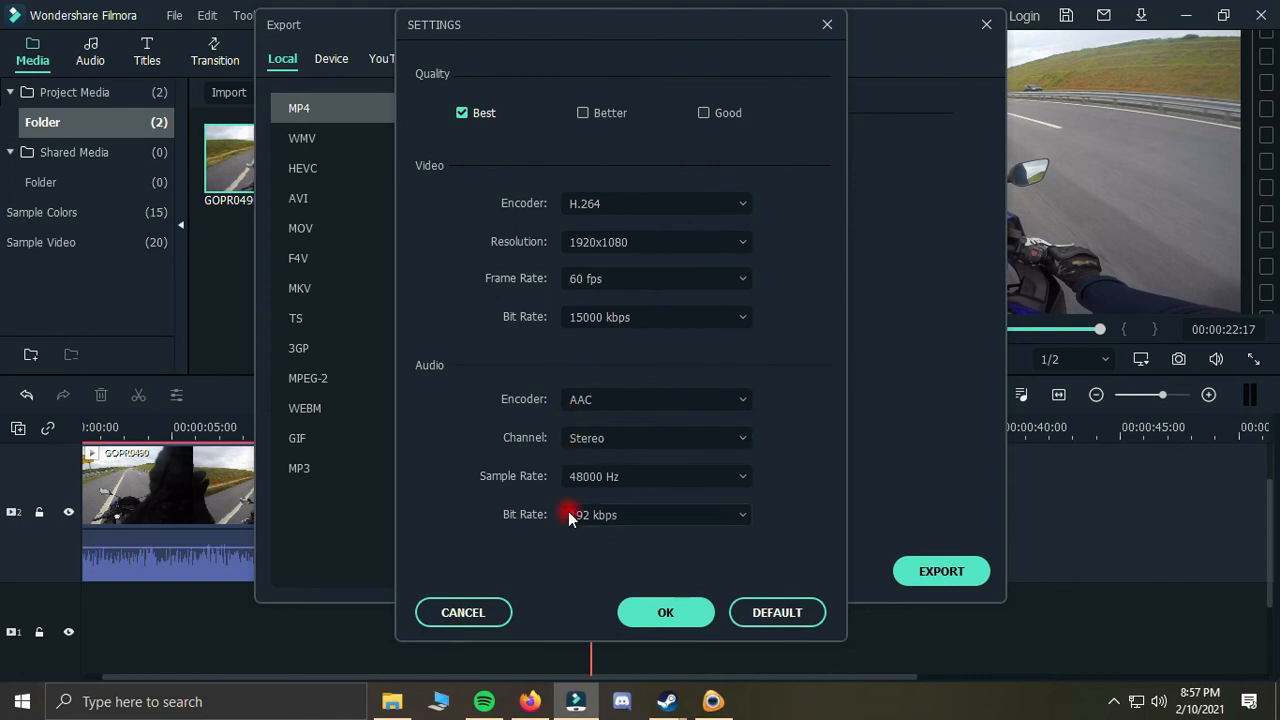
pyautogui.click(655, 614)
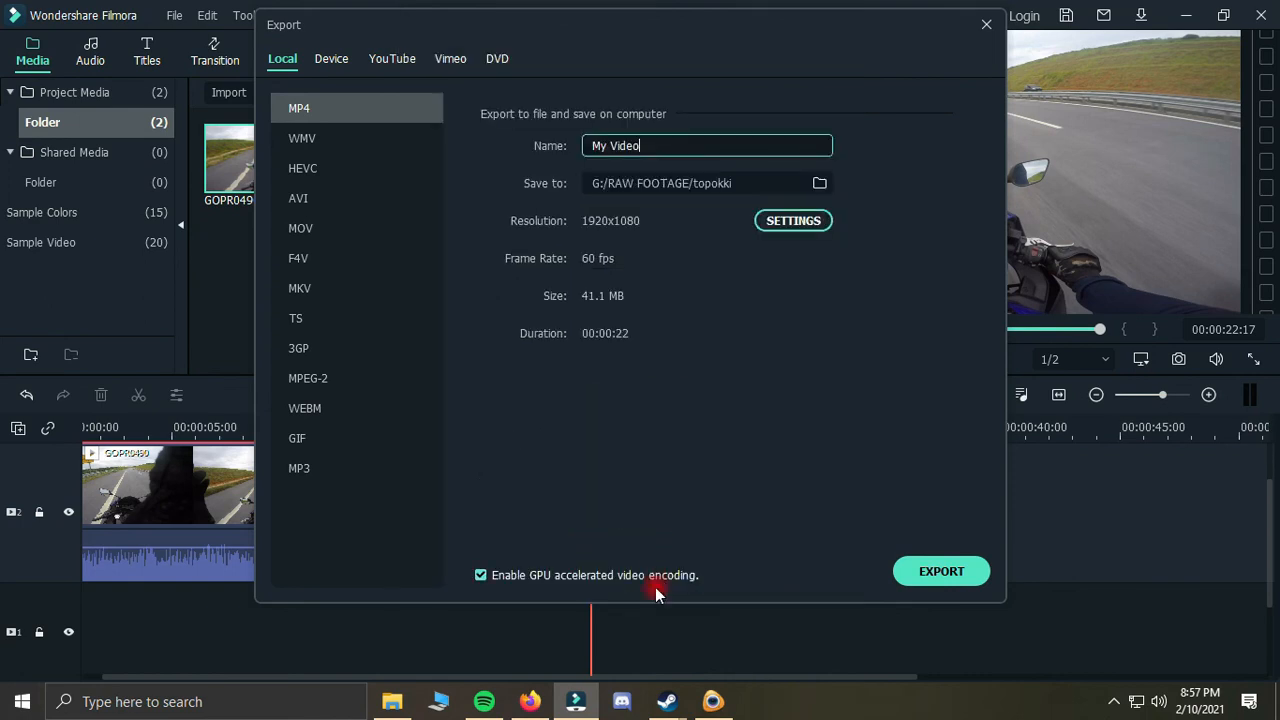